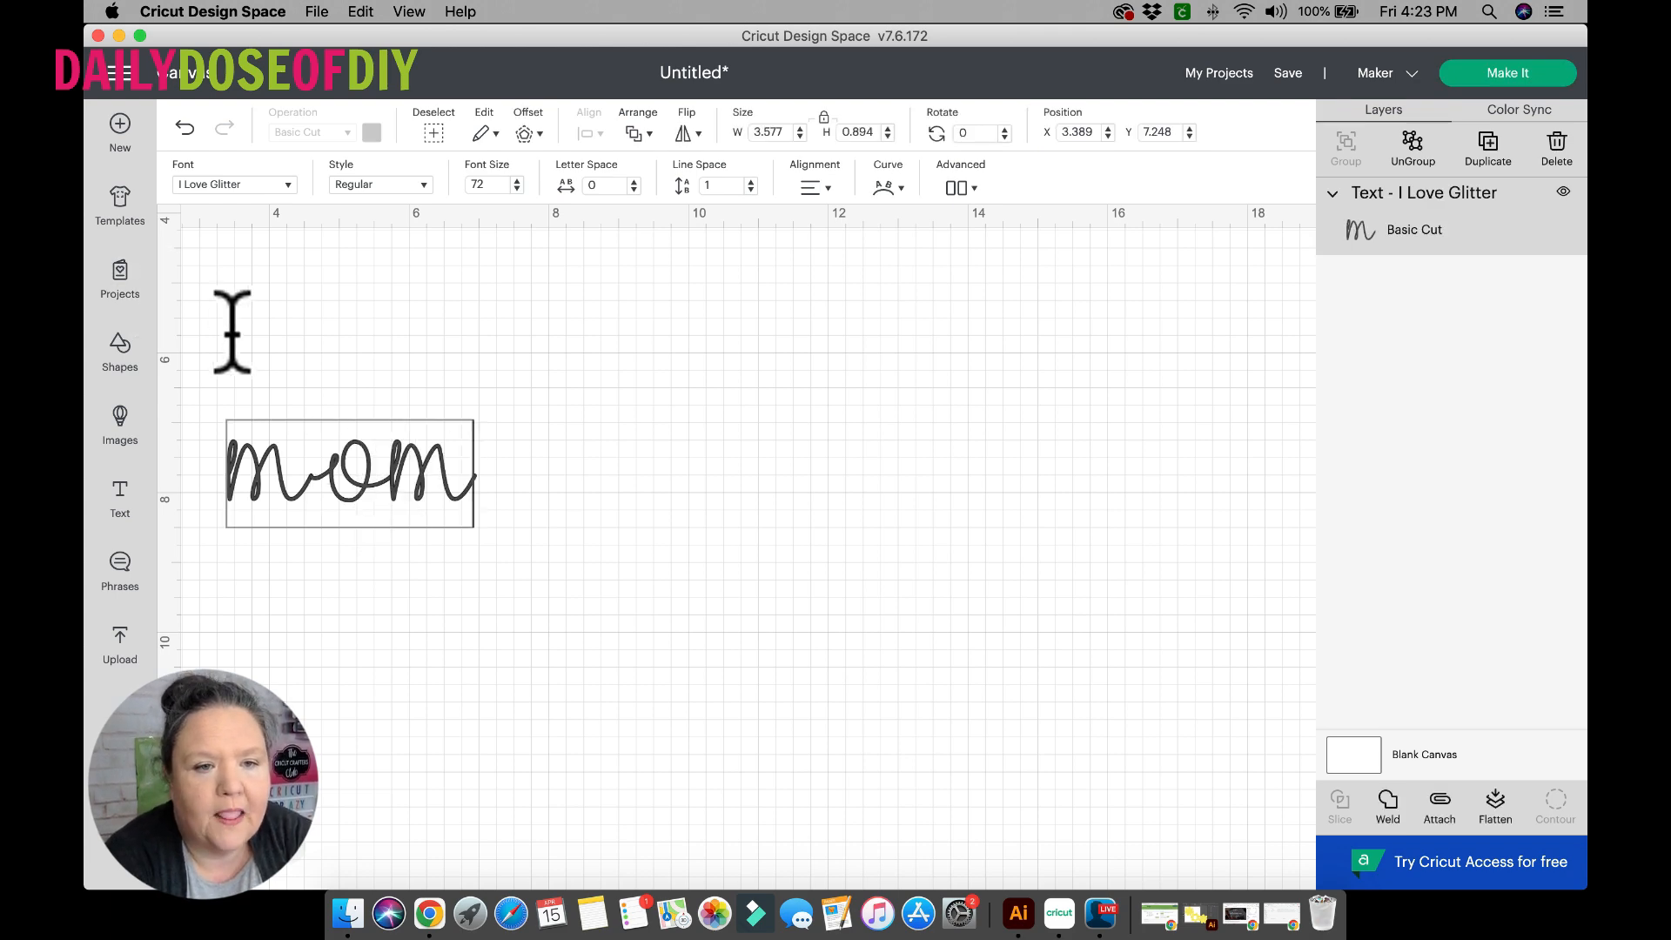
# Move the word mom slightly on the canvas and change its font to Malibu.
pyautogui.click(301, 372)
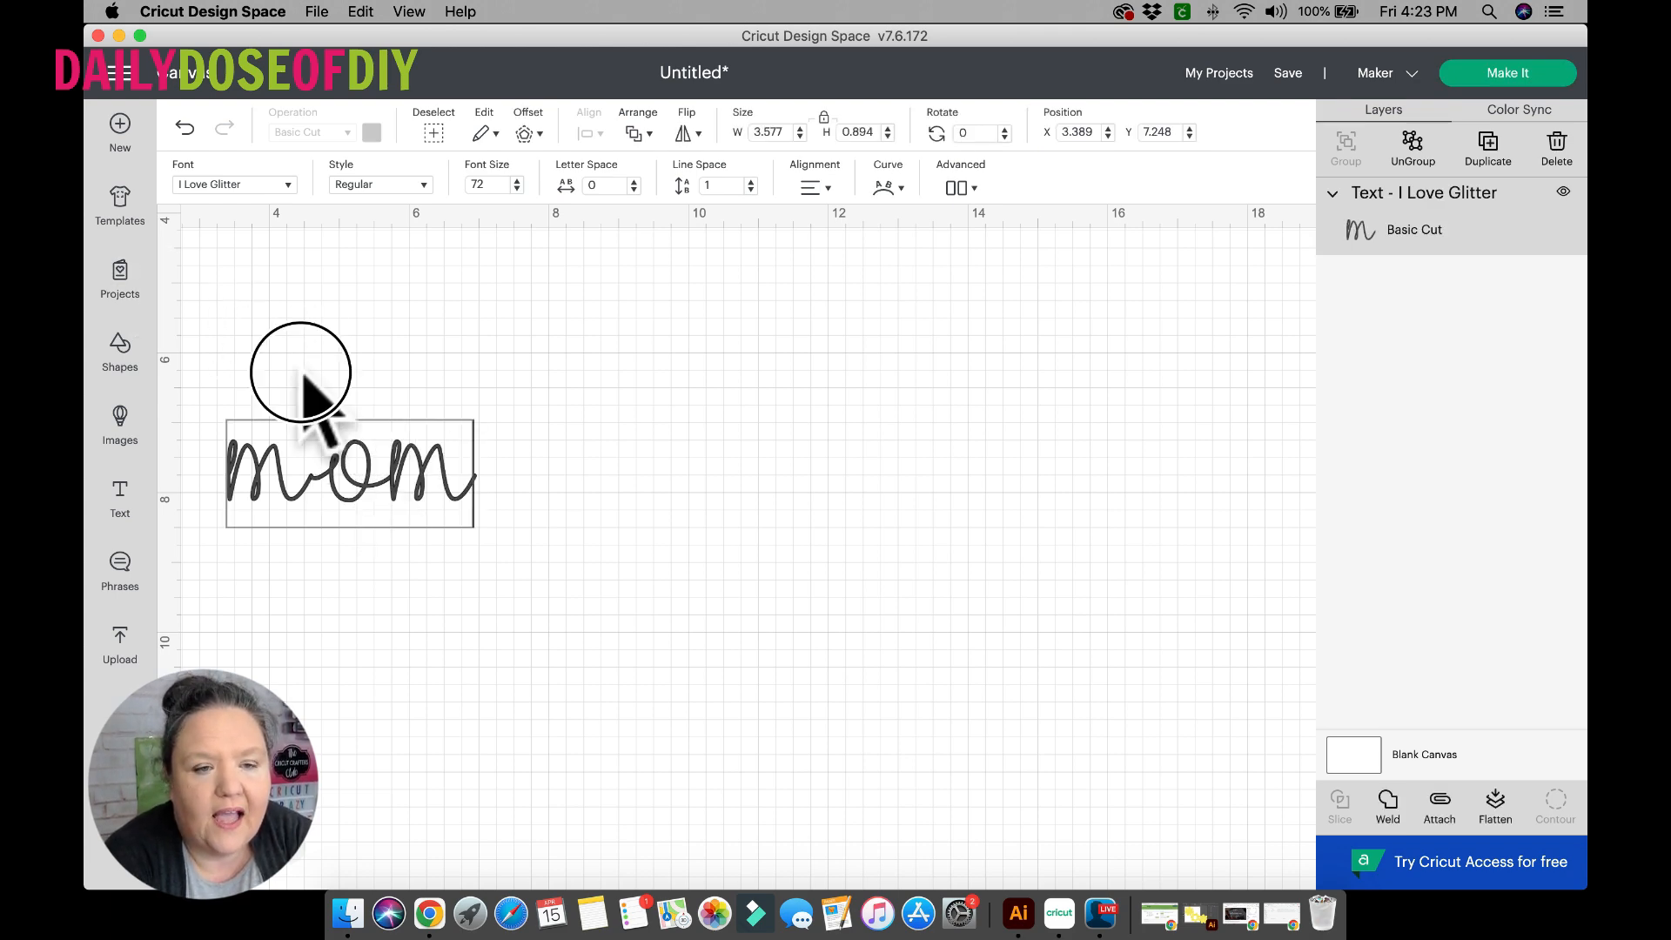
pyautogui.click(372, 462)
pyautogui.moveTo(373, 462); pyautogui.dragTo(433, 488)
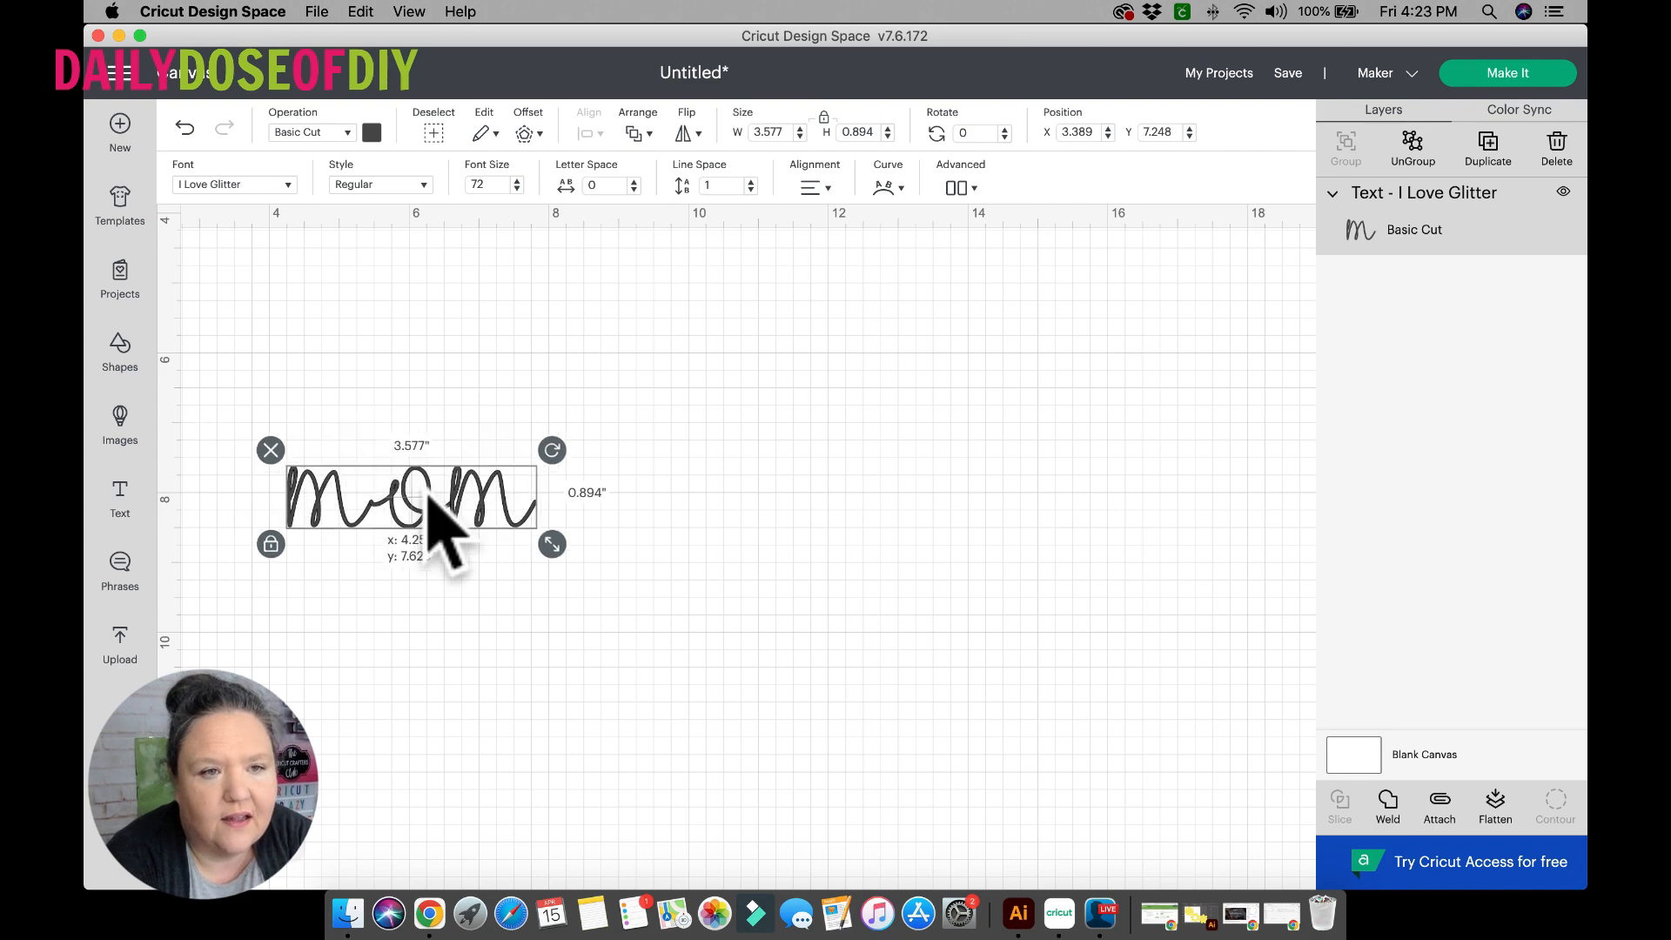
pyautogui.click(290, 185)
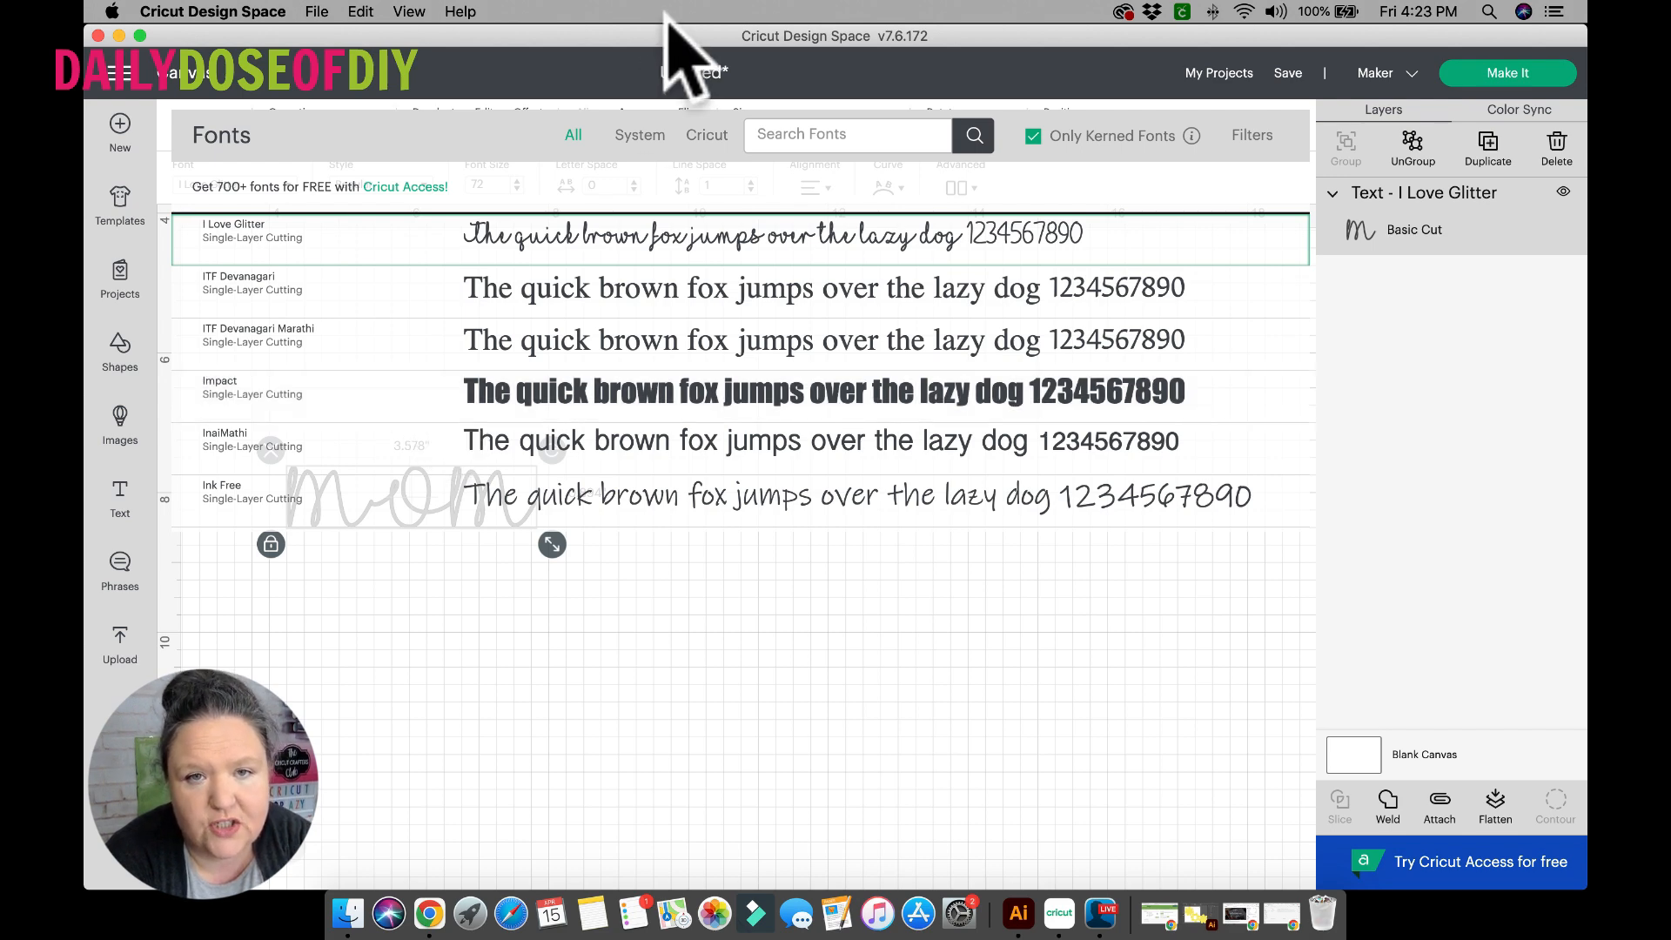
pyautogui.click(781, 135)
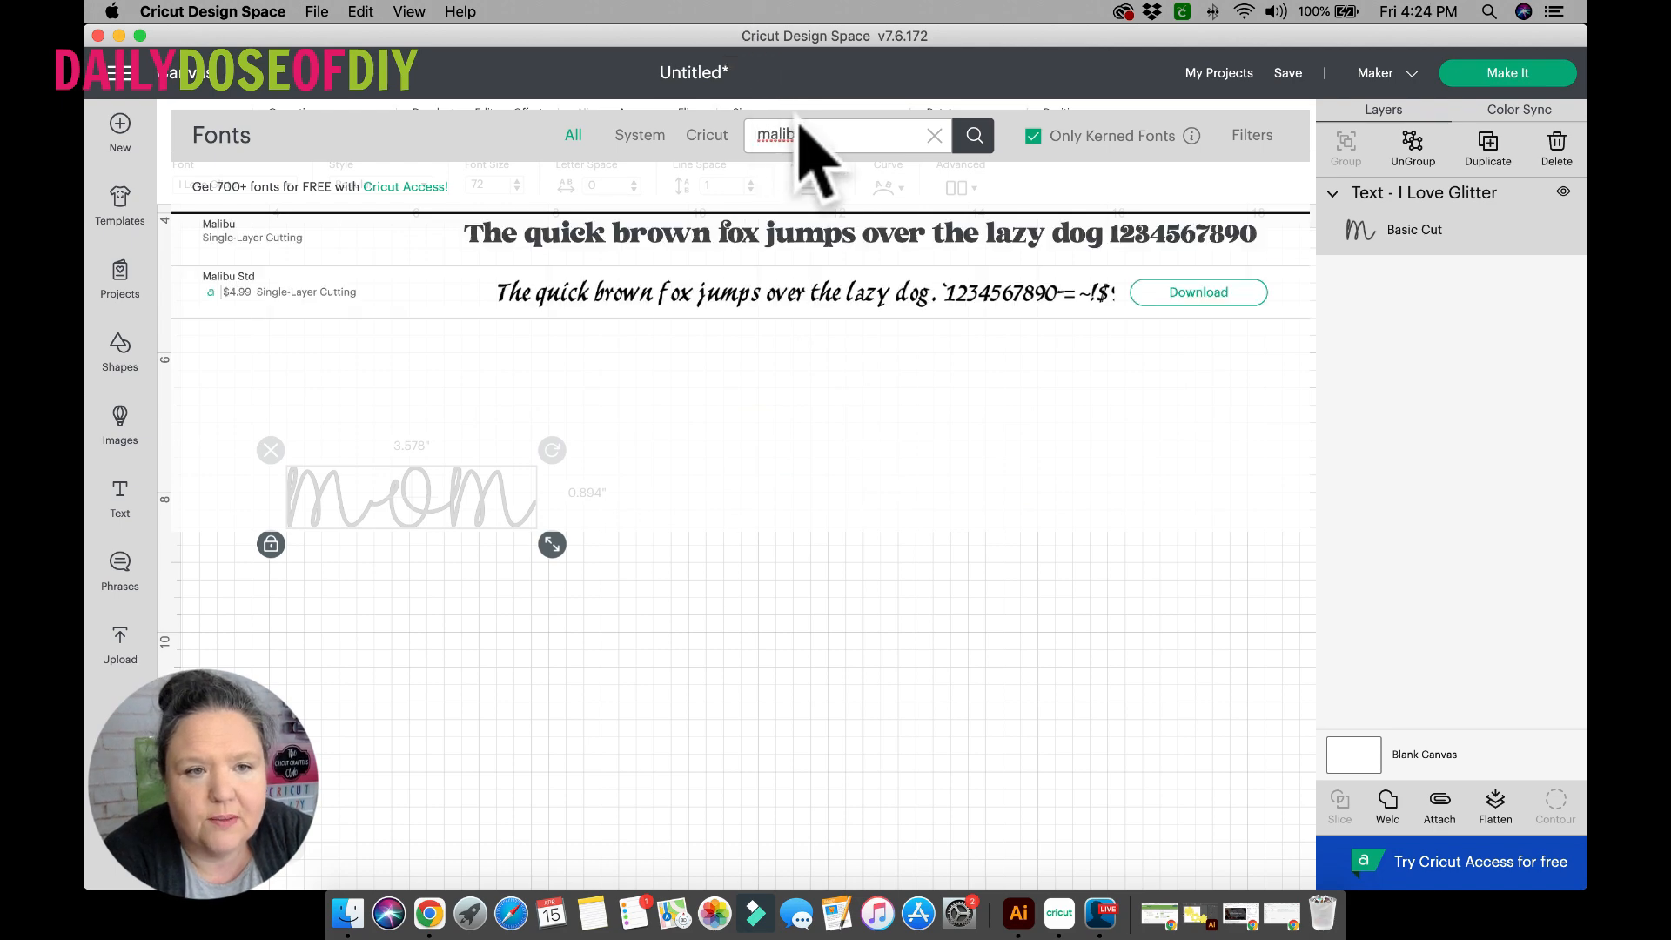
pyautogui.click(585, 228)
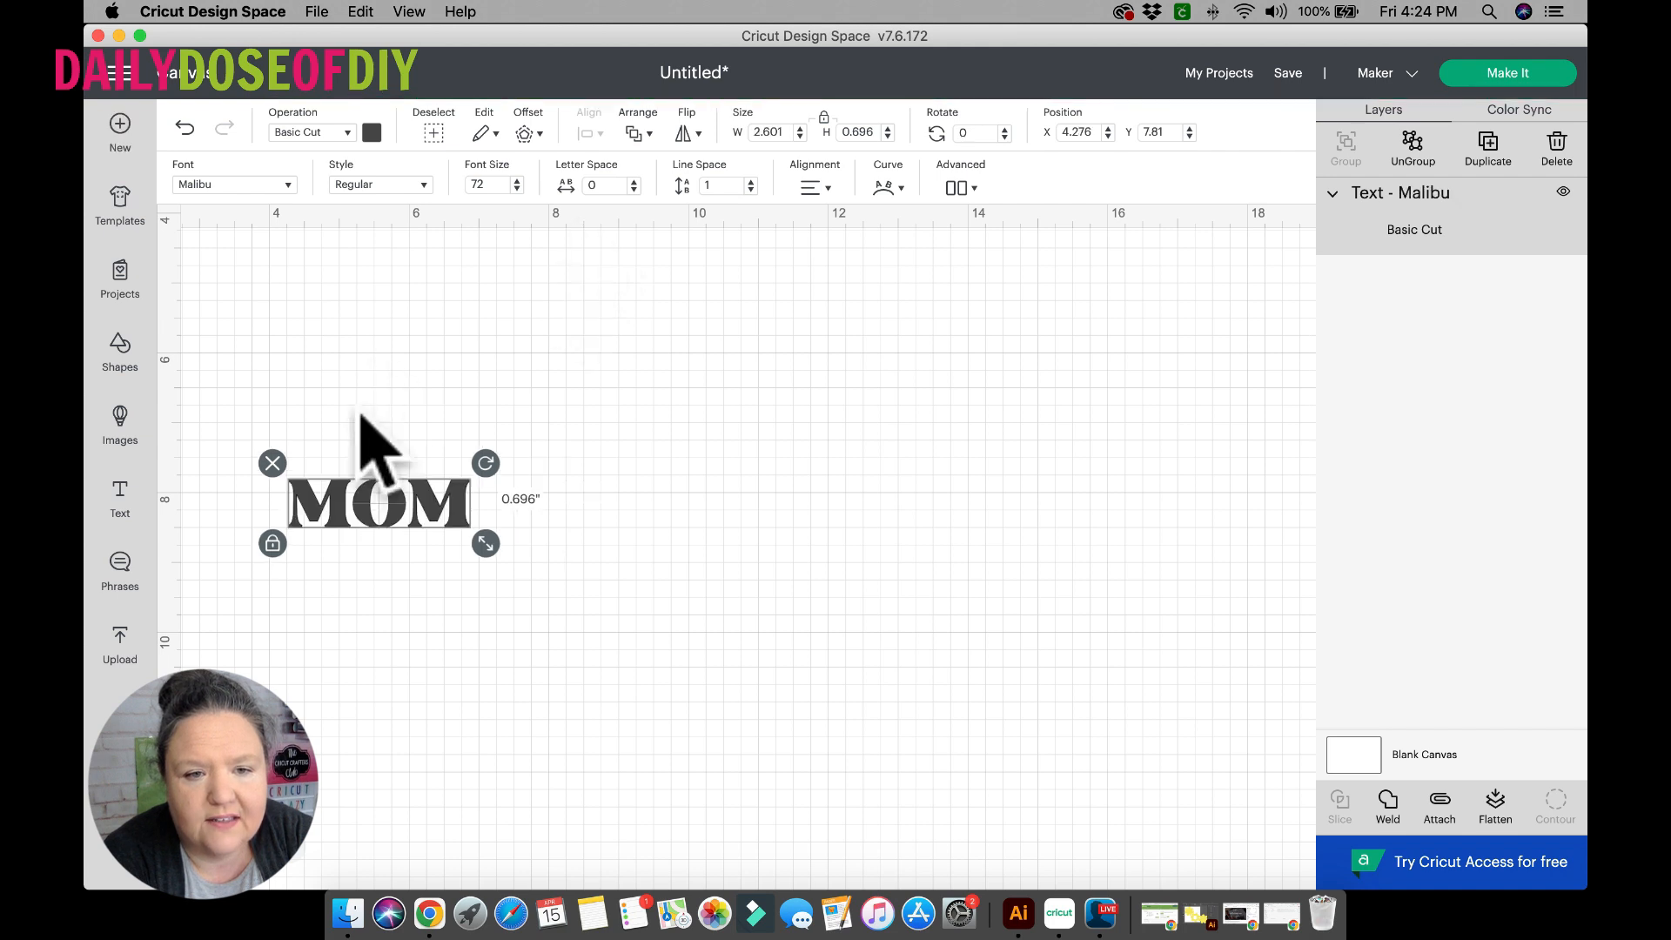
# Enlarge the MOM text proportionally to about 11.48 inches wide and reposition it higher on the canvas.
pyautogui.click(486, 545)
pyautogui.moveTo(489, 547); pyautogui.dragTo(712, 662)
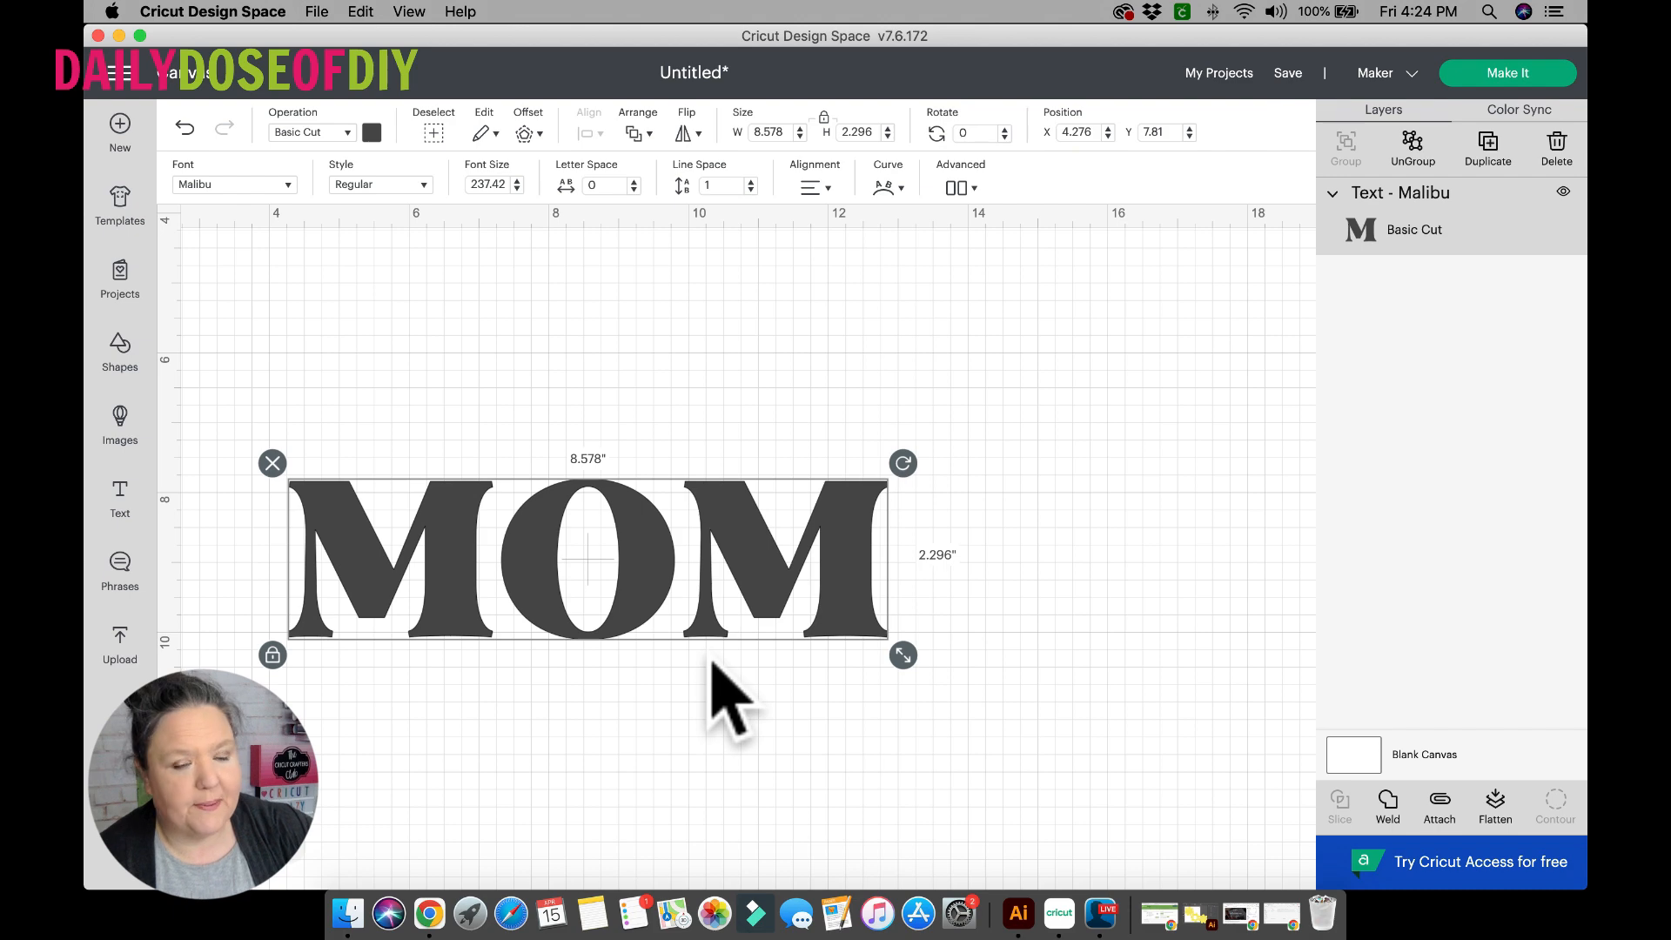
pyautogui.moveTo(903, 656); pyautogui.dragTo(1020, 712)
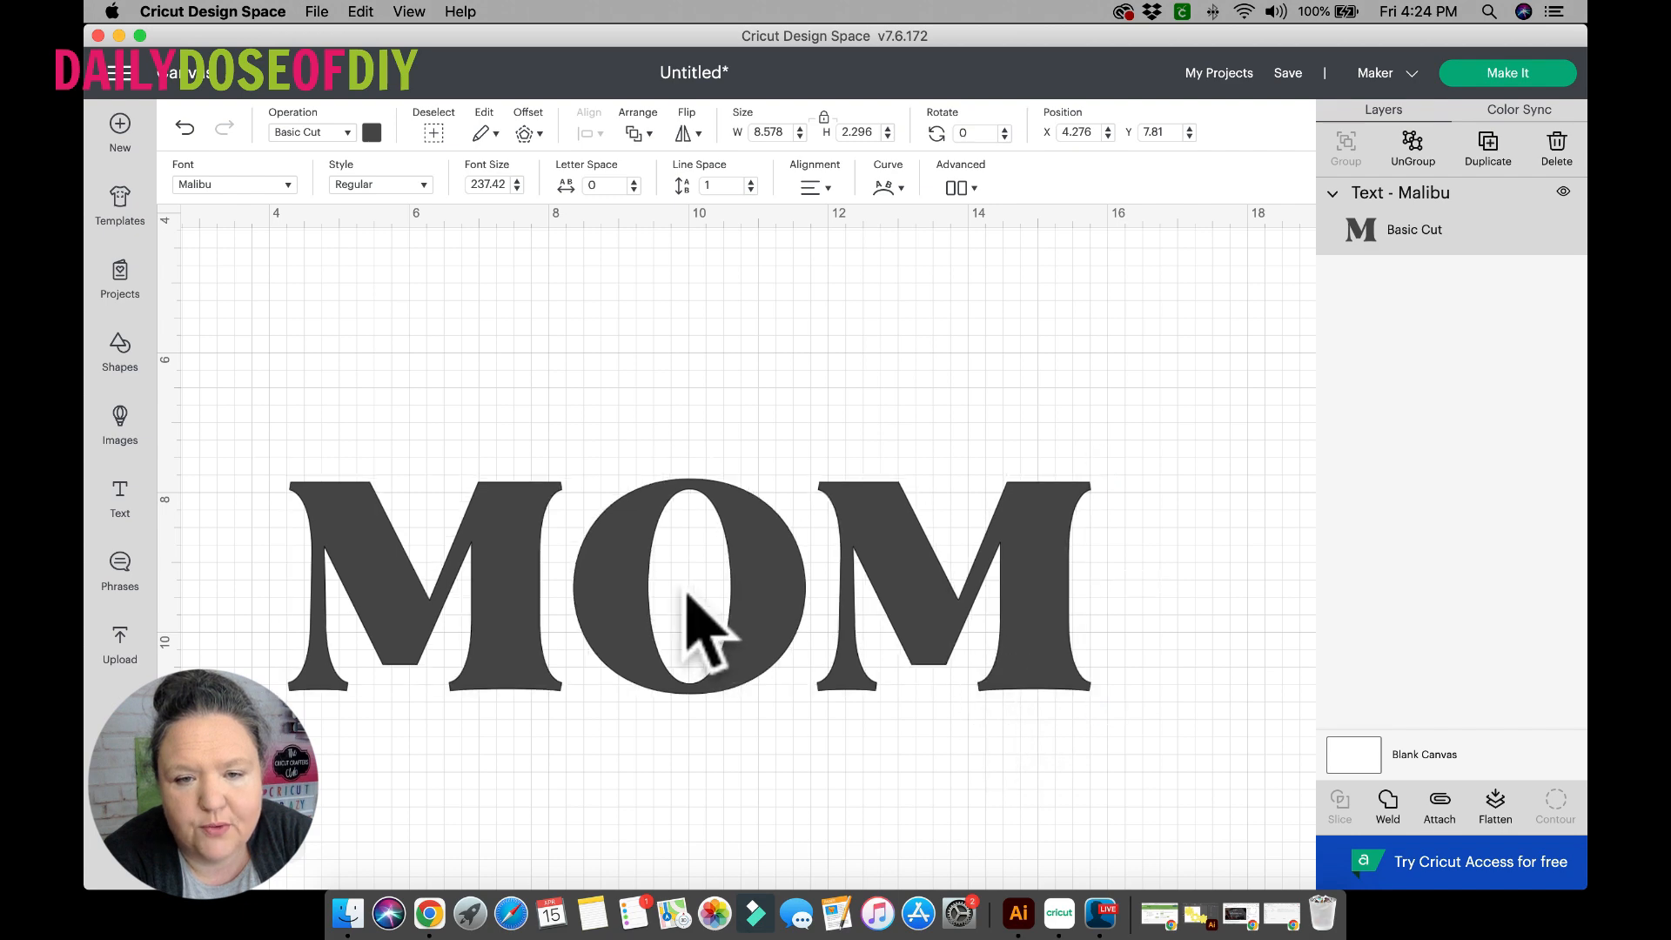
pyautogui.click(736, 597)
pyautogui.moveTo(730, 572); pyautogui.dragTo(667, 501)
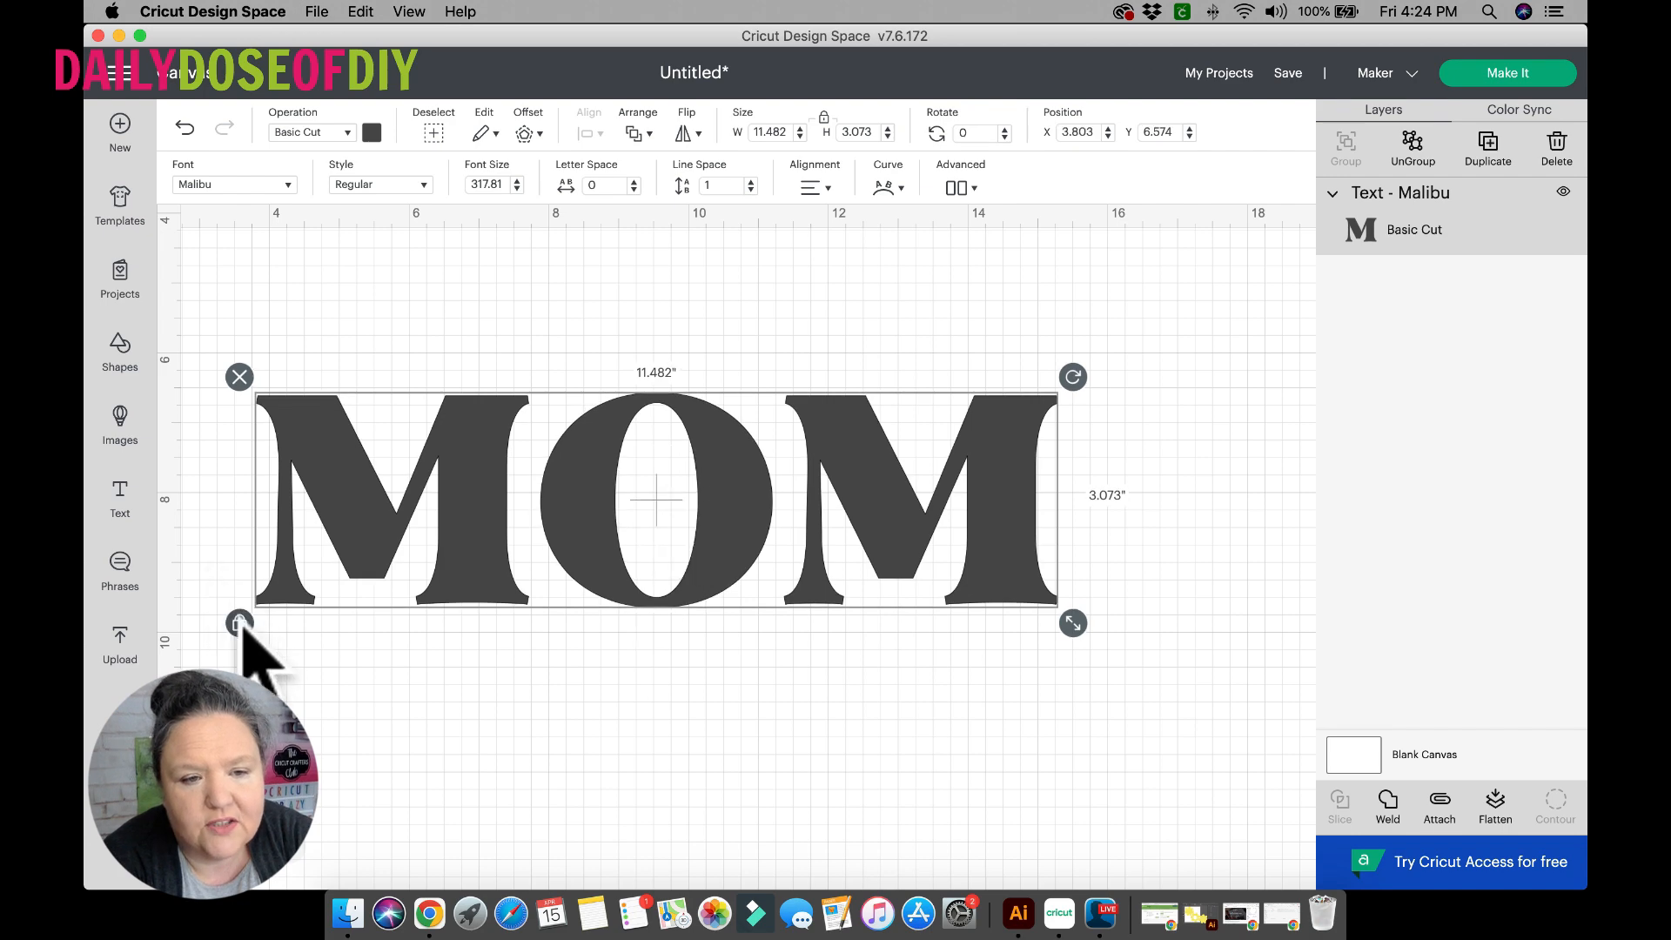
# Unlock the proportions of the MOM text, stretch it to about 3.67 inches tall and move it aside to free canvas space.
pyautogui.click(240, 624)
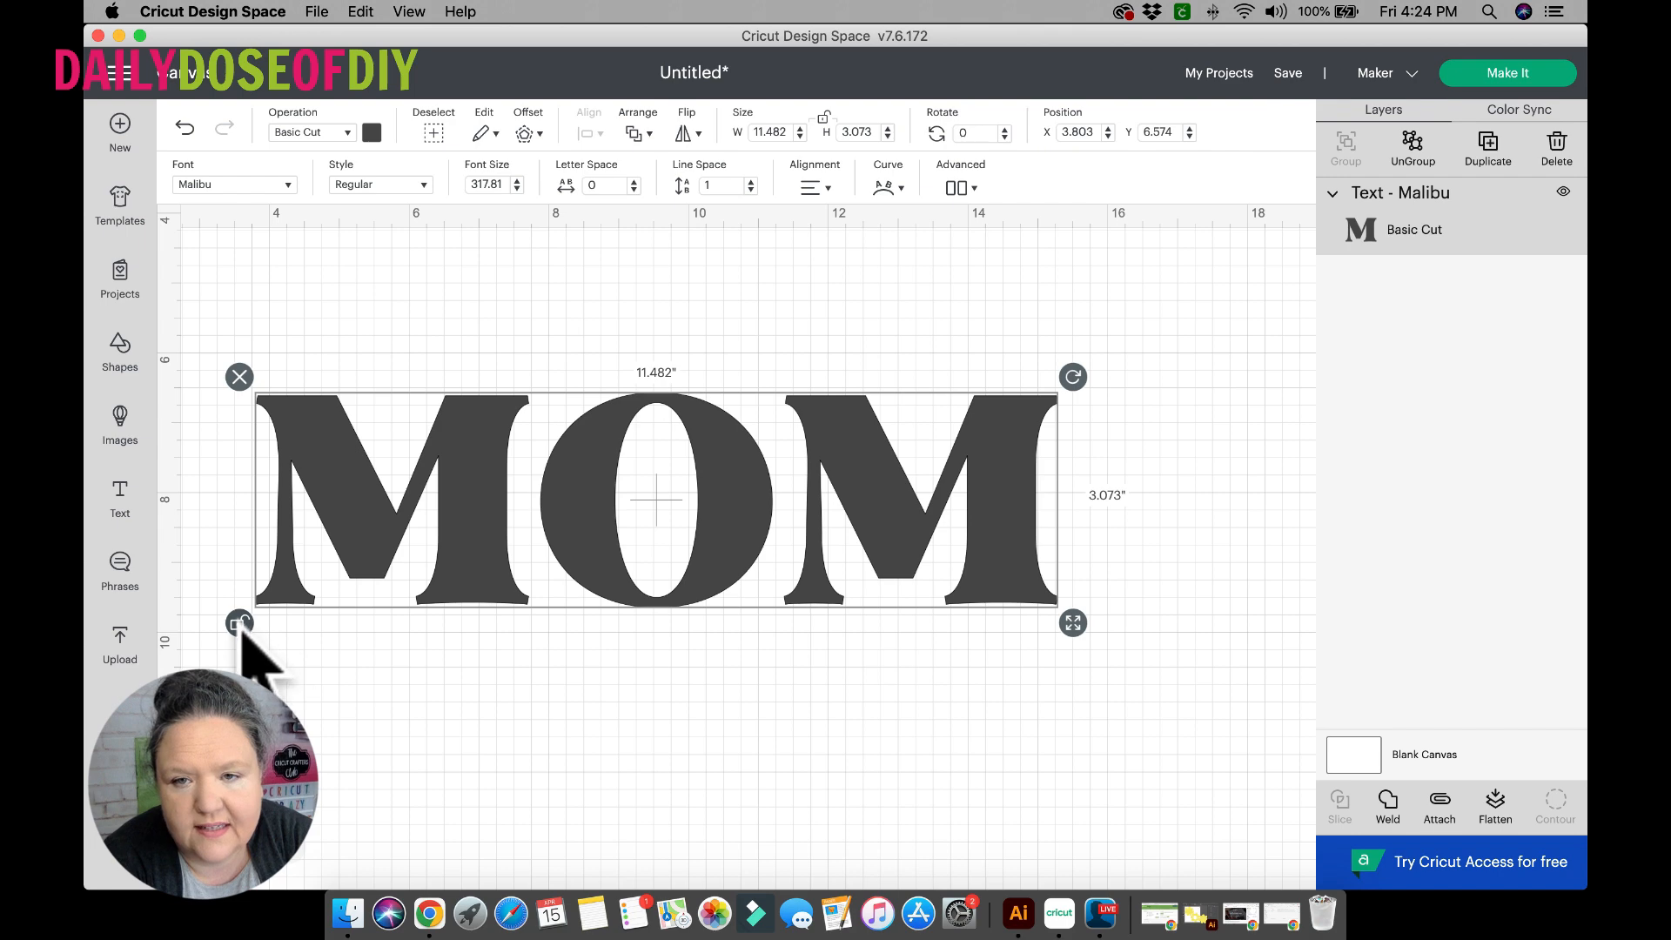
pyautogui.moveTo(1072, 624); pyautogui.dragTo(1064, 668)
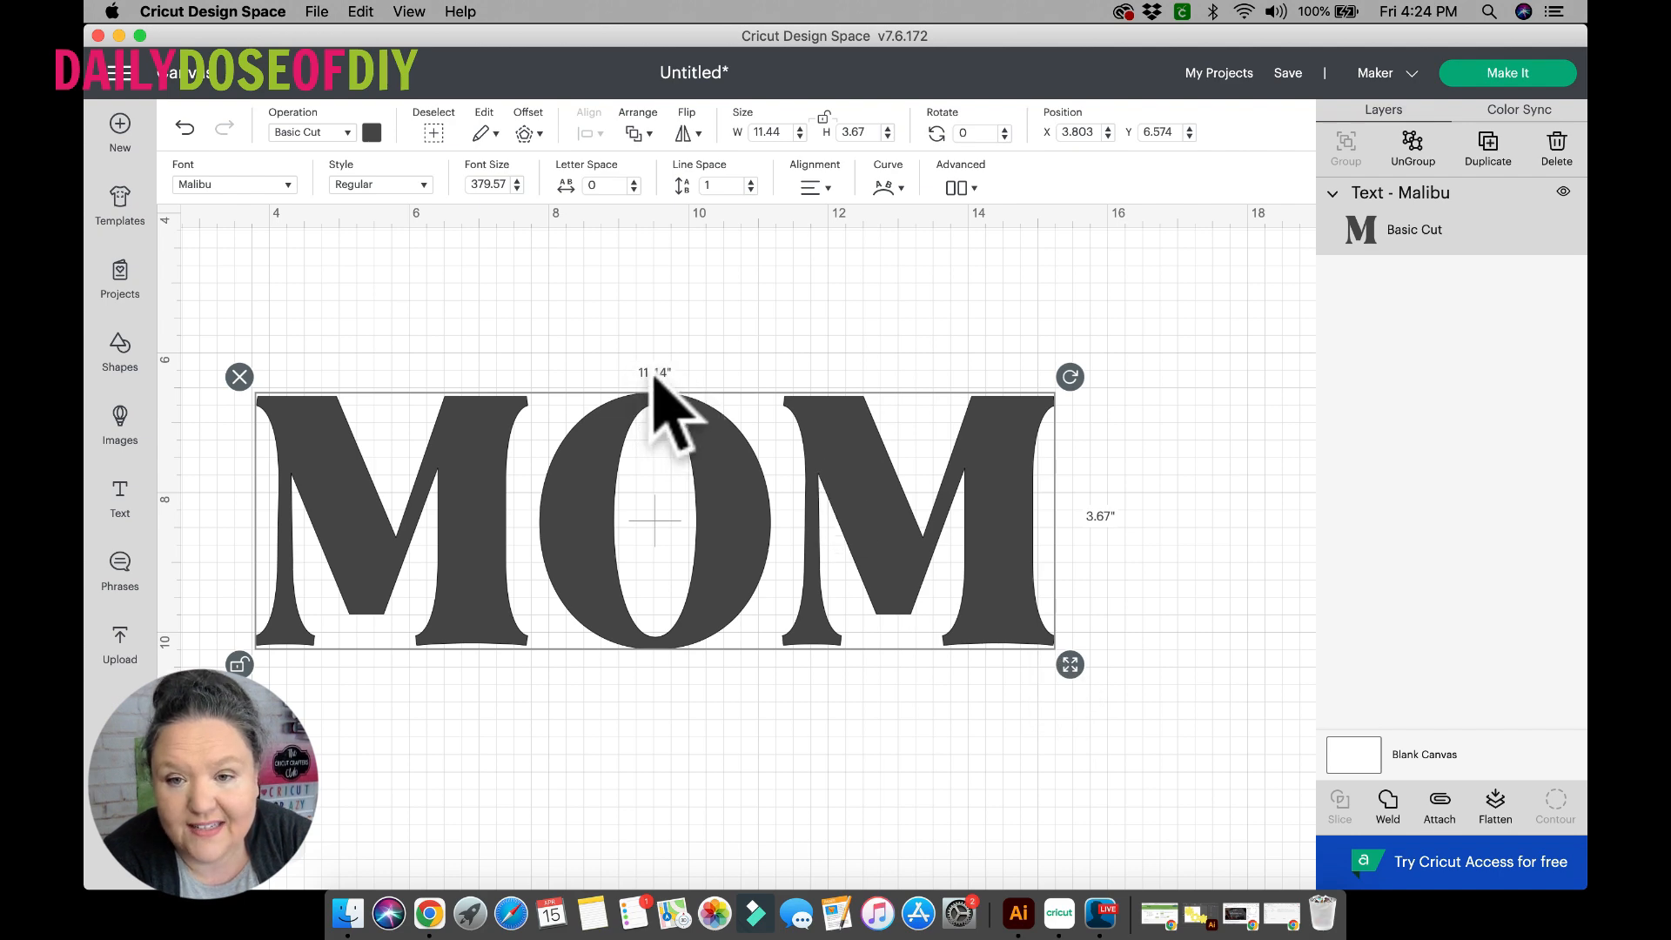
pyautogui.click(470, 330)
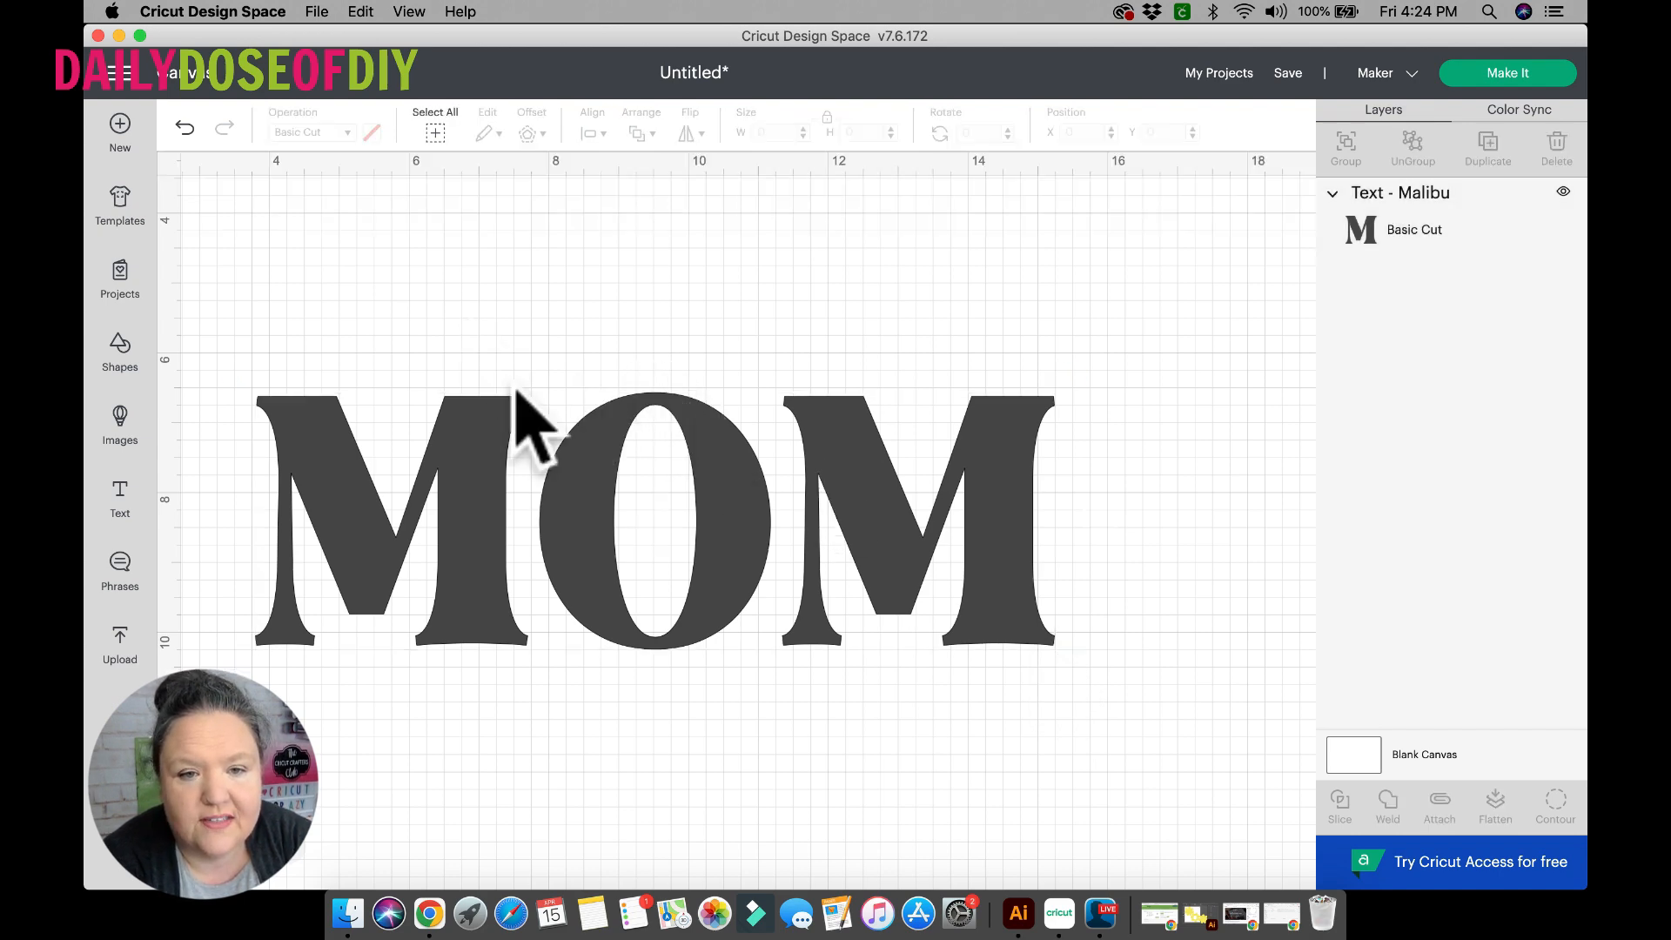
pyautogui.moveTo(515, 470); pyautogui.dragTo(1199, 560)
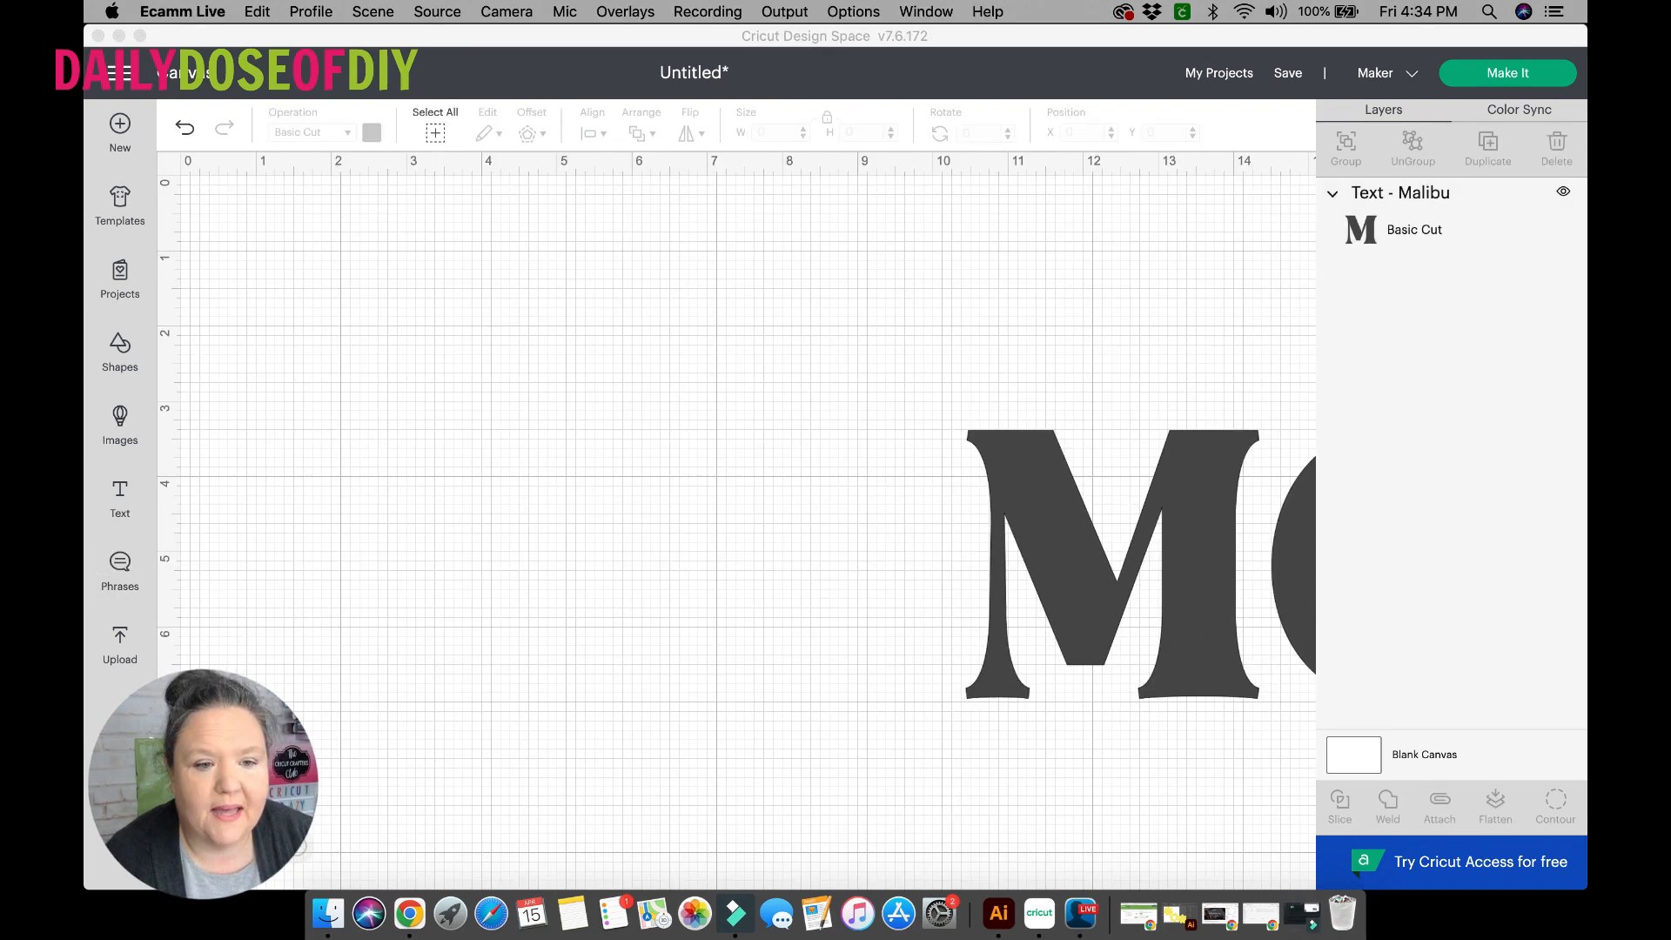
# Add a new text object to the empty canvas area reading "I love you".
pyautogui.click(129, 496)
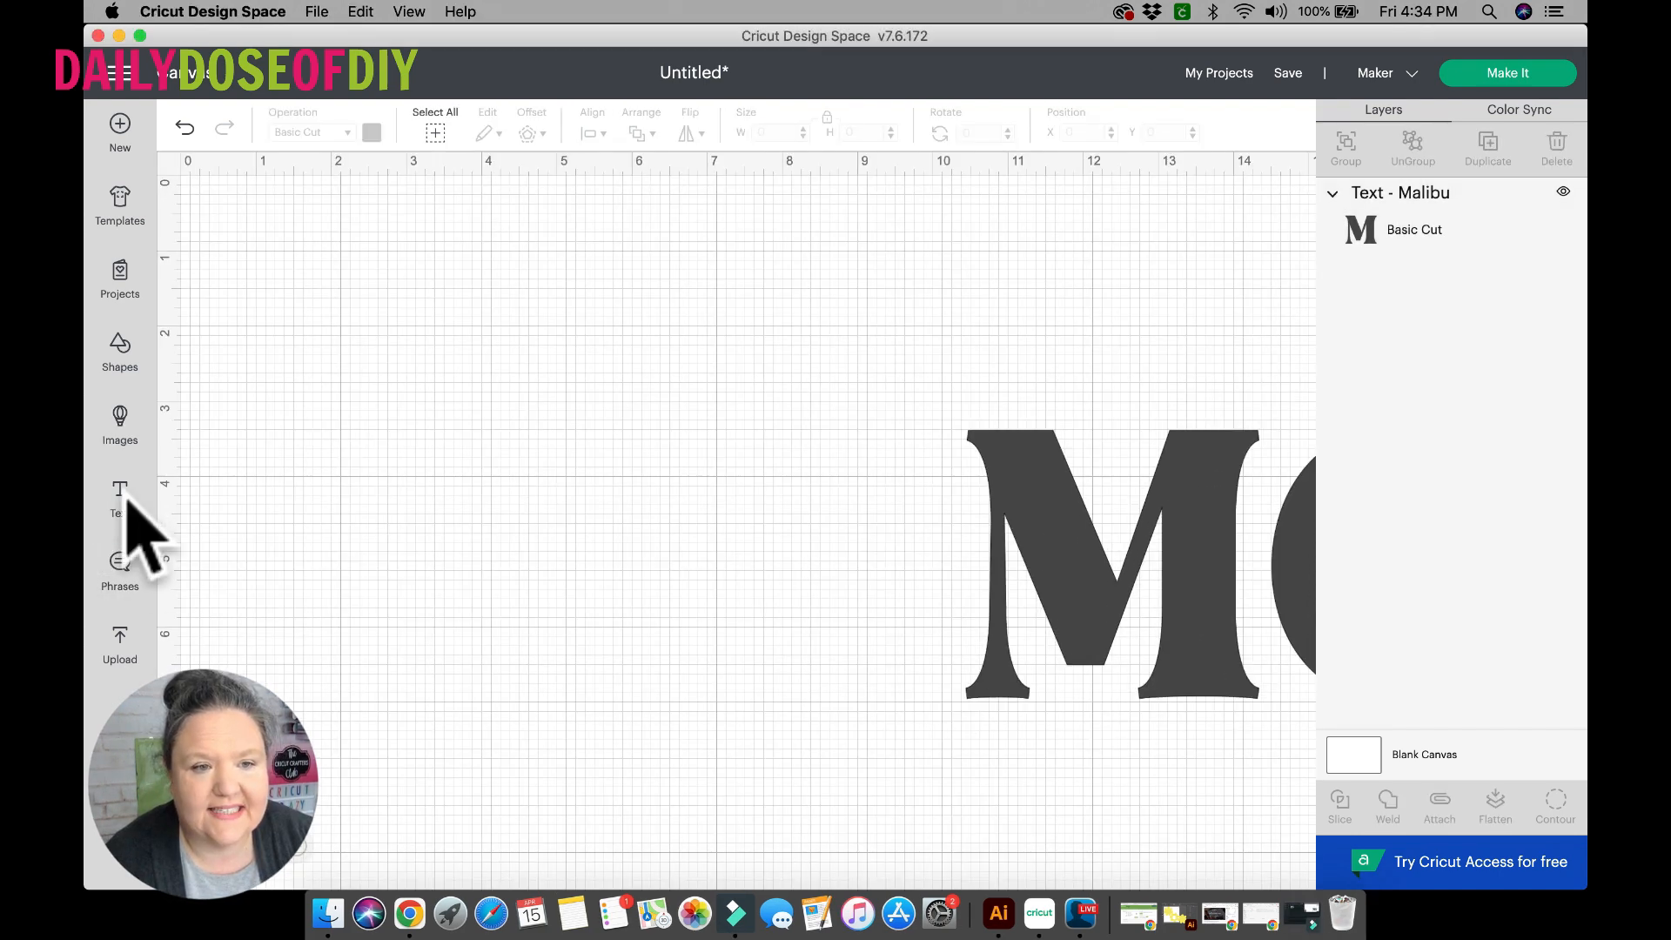
pyautogui.click(120, 498)
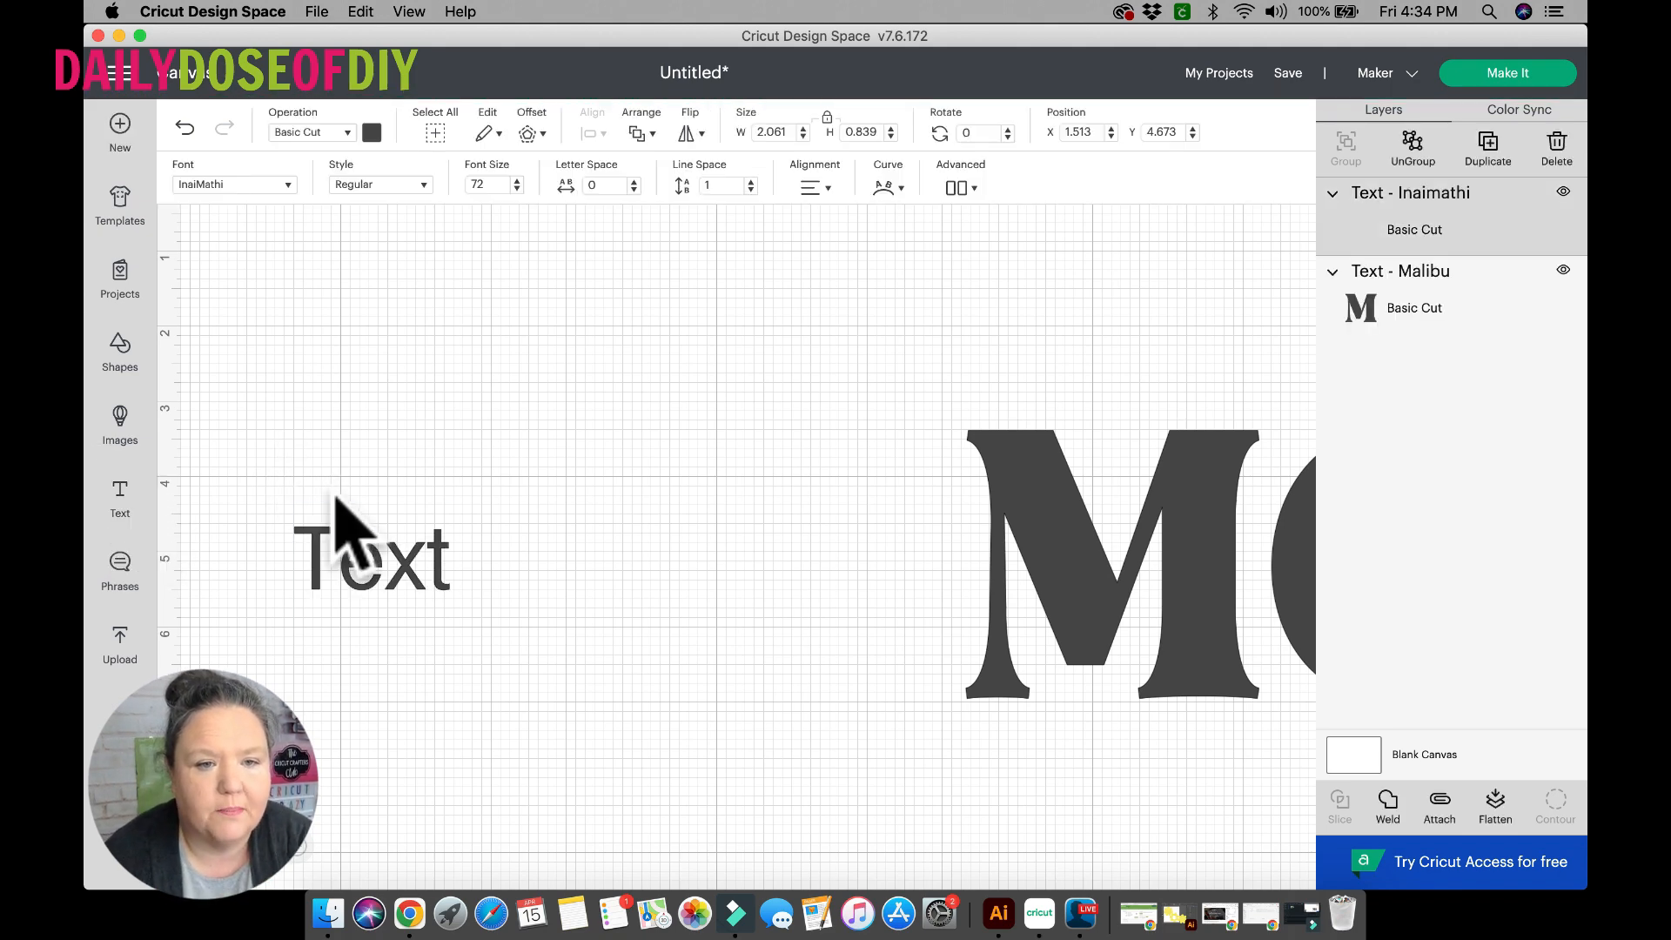
pyautogui.click(387, 570)
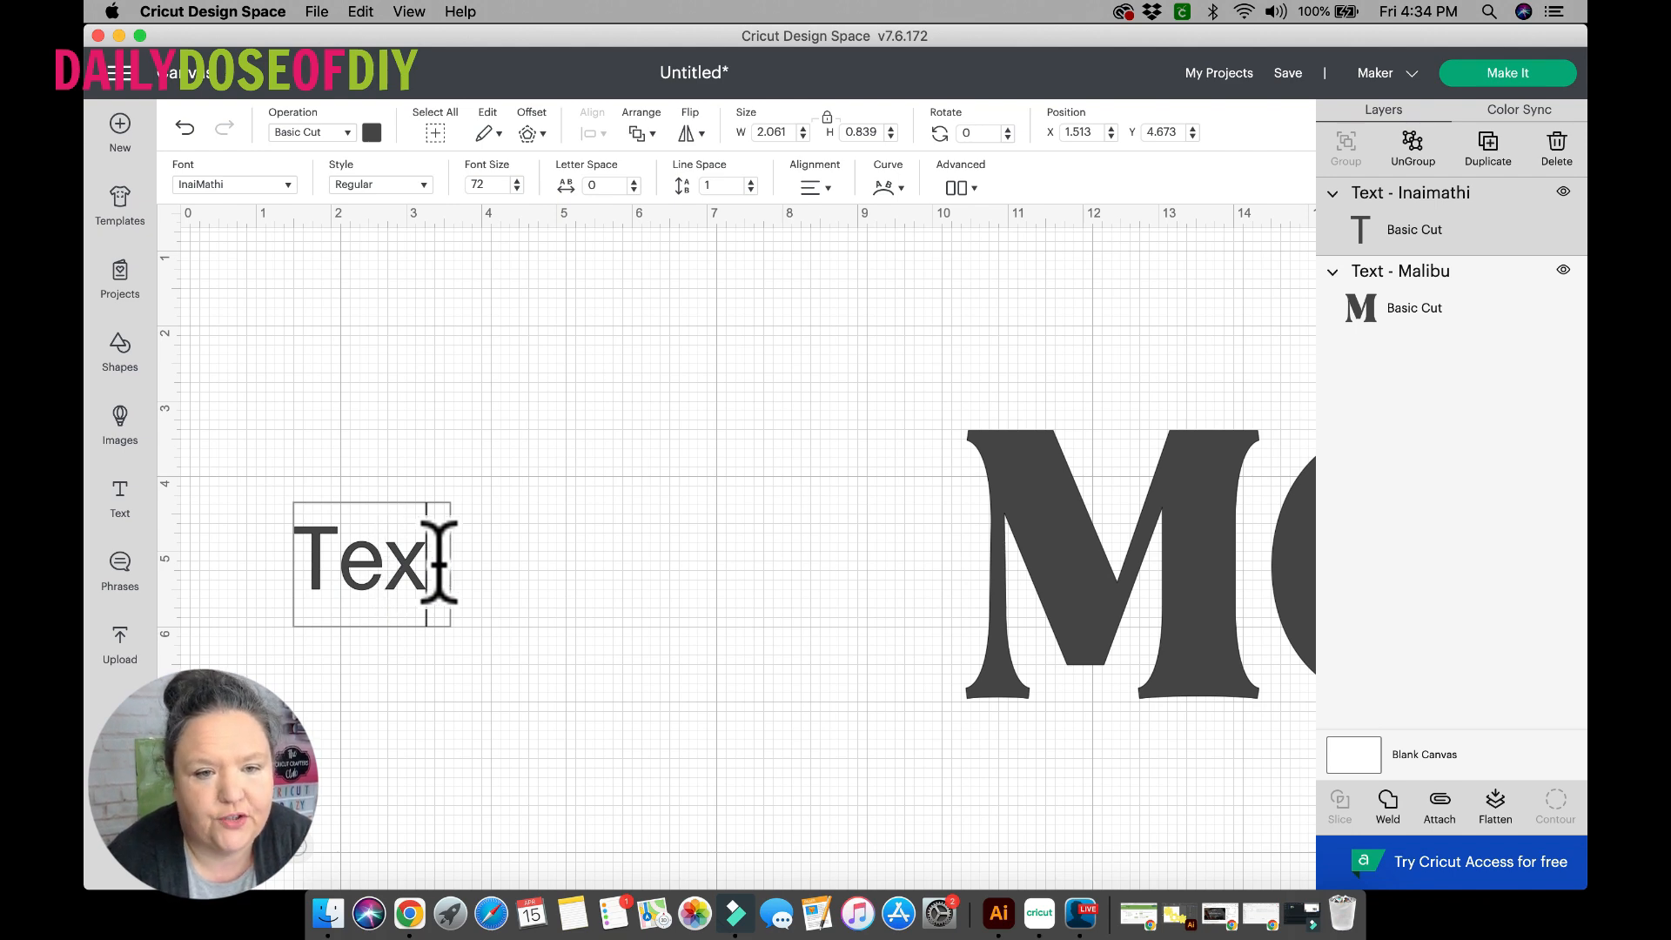
pyautogui.press('BackSpace')
pyautogui.press('BackSpace')
pyautogui.press('BackSpace')
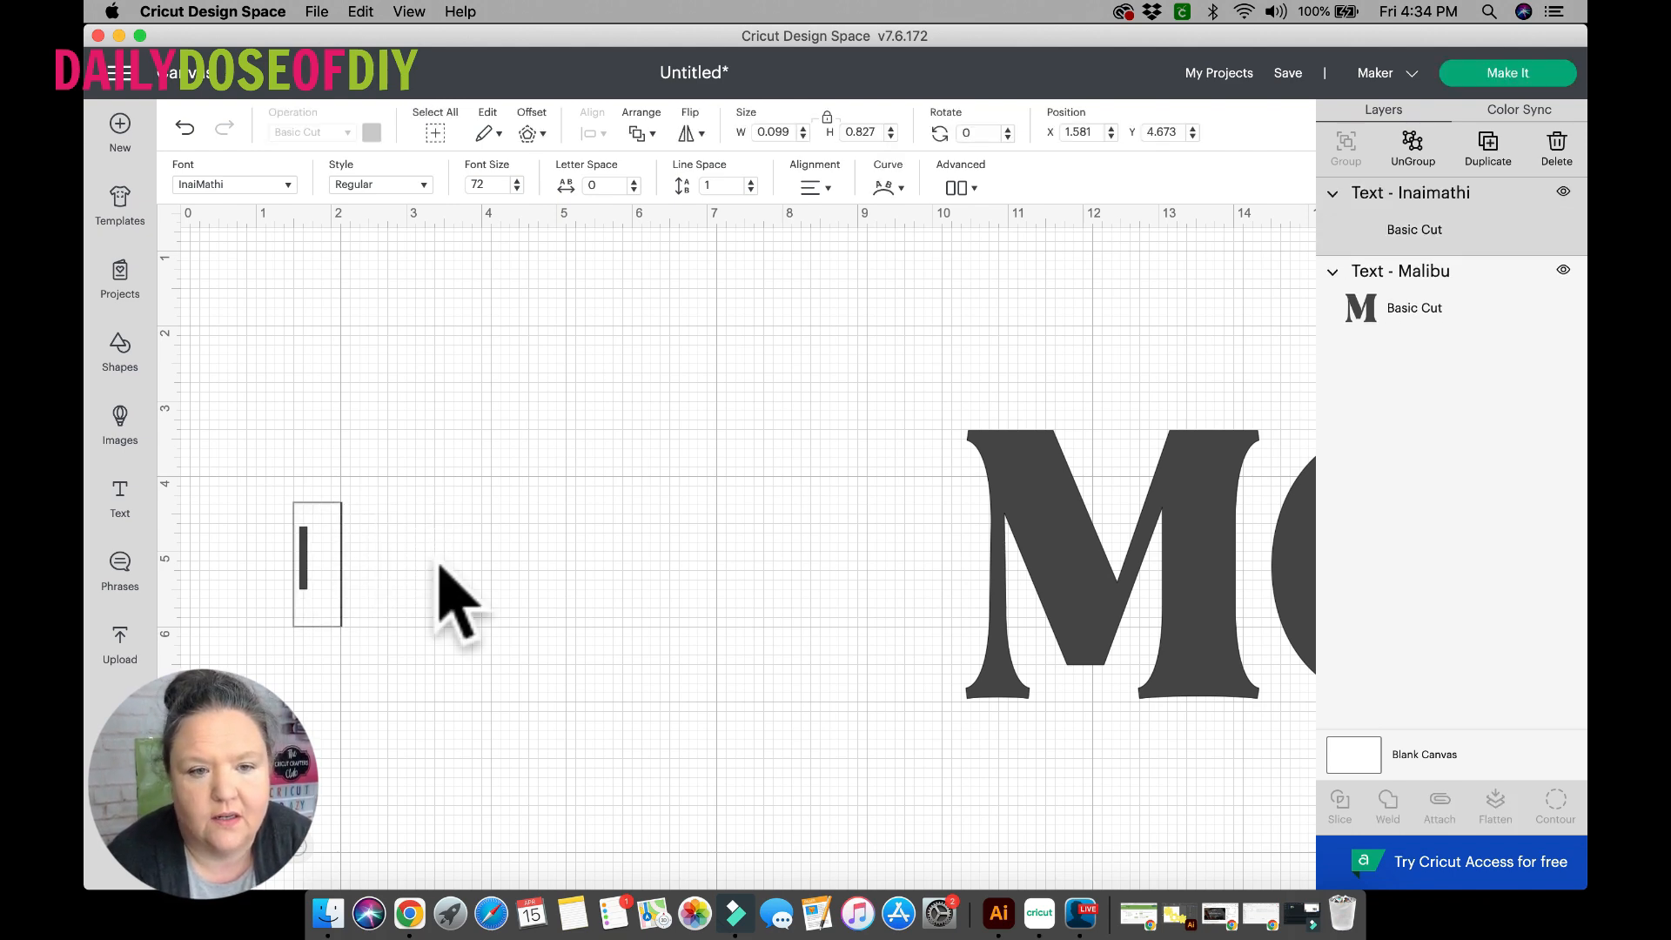
pyautogui.write('I love yo')
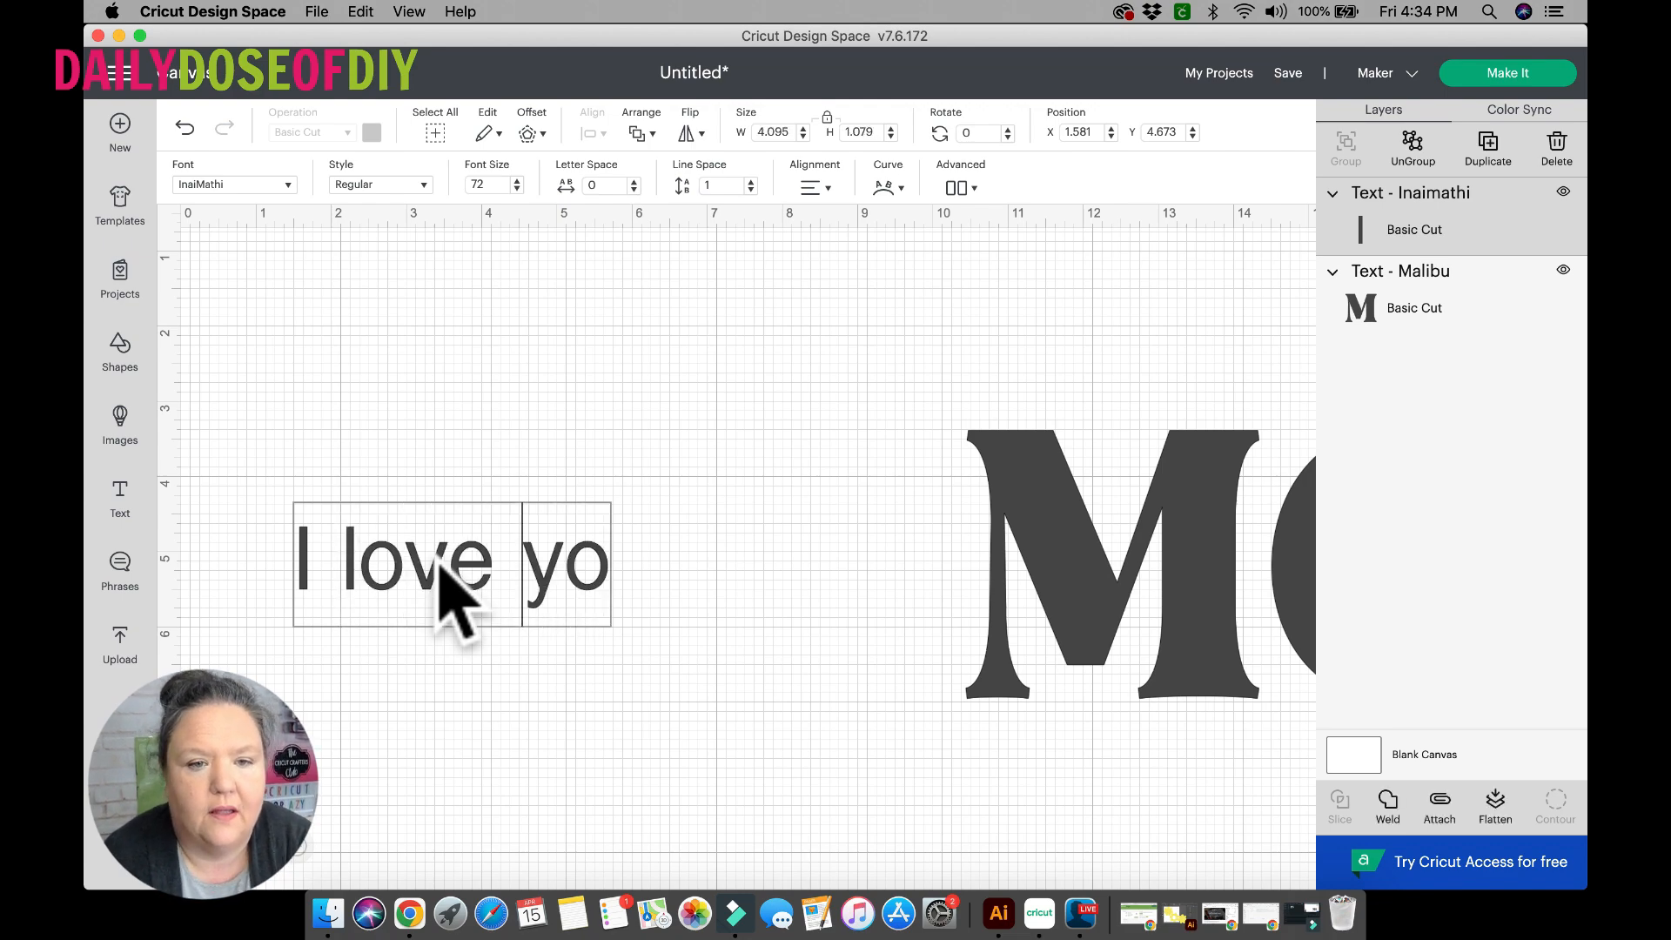
pyautogui.write('u')
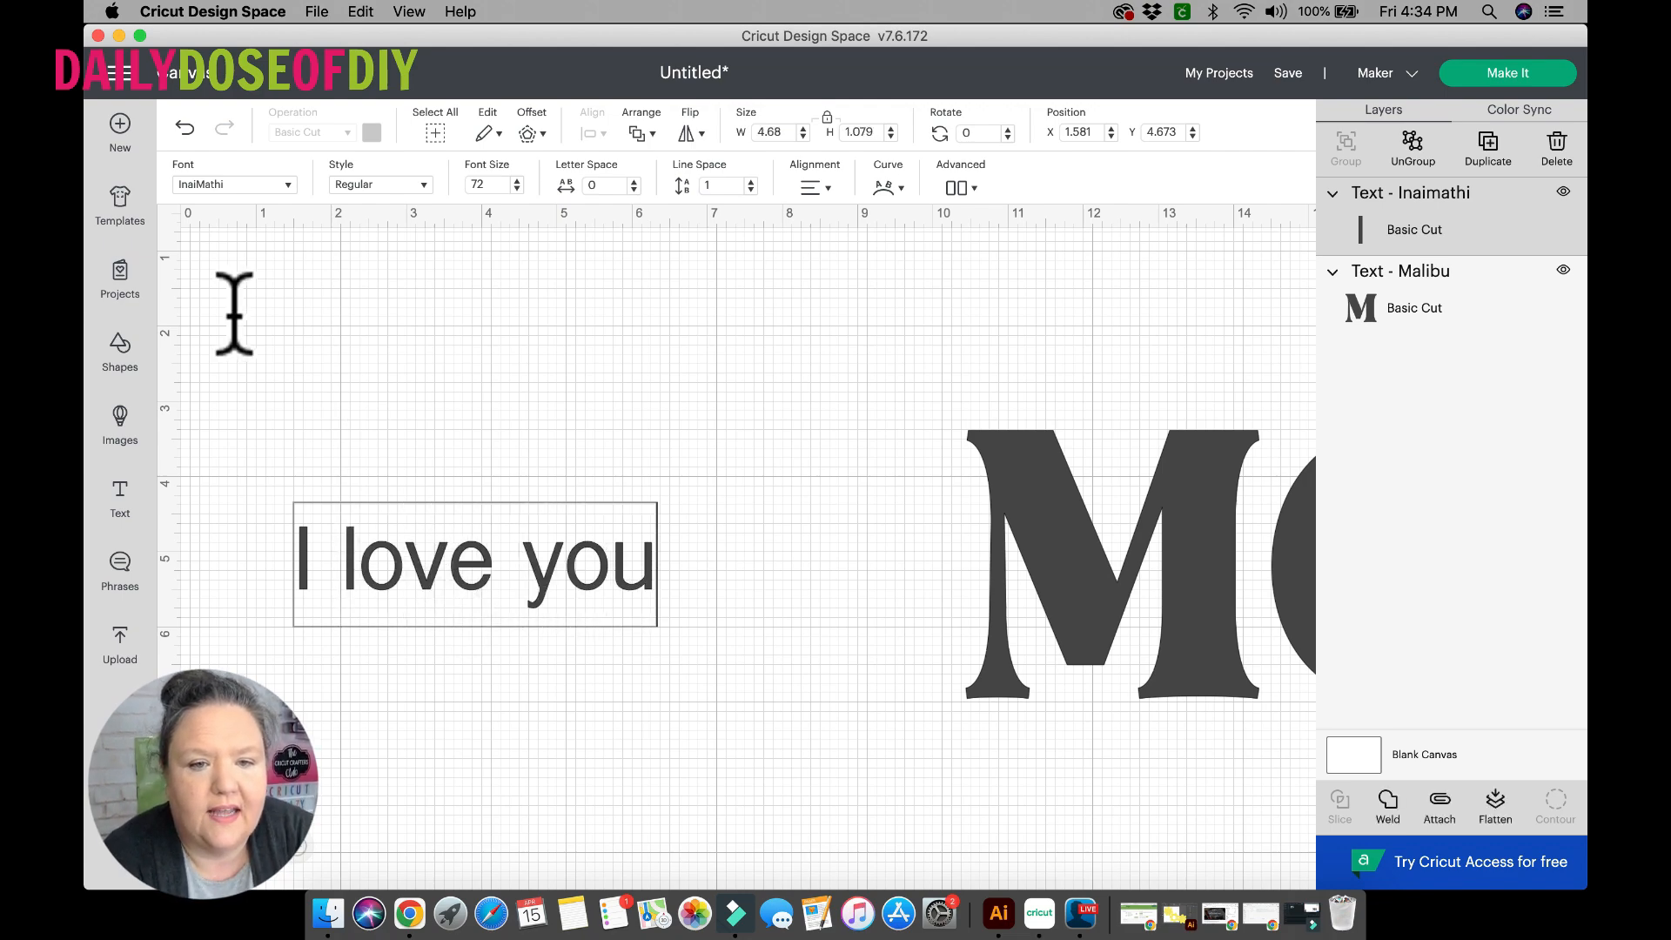
# Set the font of "I love you" to I Love Glitter and enlarge the phrase to about 7.47 inches wide.
pyautogui.click(290, 185)
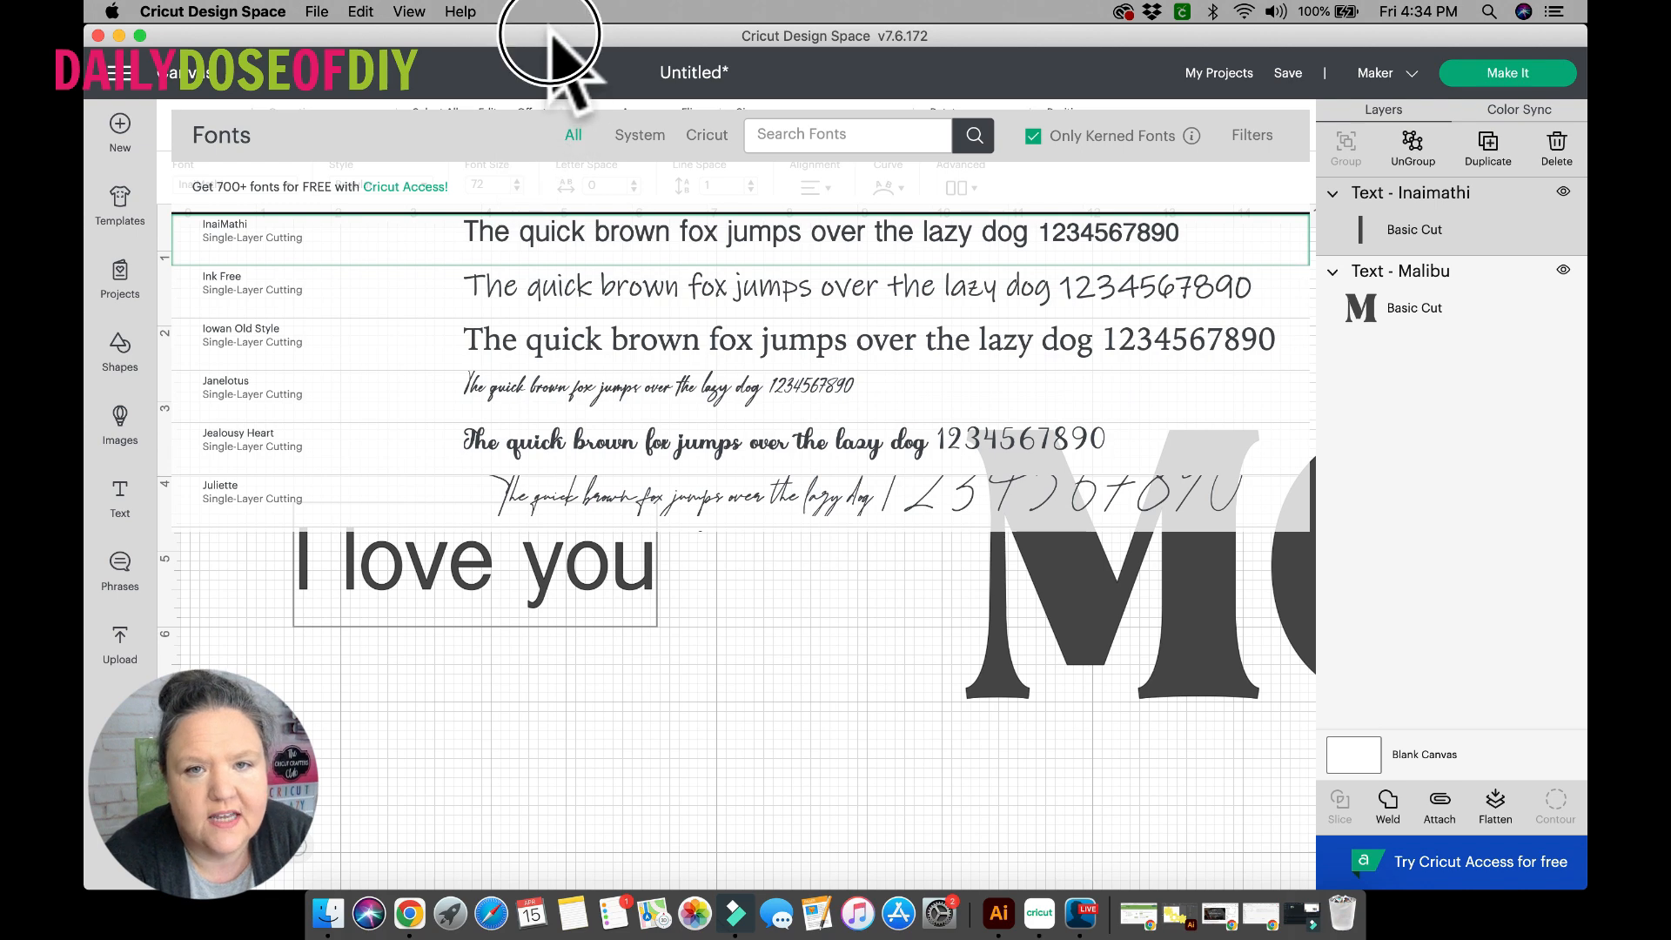
pyautogui.click(822, 138)
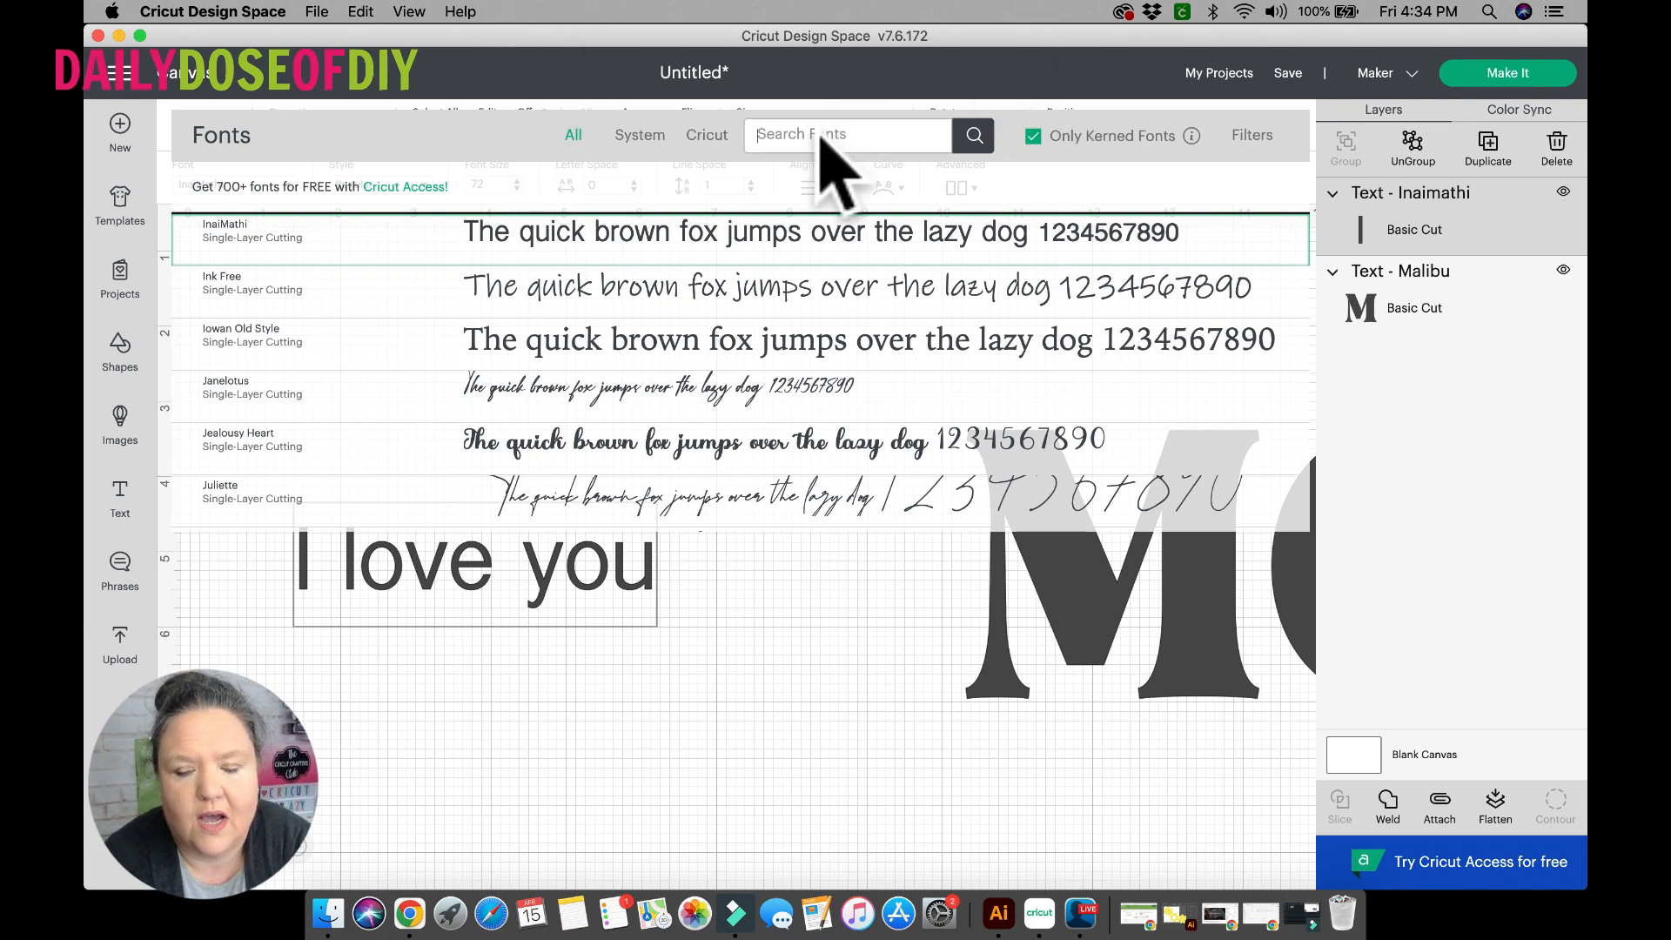
pyautogui.write('i love')
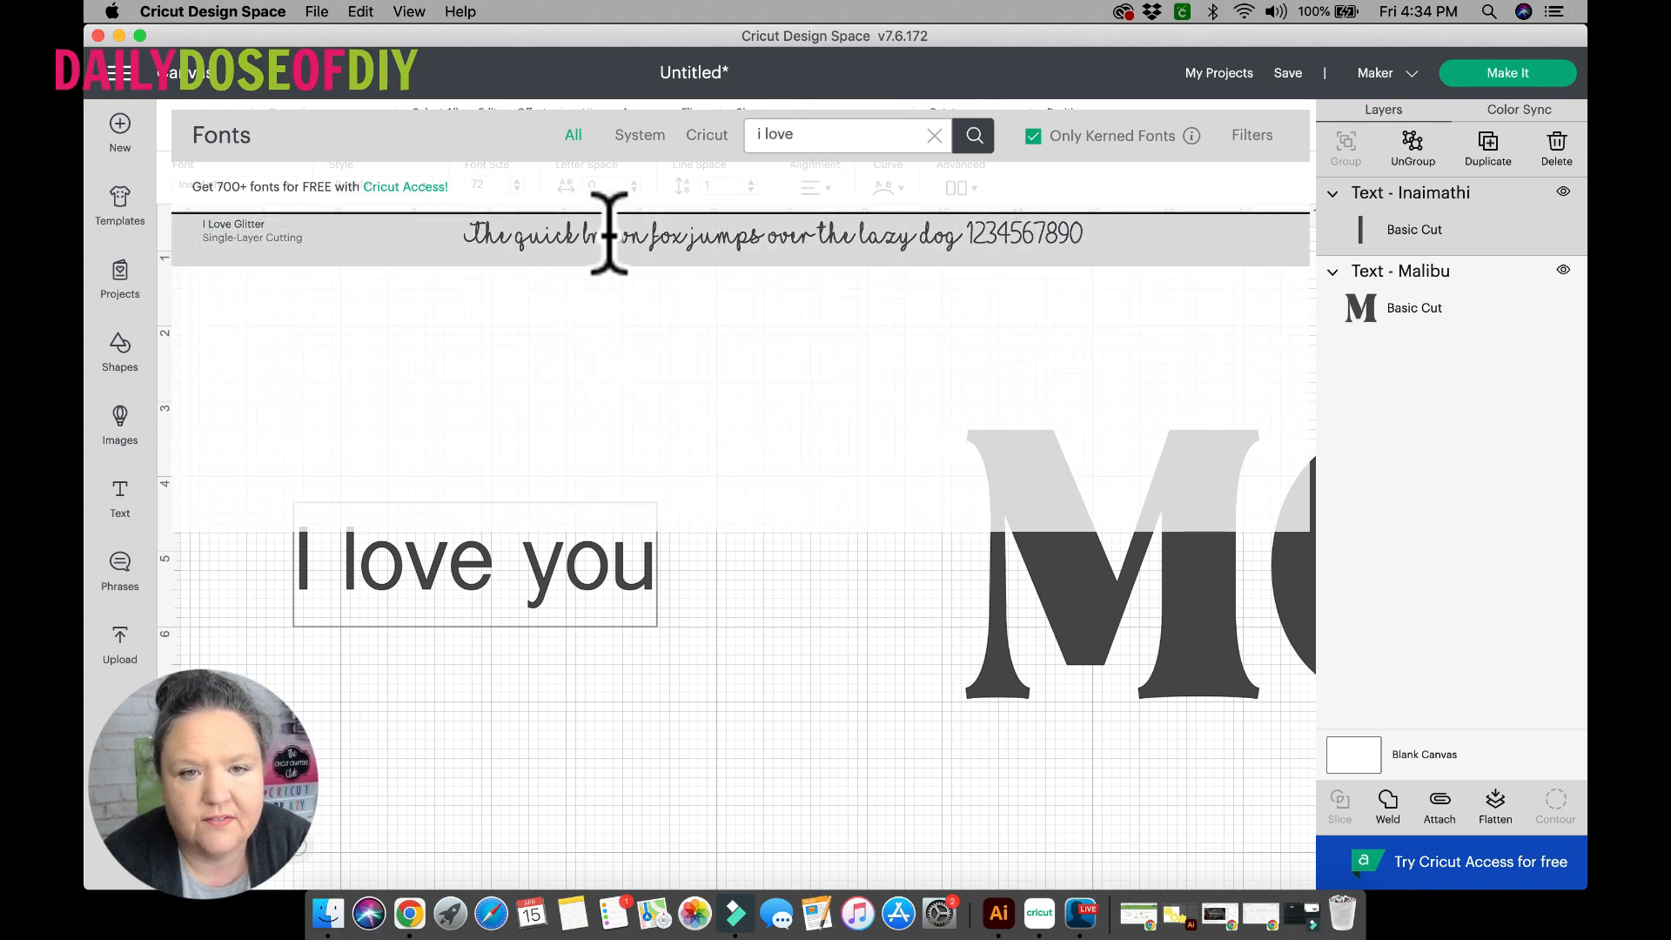
pyautogui.click(609, 233)
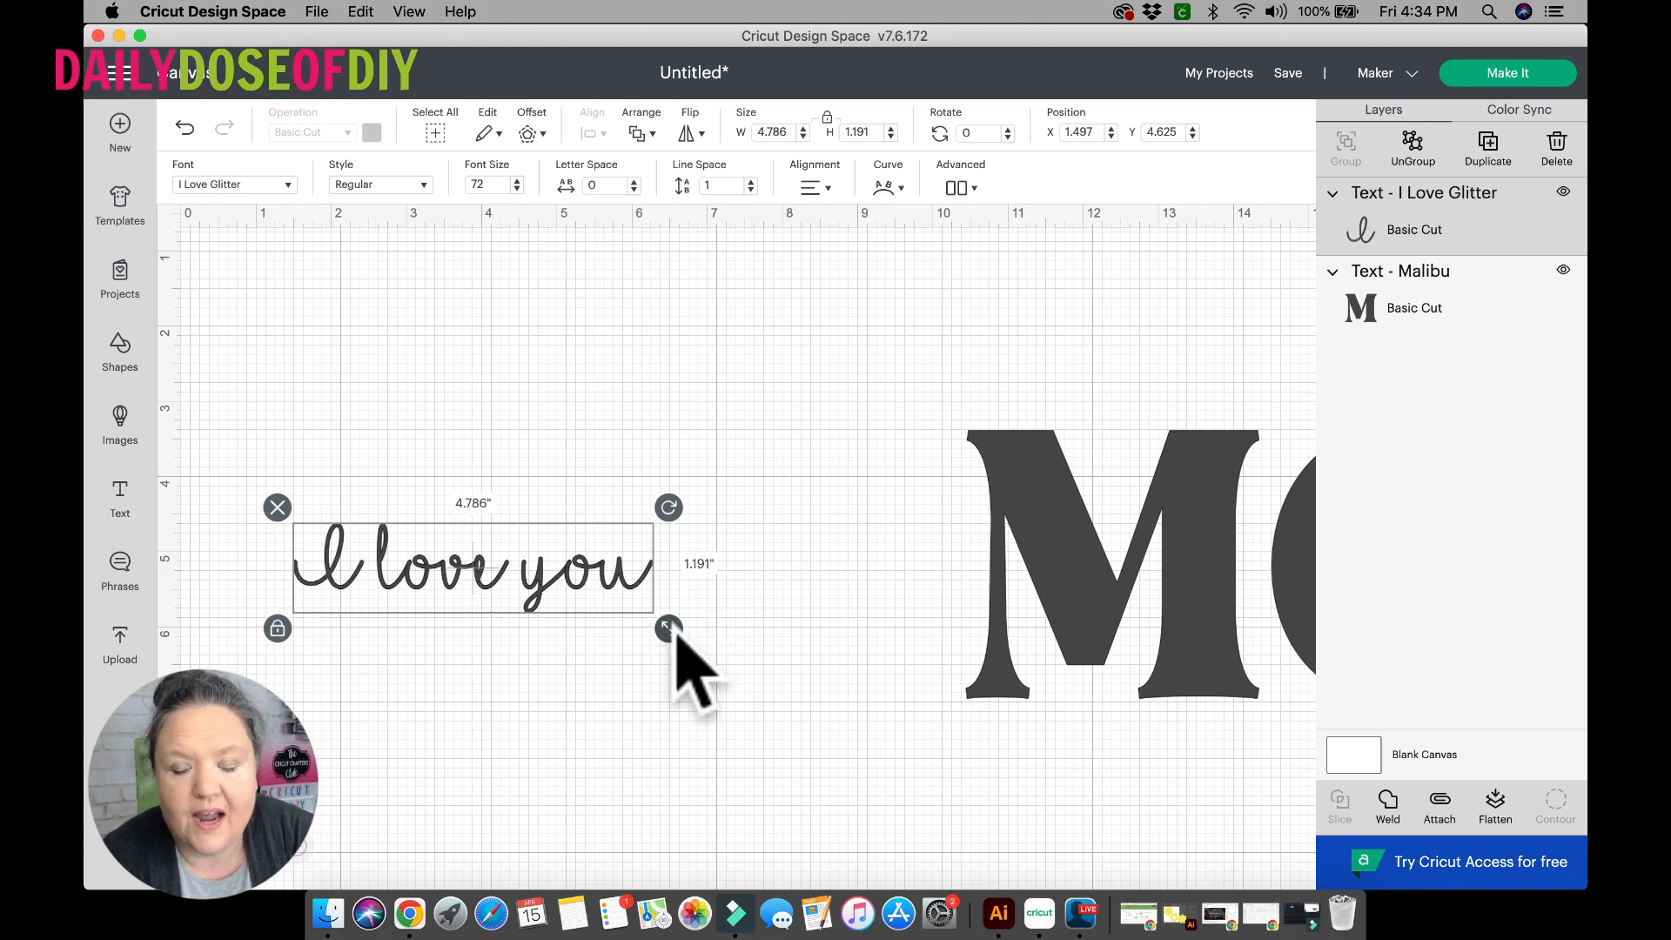
pyautogui.moveTo(670, 632); pyautogui.dragTo(784, 688)
pyautogui.moveTo(541, 594); pyautogui.dragTo(520, 517)
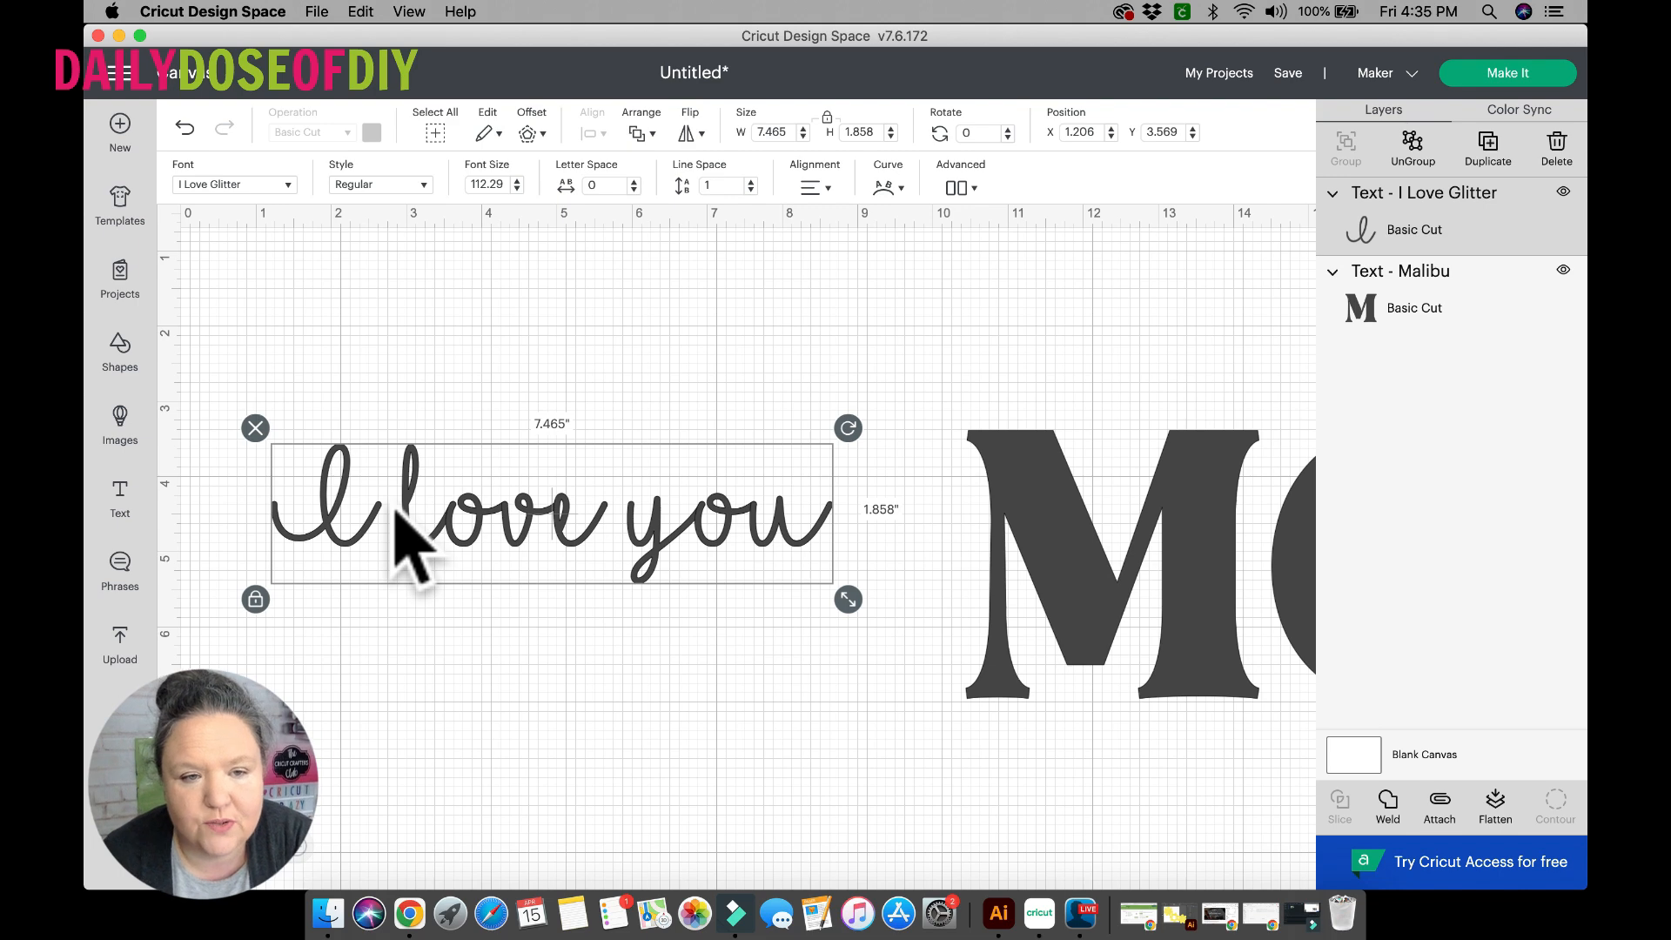
# Paste a solid heart glyph at the start and at the end of the "I love you" phrase.
pyautogui.click(305, 489)
pyautogui.click(309, 490)
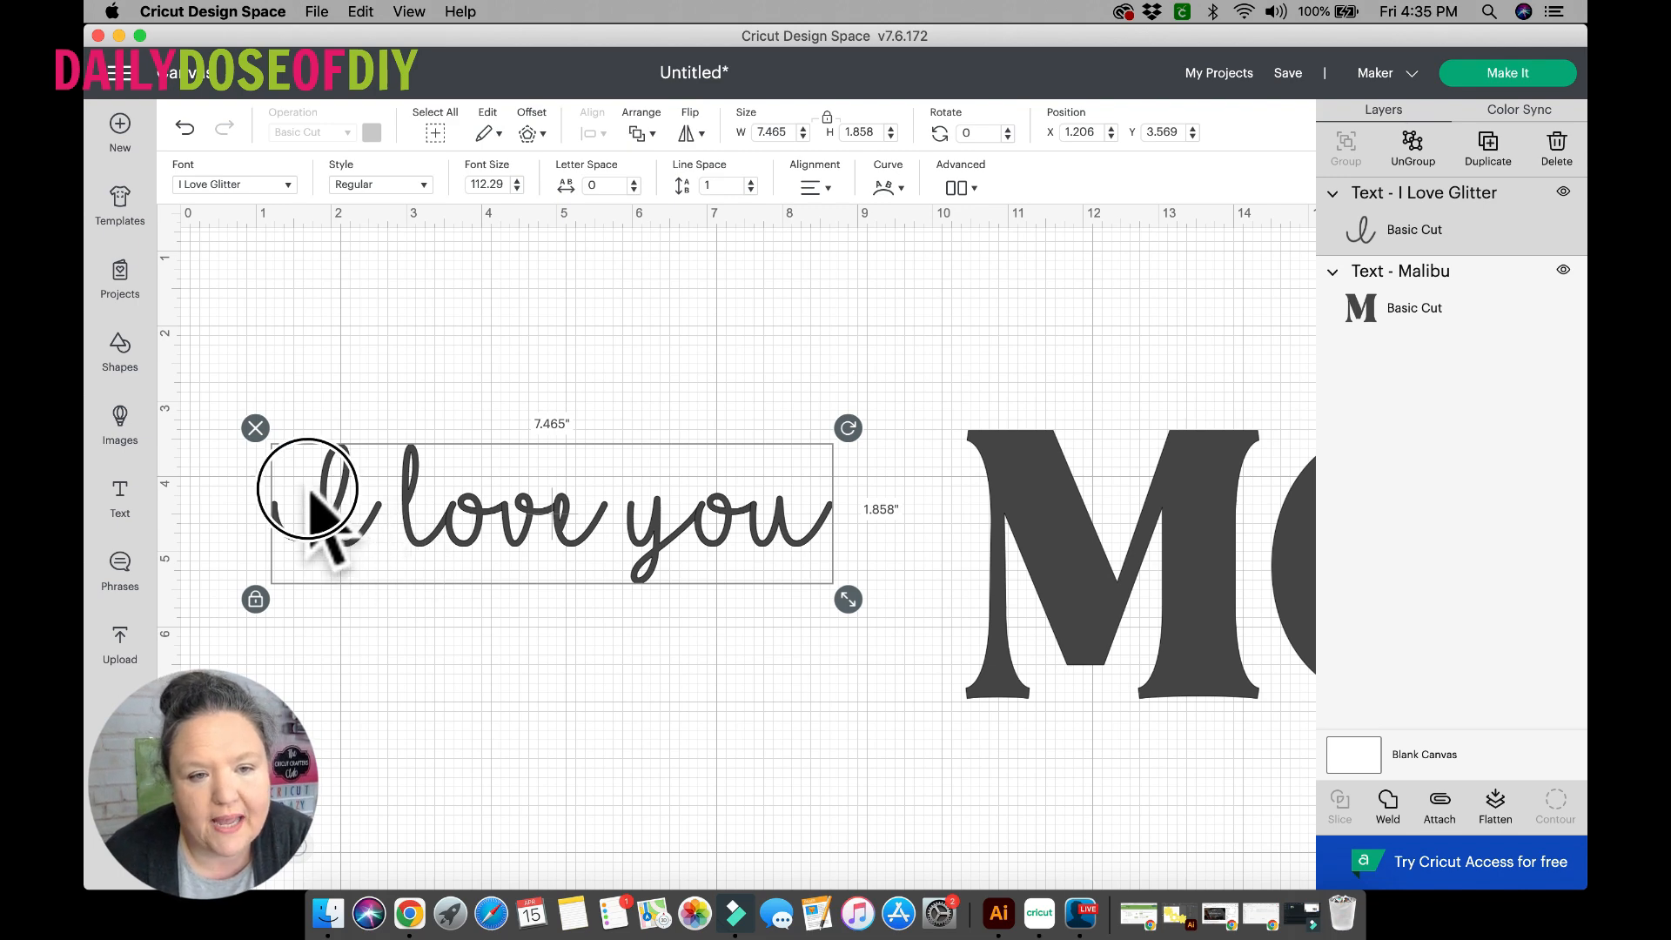
pyautogui.doubleClick(314, 496)
pyautogui.click(317, 482)
pyautogui.click(271, 480)
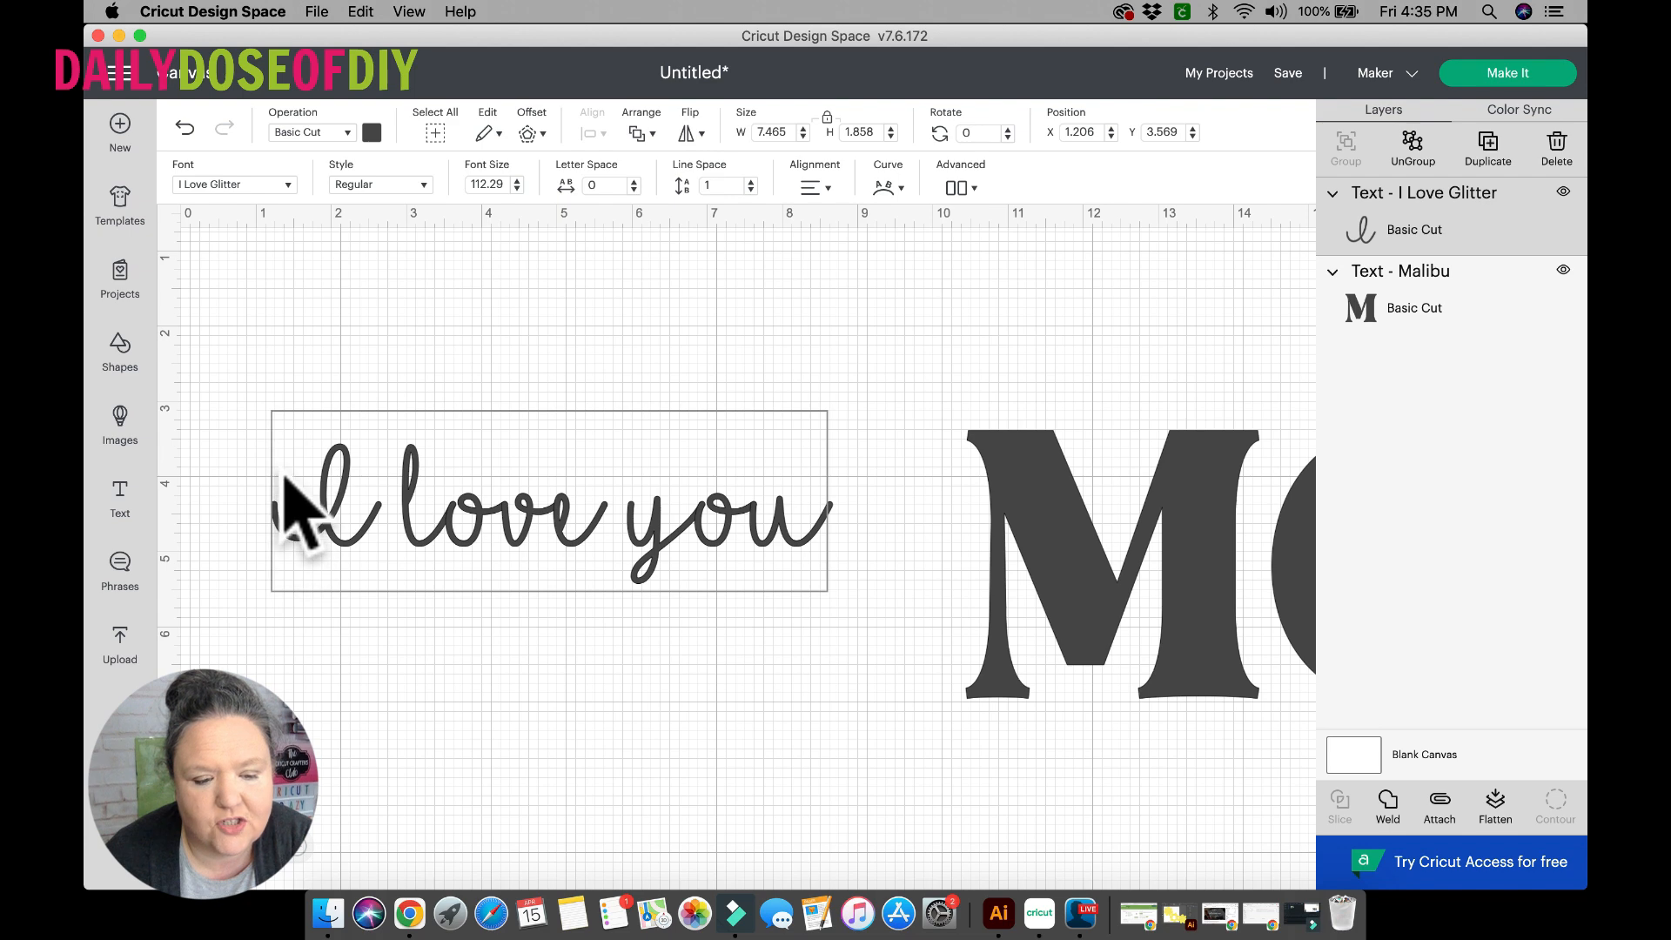
pyautogui.write('♥')
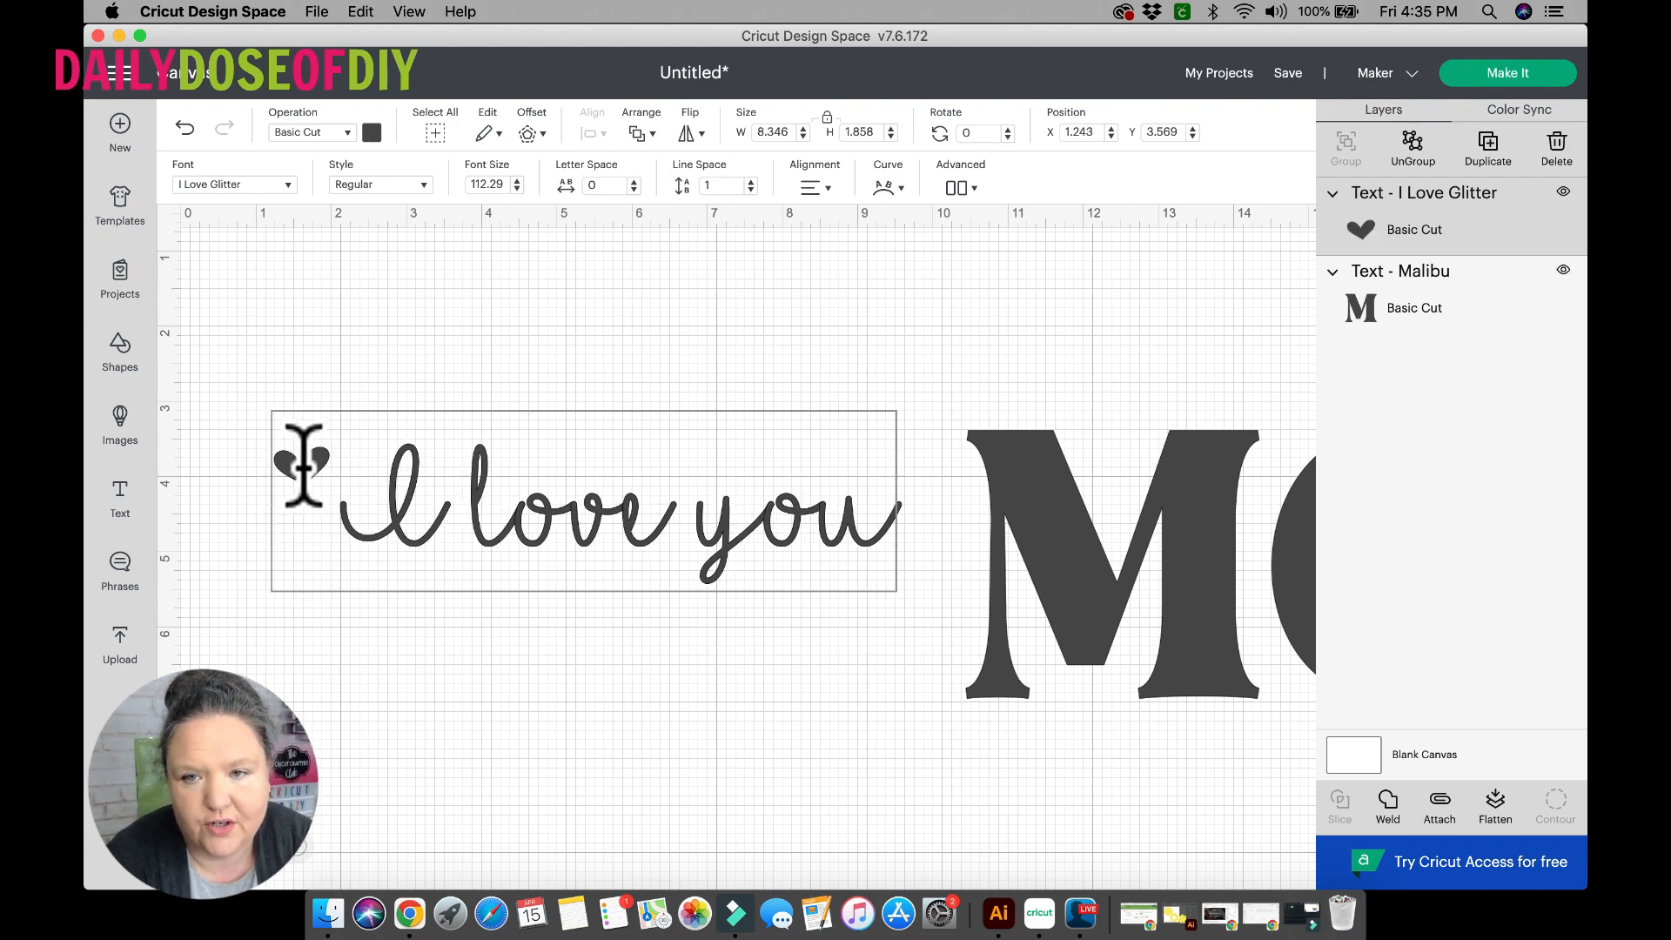
pyautogui.click(889, 520)
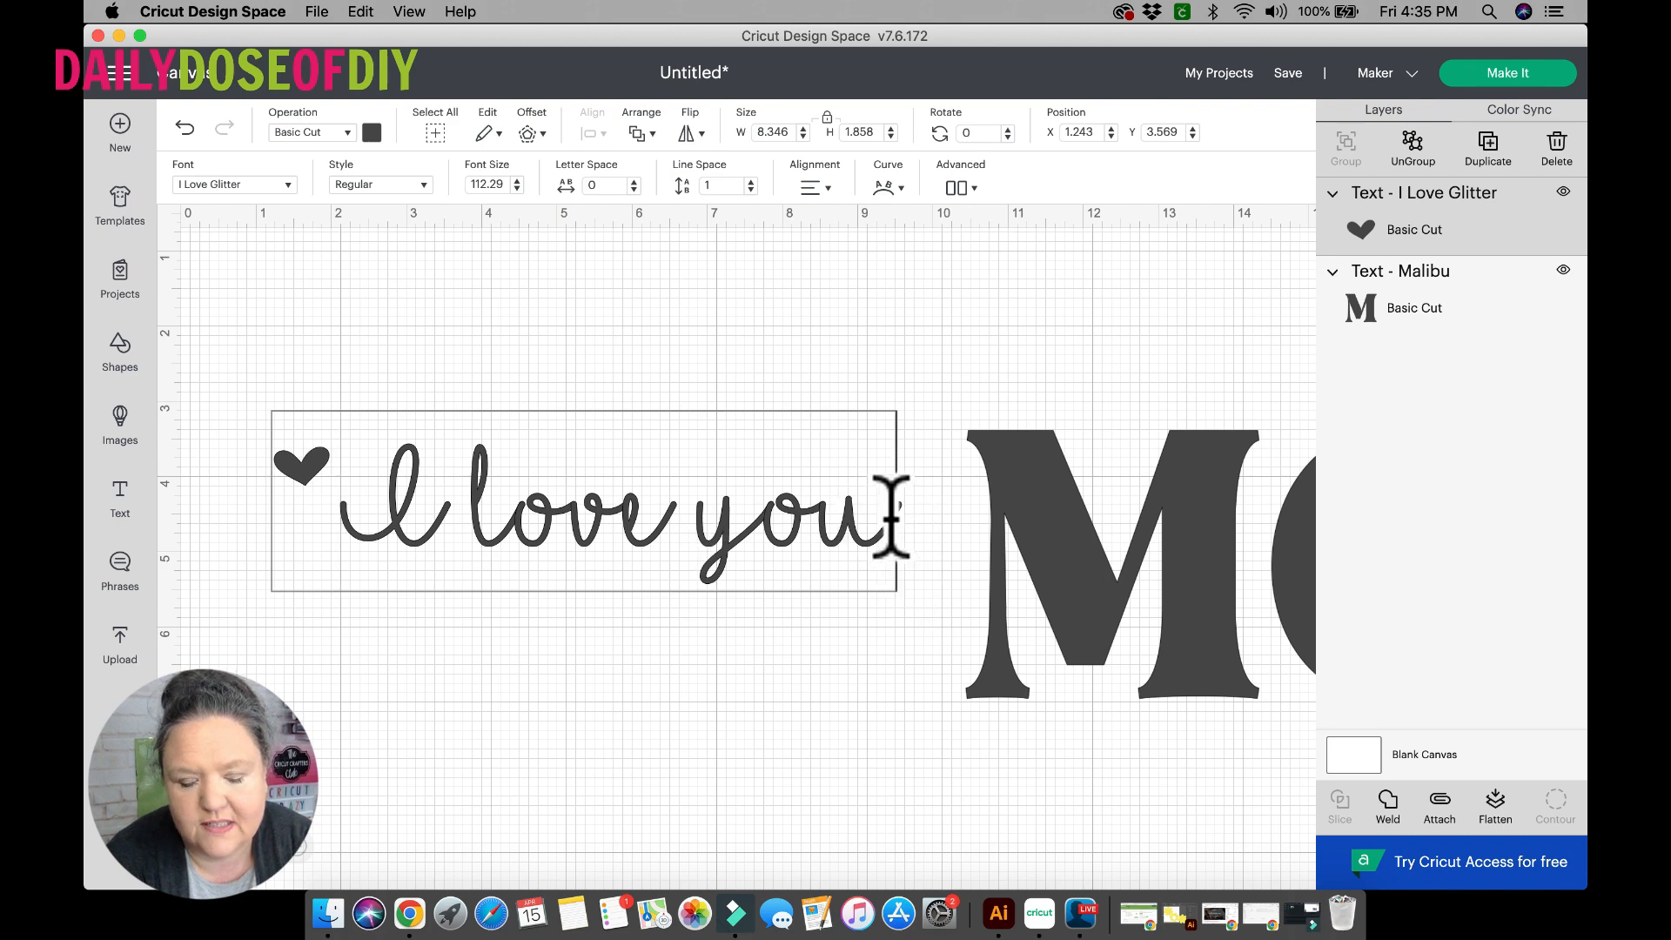
pyautogui.press('super+v')
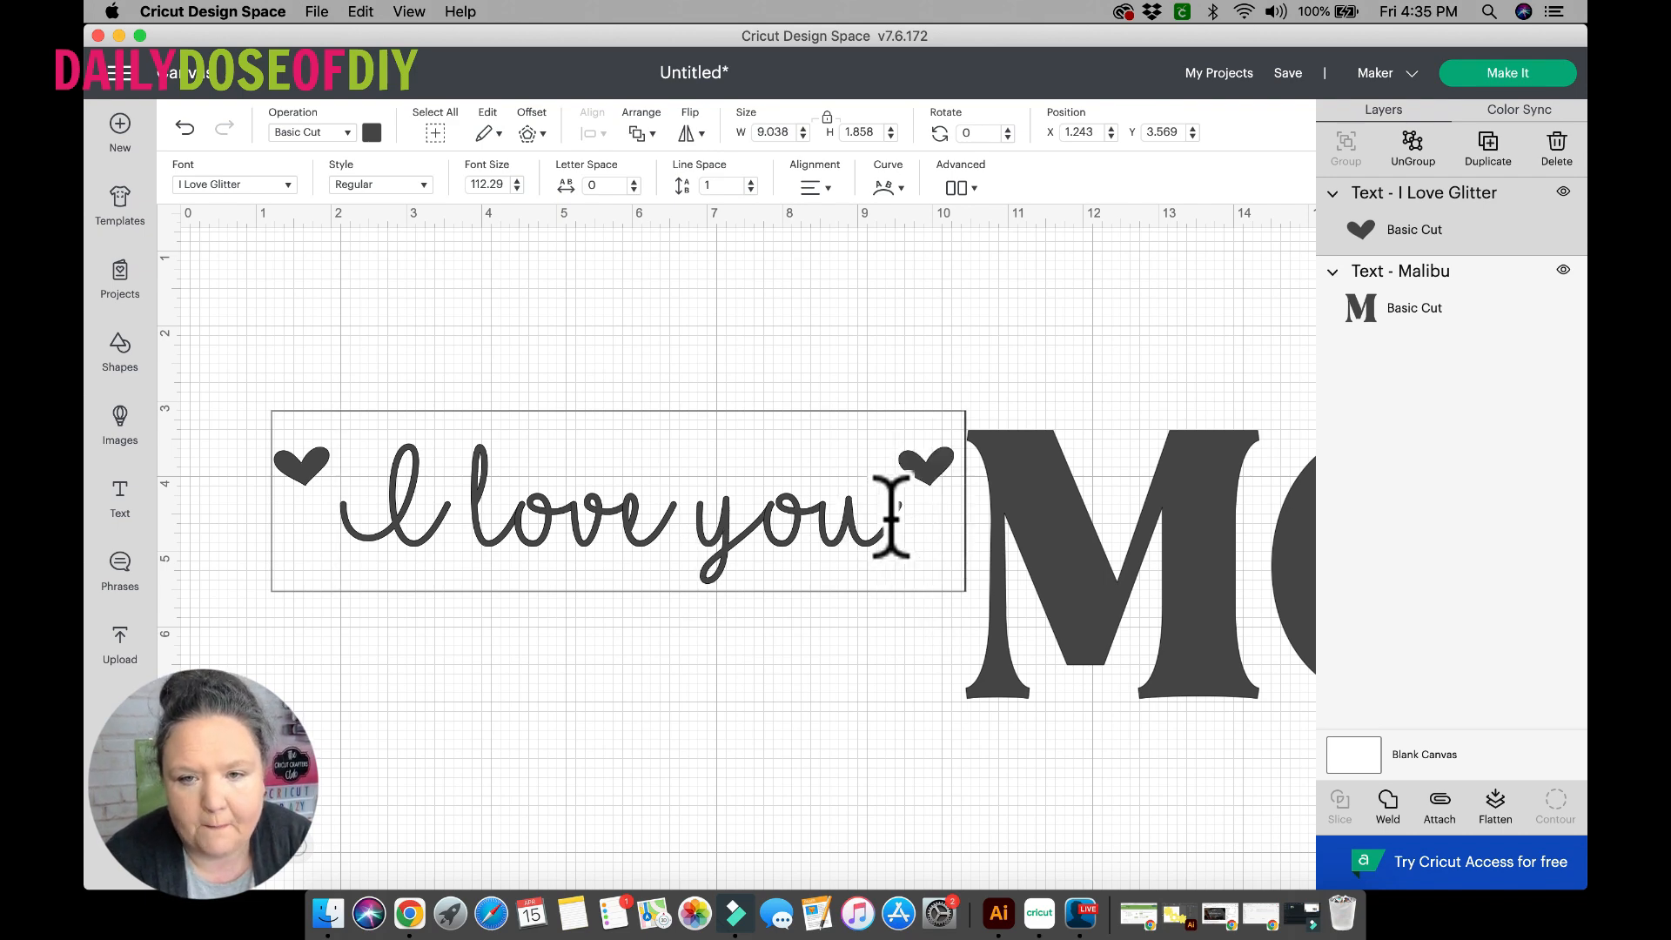
# Link the words I, love and you with solid-heart connector glyphs, trying an outlined heart connector after the I first.
pyautogui.click(444, 486)
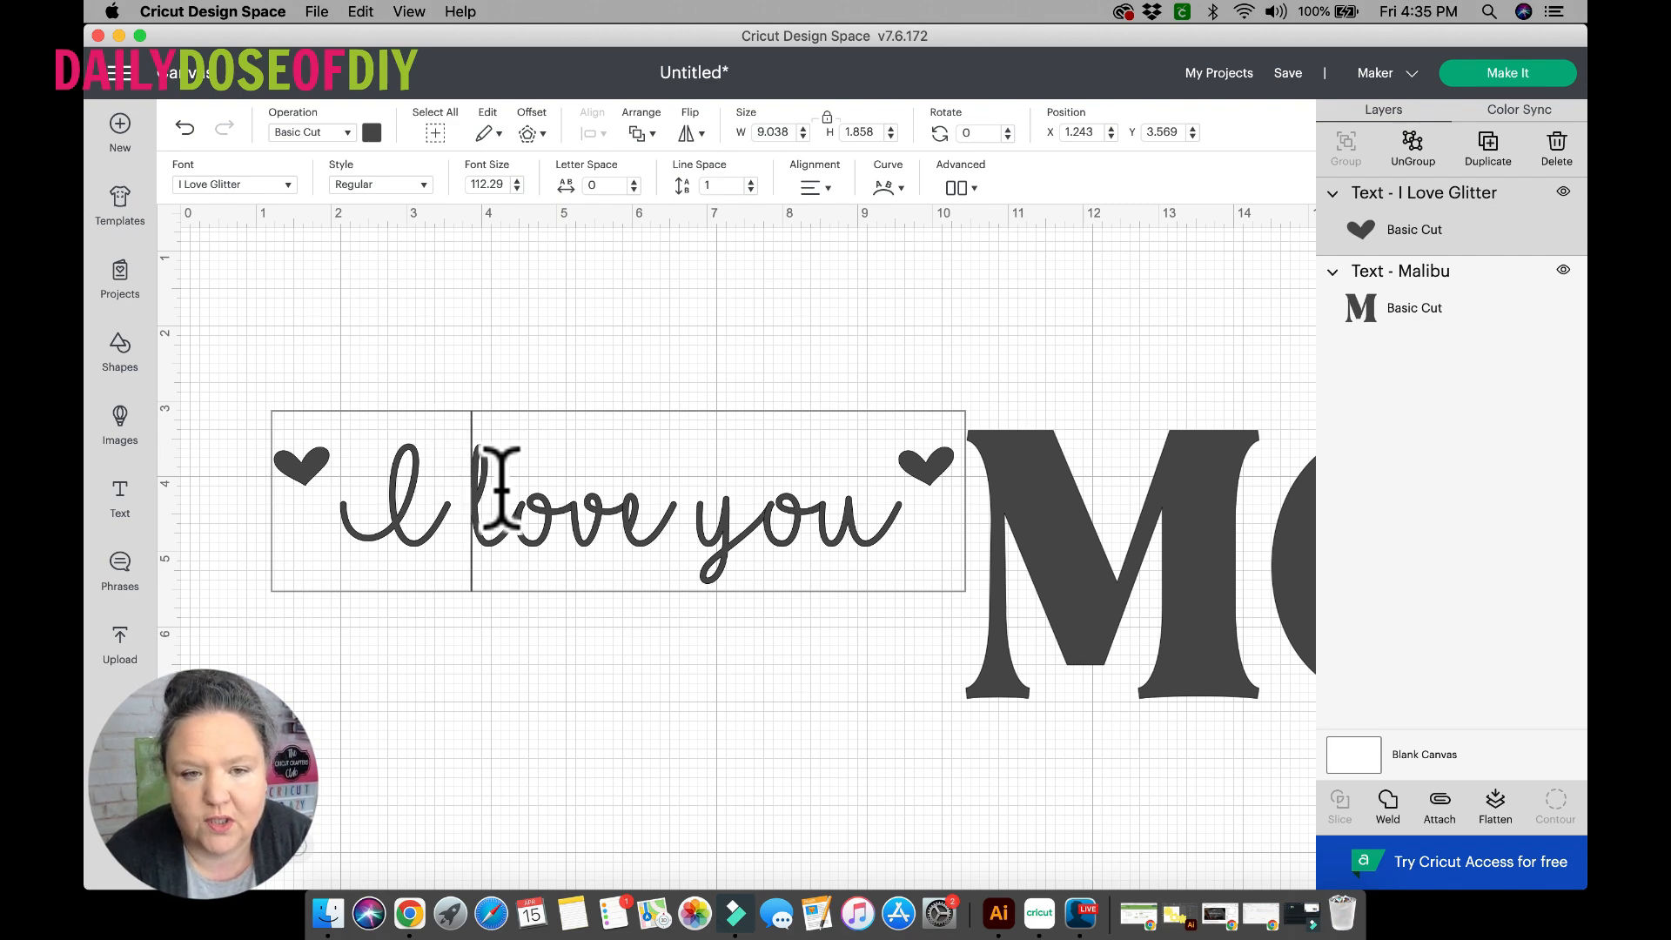
pyautogui.press('super+v')
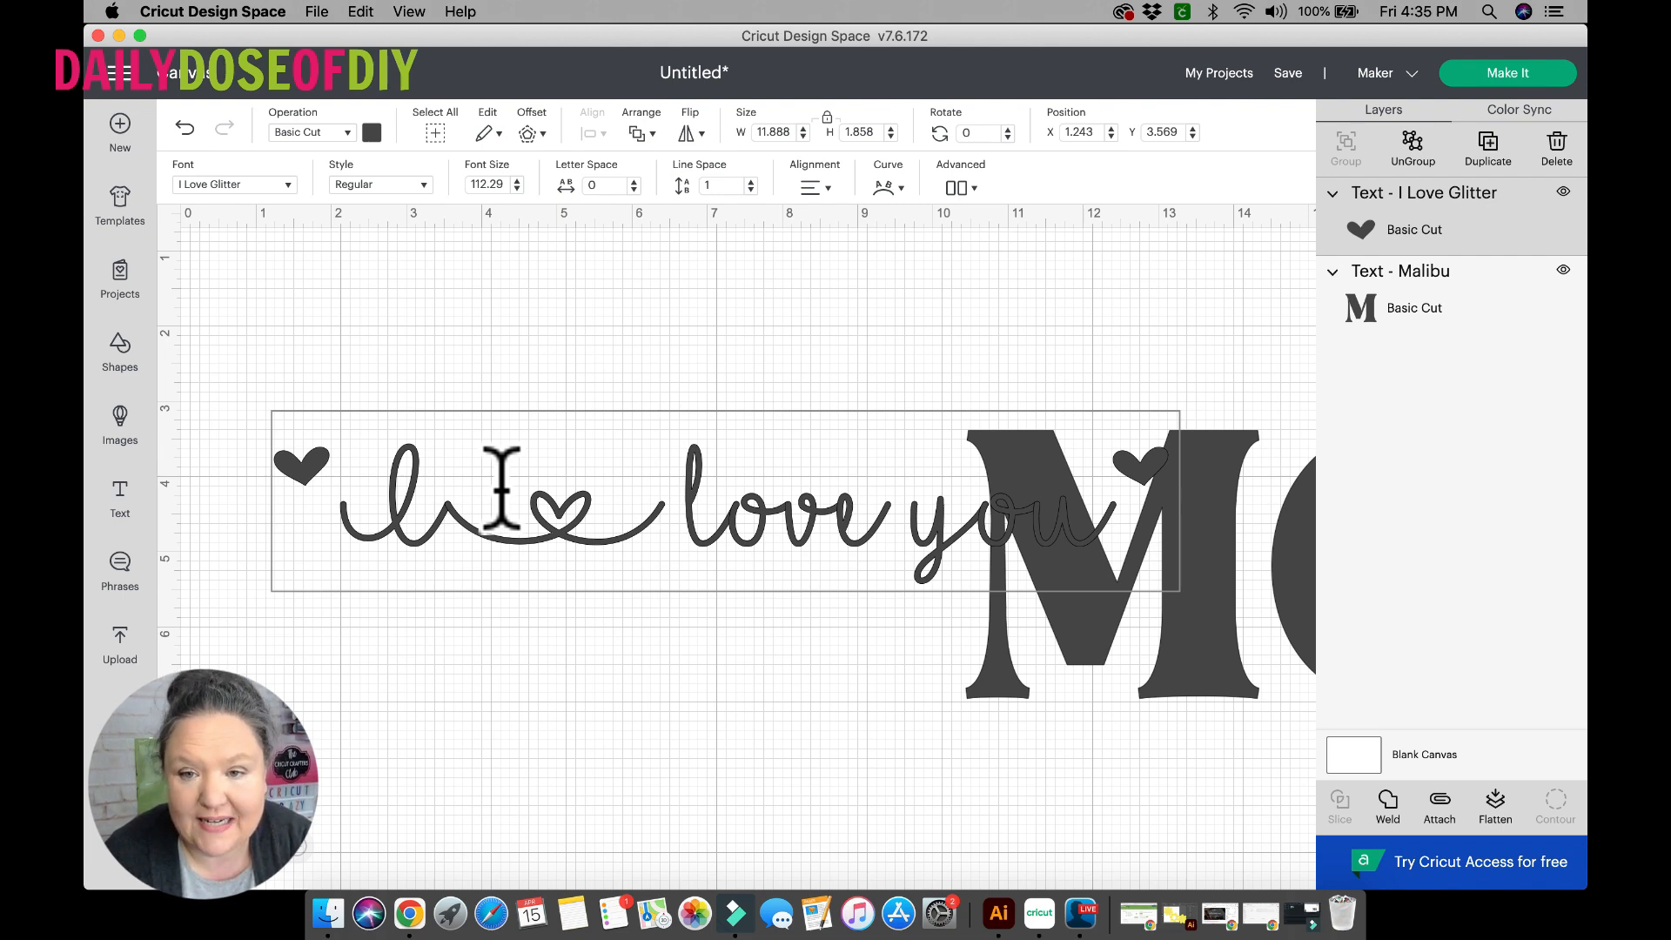
pyautogui.press('BackSpace')
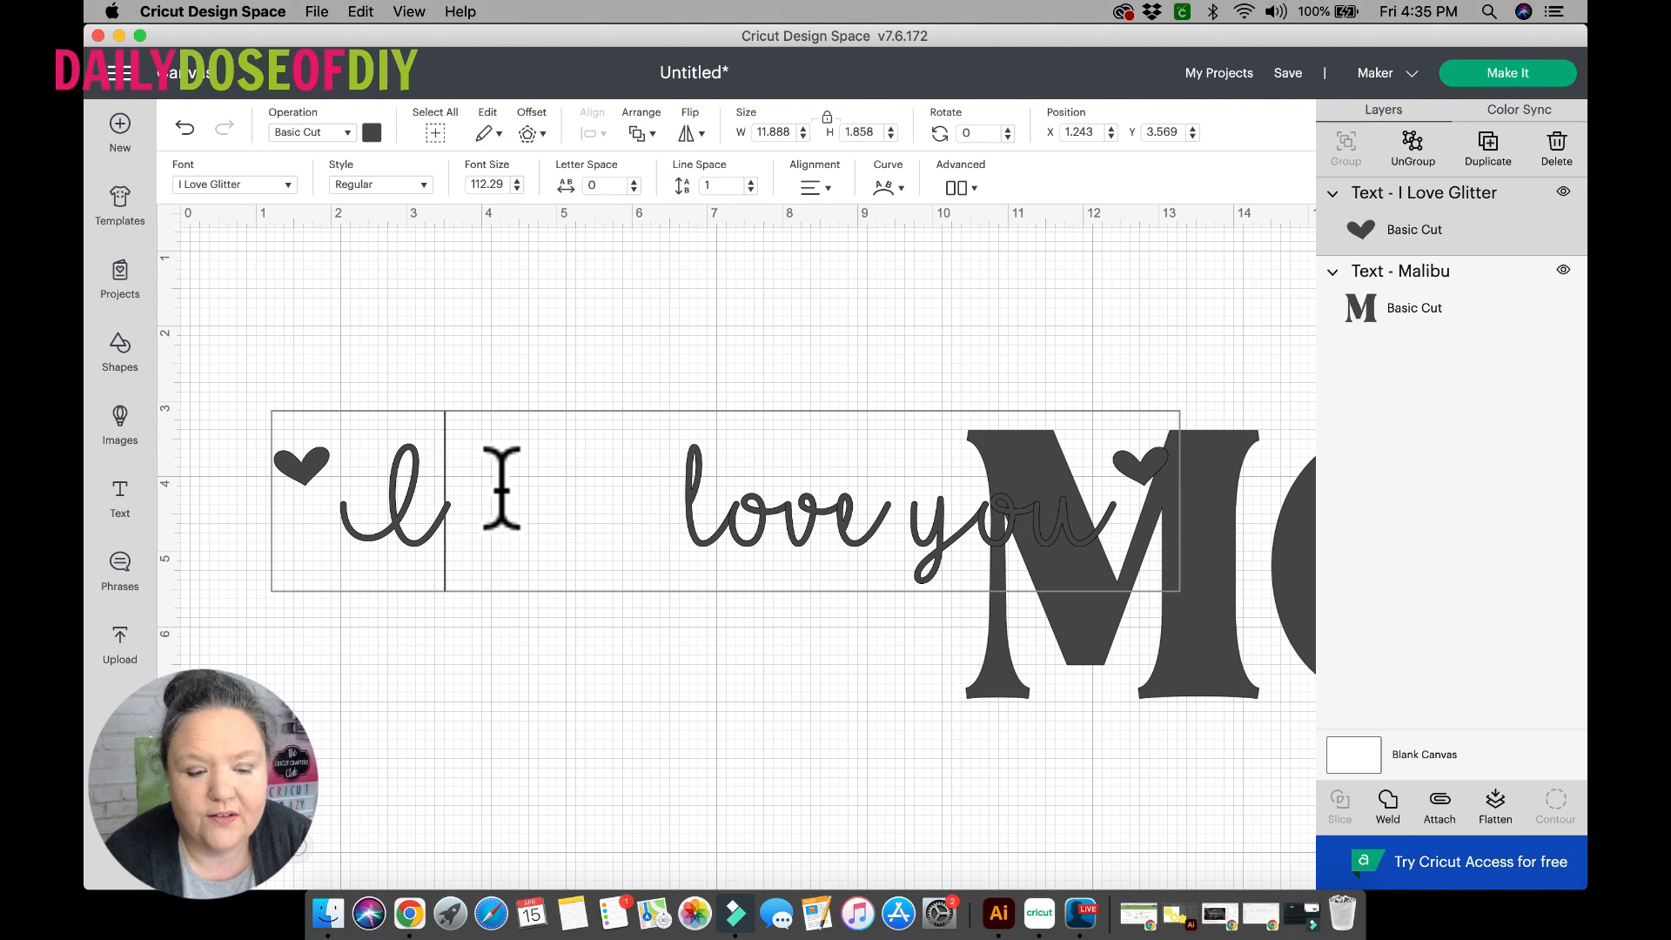
pyautogui.write('_')
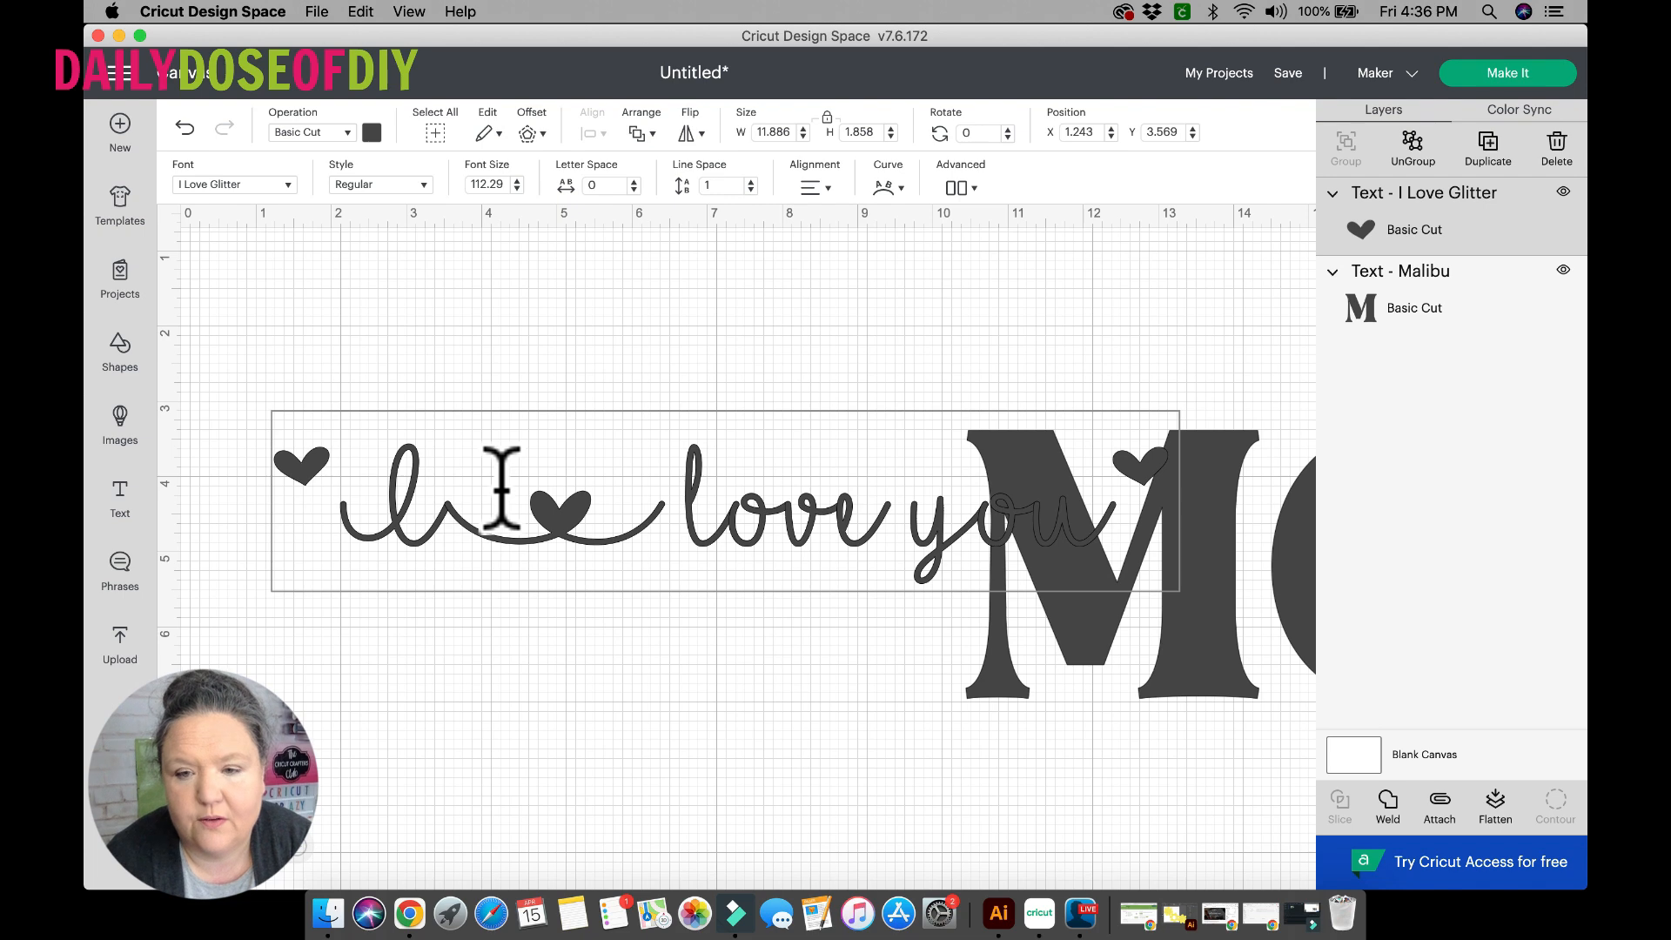
pyautogui.write('_')
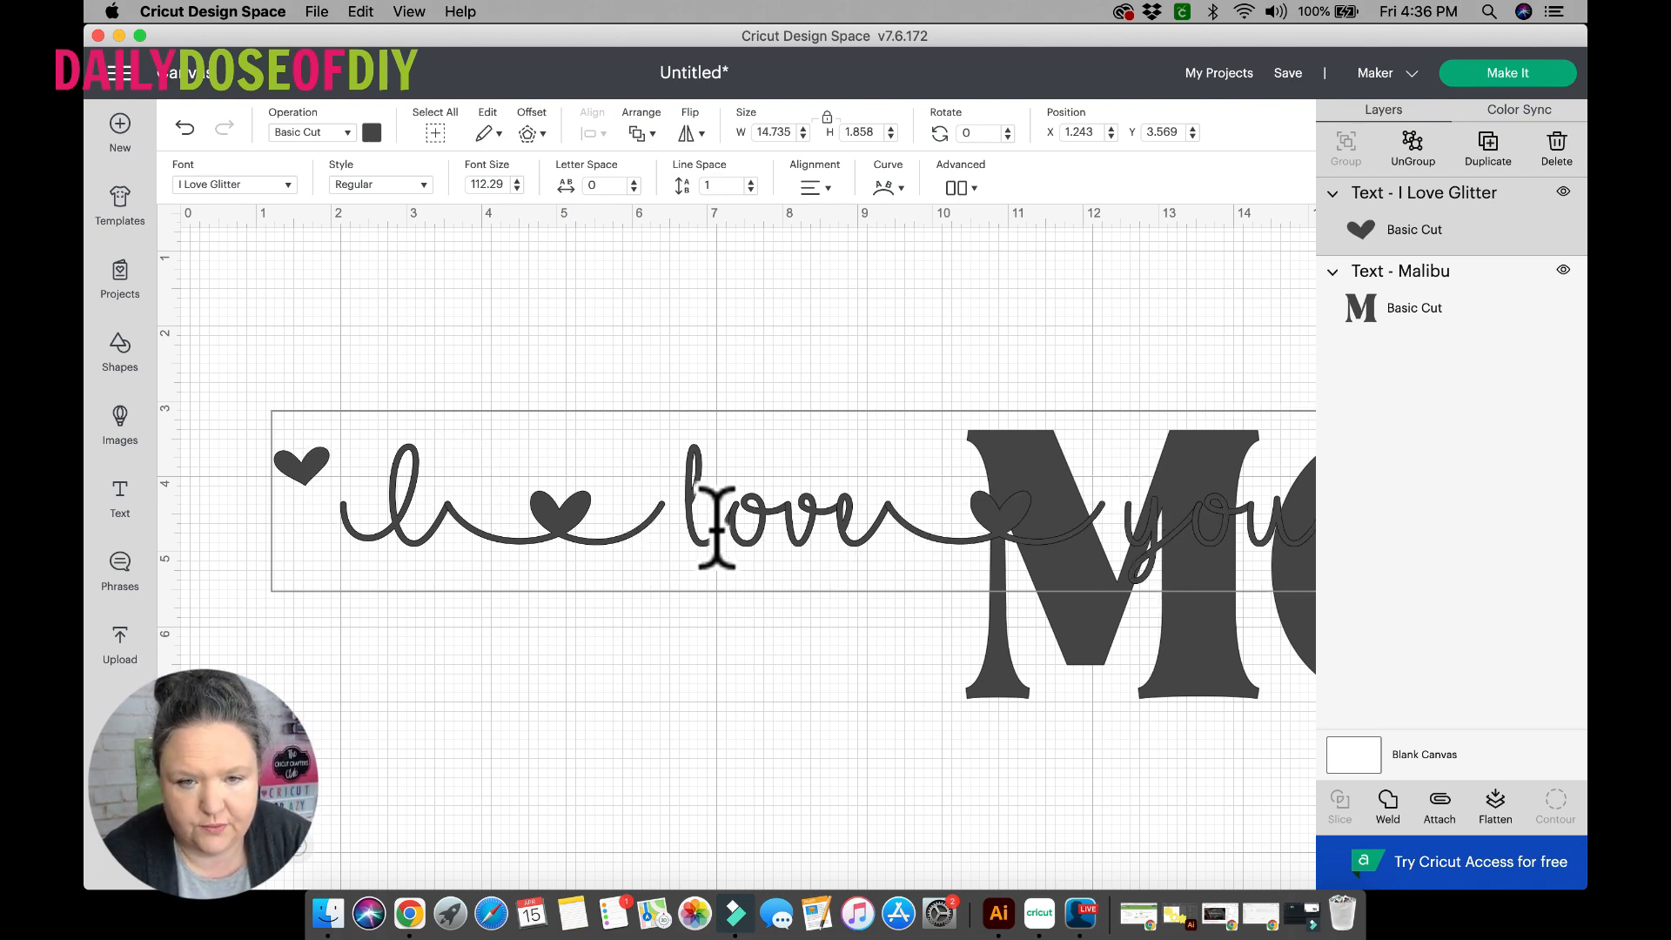
pyautogui.moveTo(713, 527); pyautogui.dragTo(645, 504)
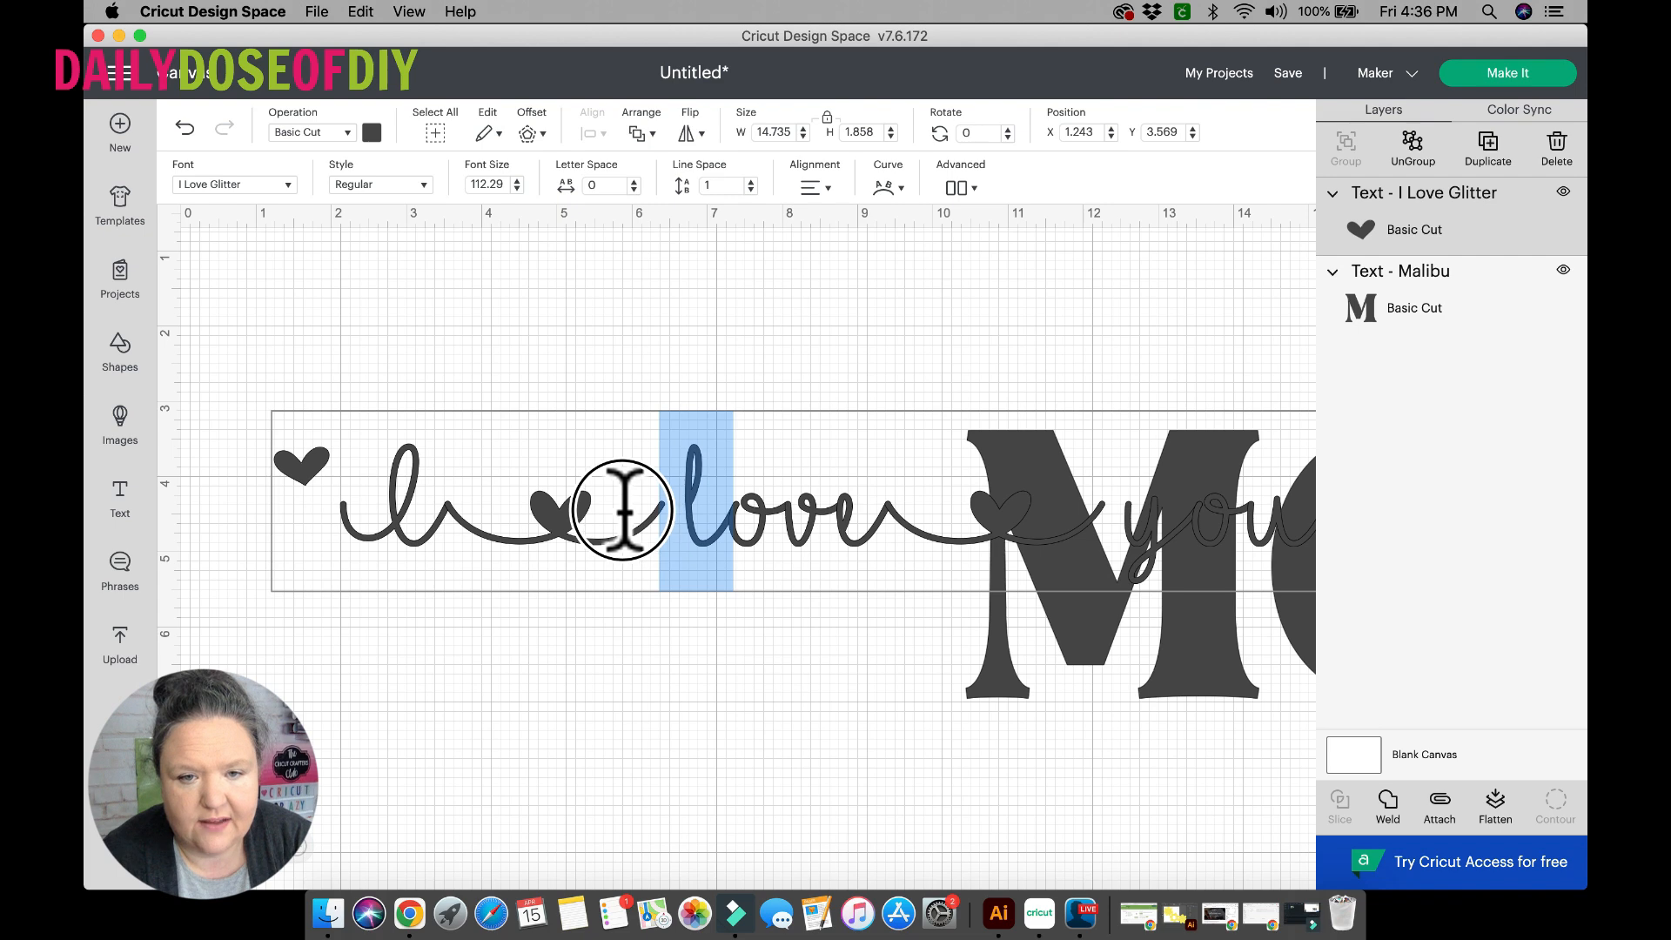
pyautogui.click(706, 557)
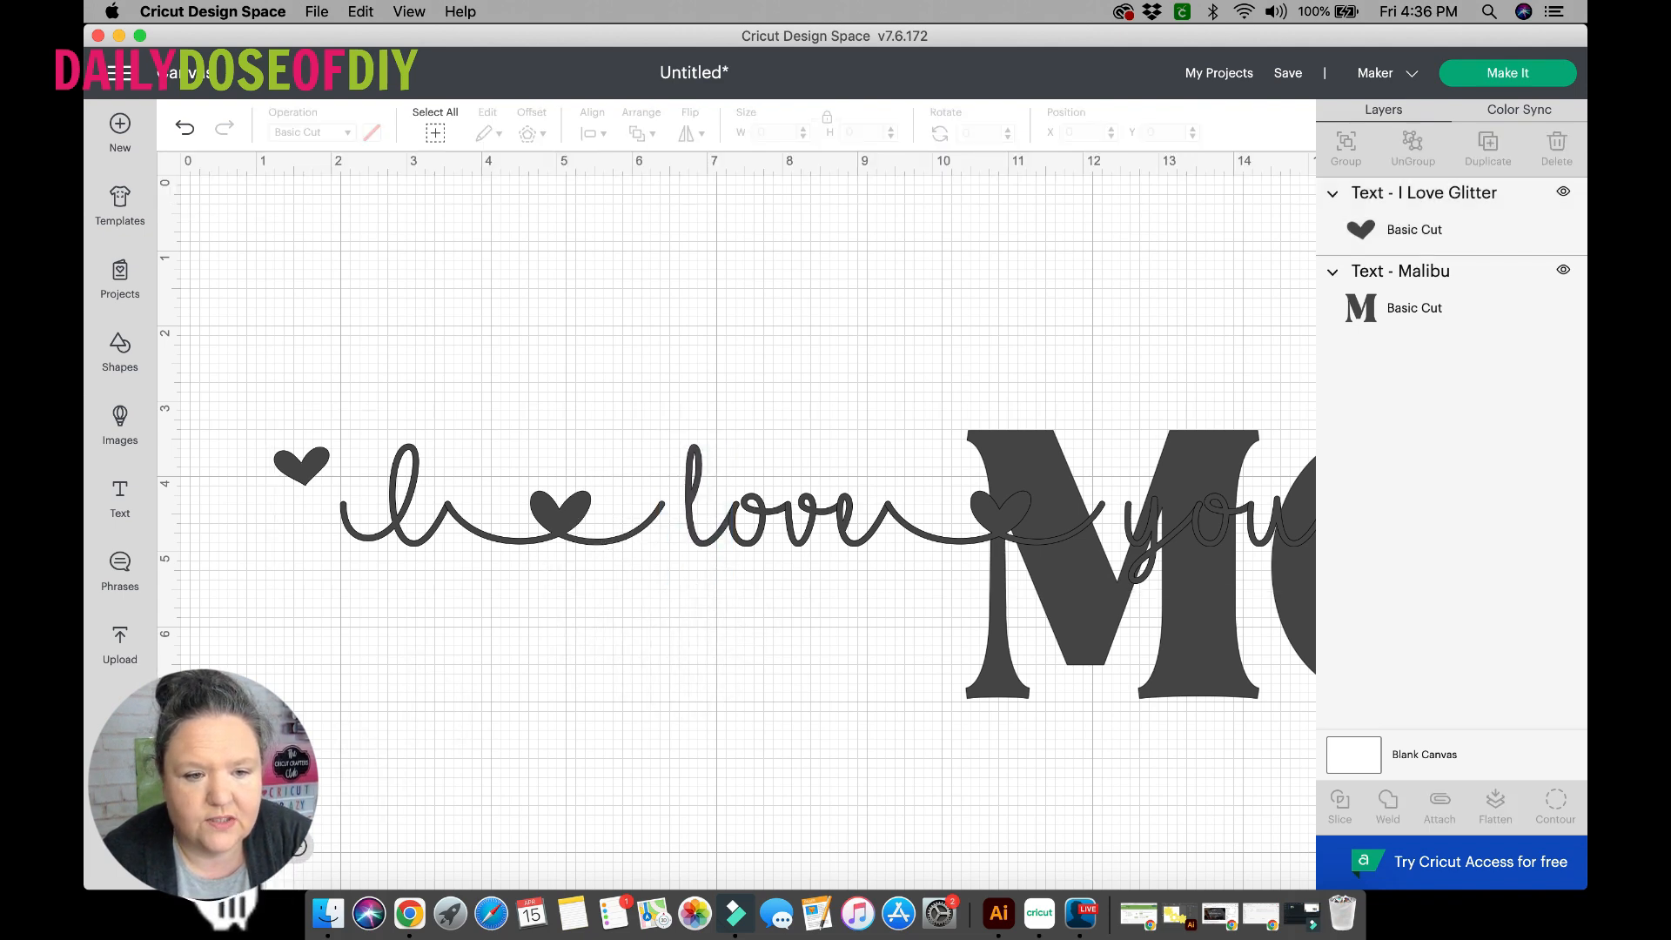
# Separate the overlapping texts by moving MOM down and placing "I love you" above it at about X 0.42, Y 2.83.
pyautogui.click(207, 848)
pyautogui.moveTo(818, 524); pyautogui.dragTo(908, 648)
pyautogui.moveTo(574, 452); pyautogui.dragTo(539, 411)
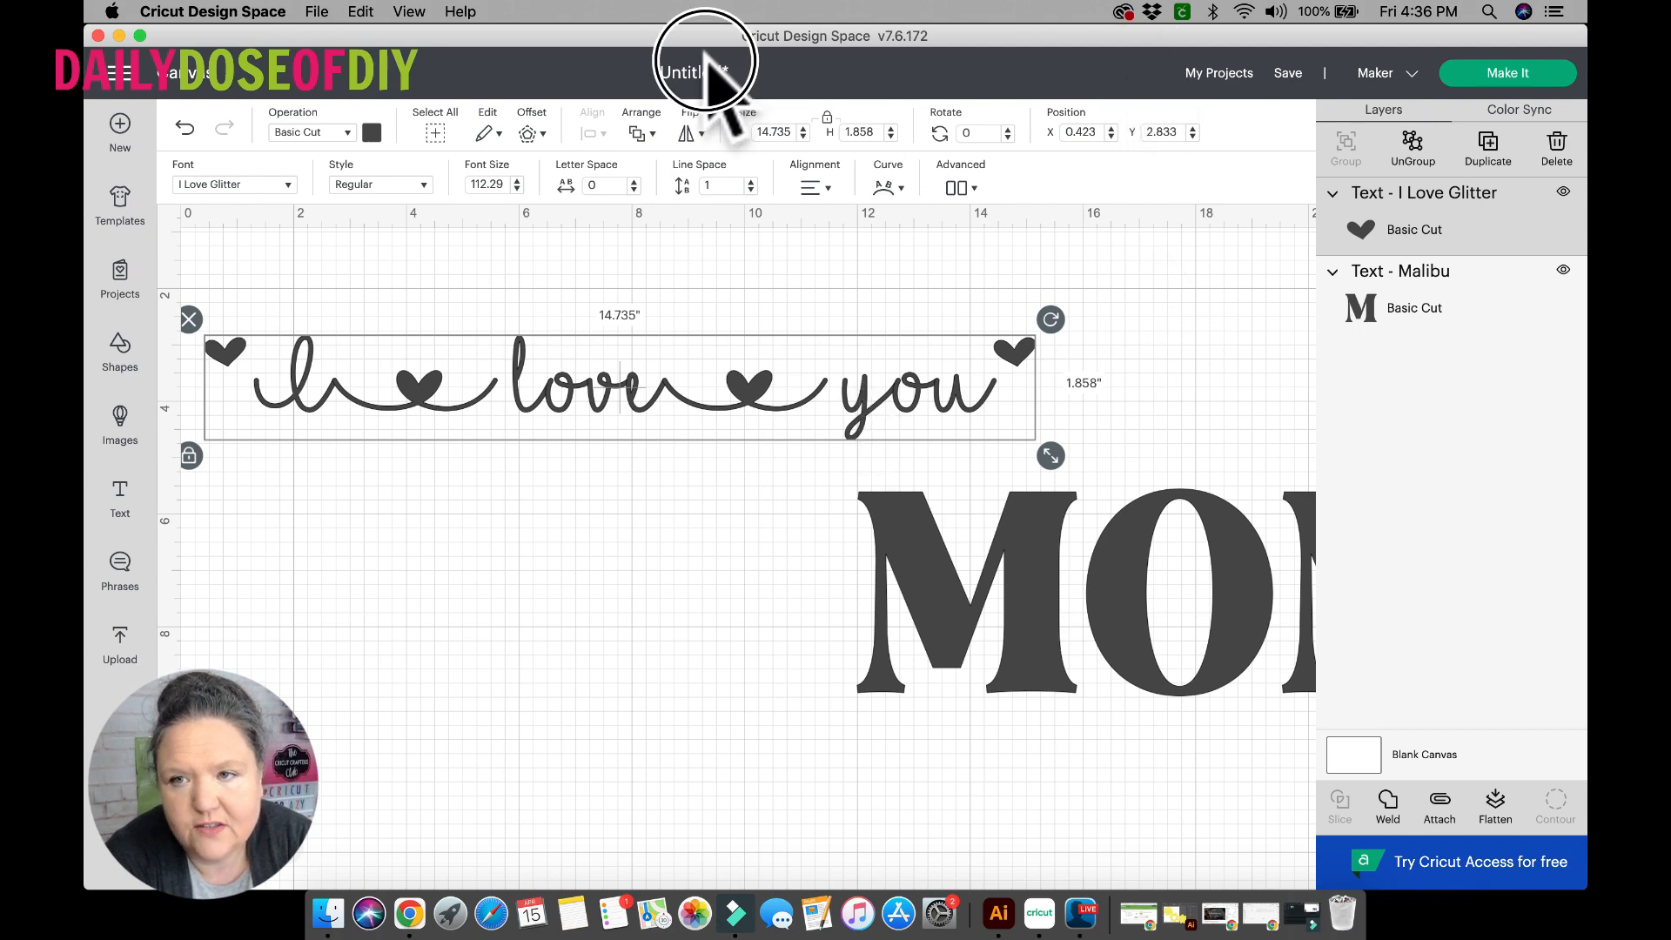
# Ungroup "I love you" into separate glyphs and select the letters of love and the second connector one by one to check them.
pyautogui.click(1412, 143)
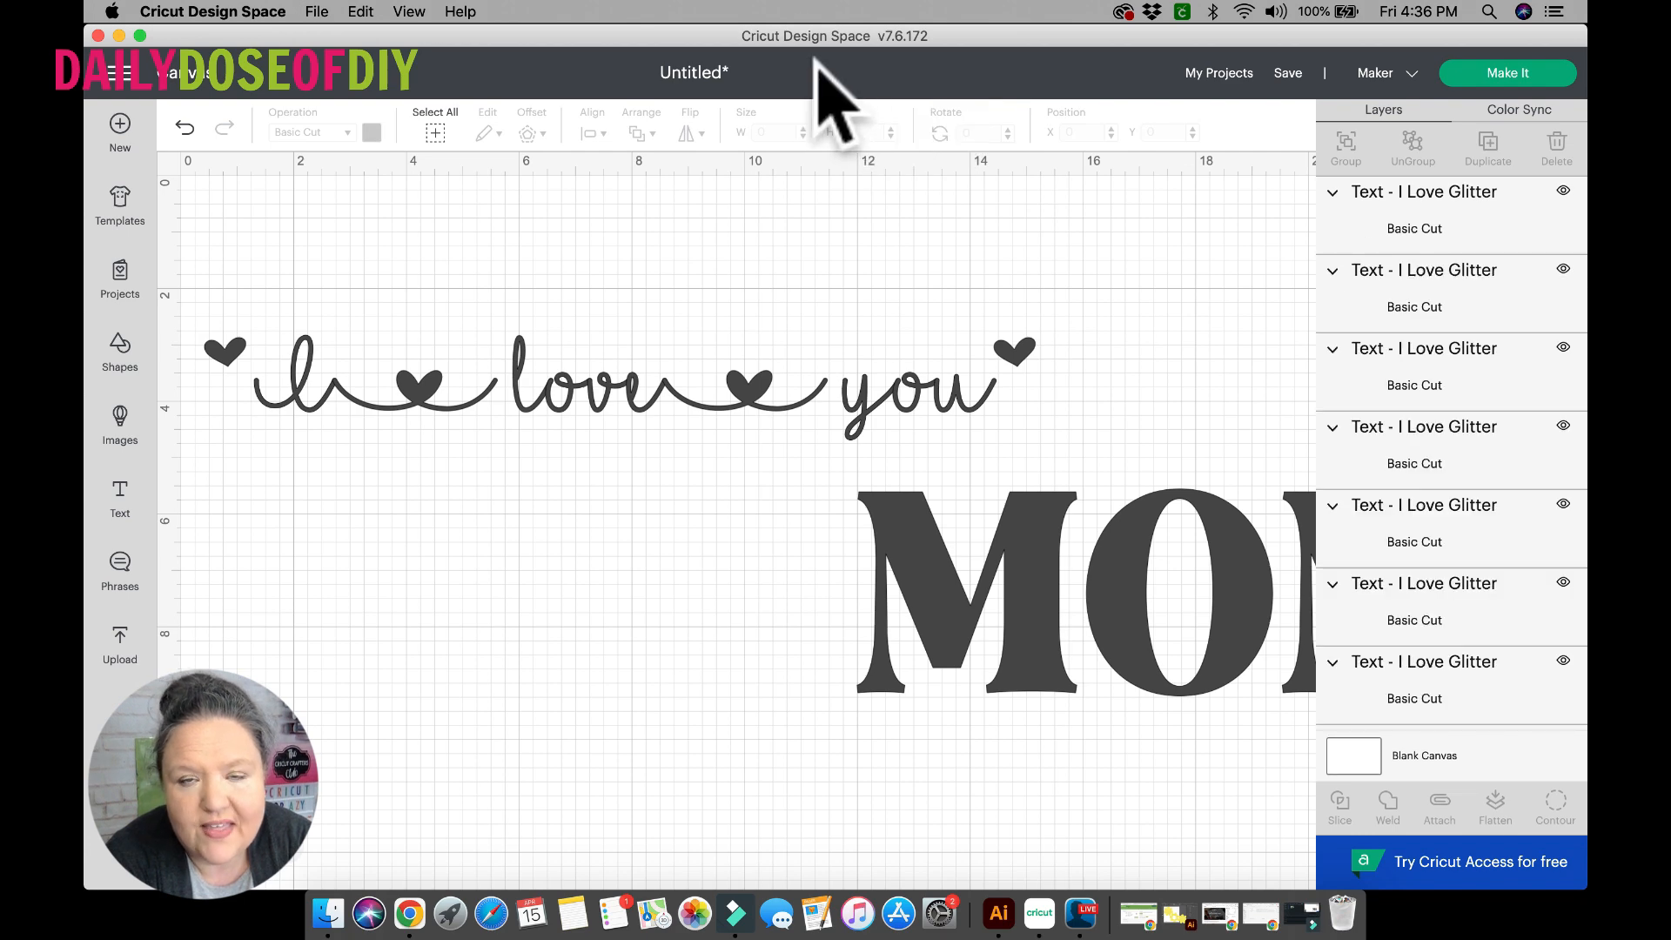
pyautogui.click(523, 392)
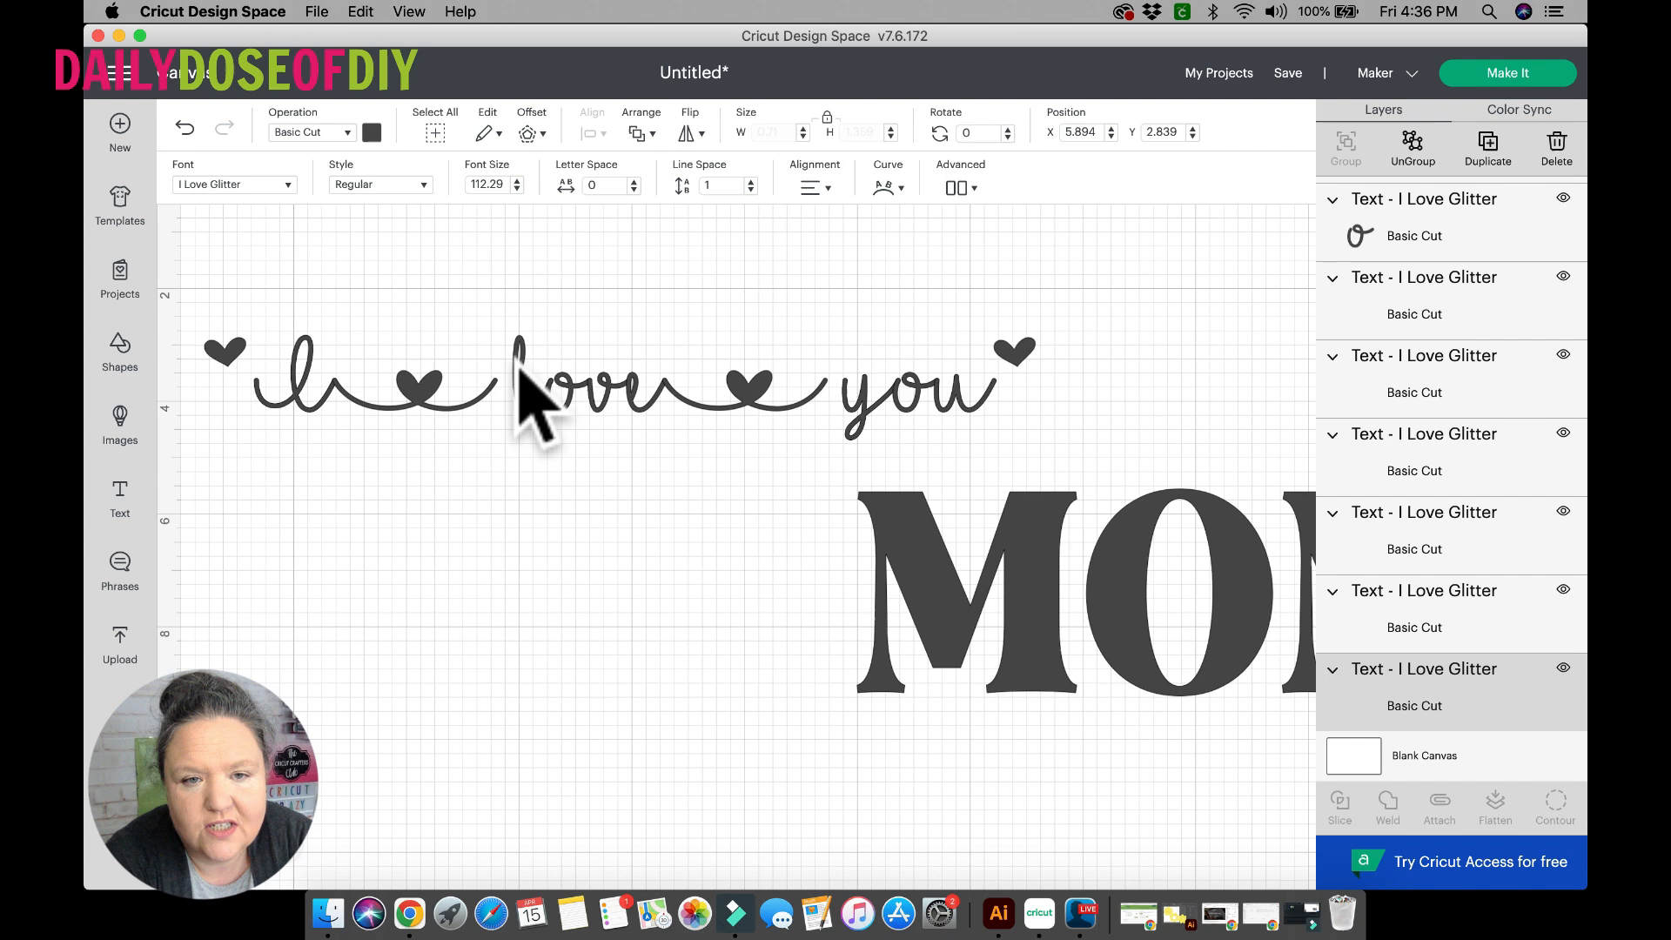
pyautogui.click(574, 400)
pyautogui.click(609, 398)
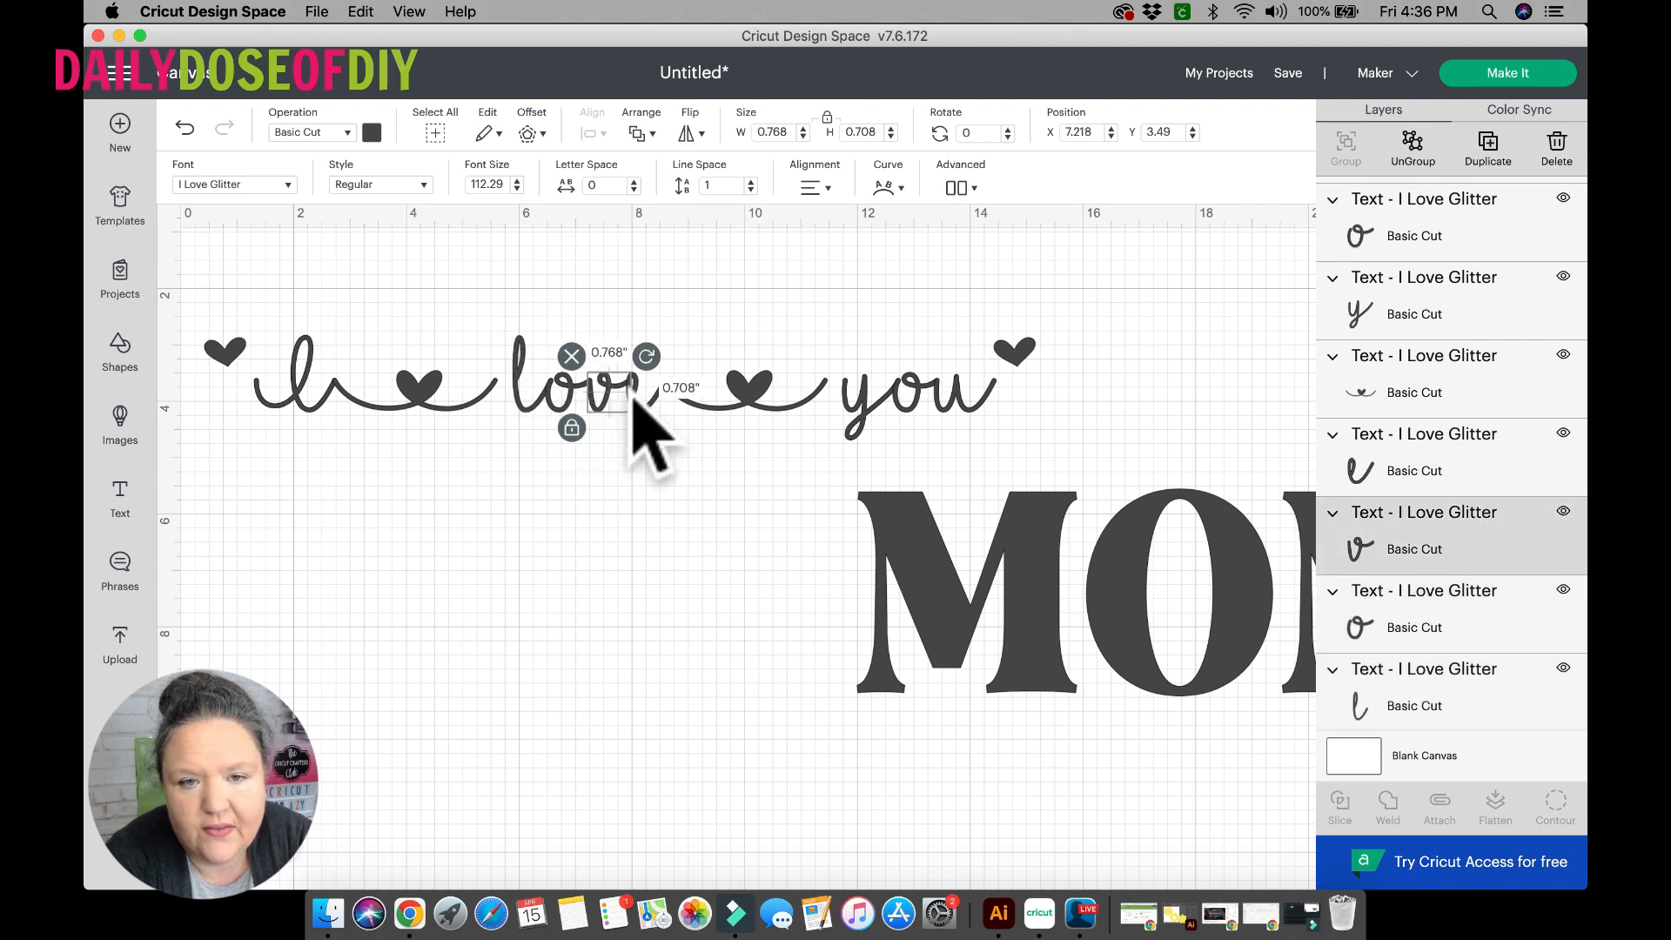
pyautogui.click(654, 398)
pyautogui.click(719, 406)
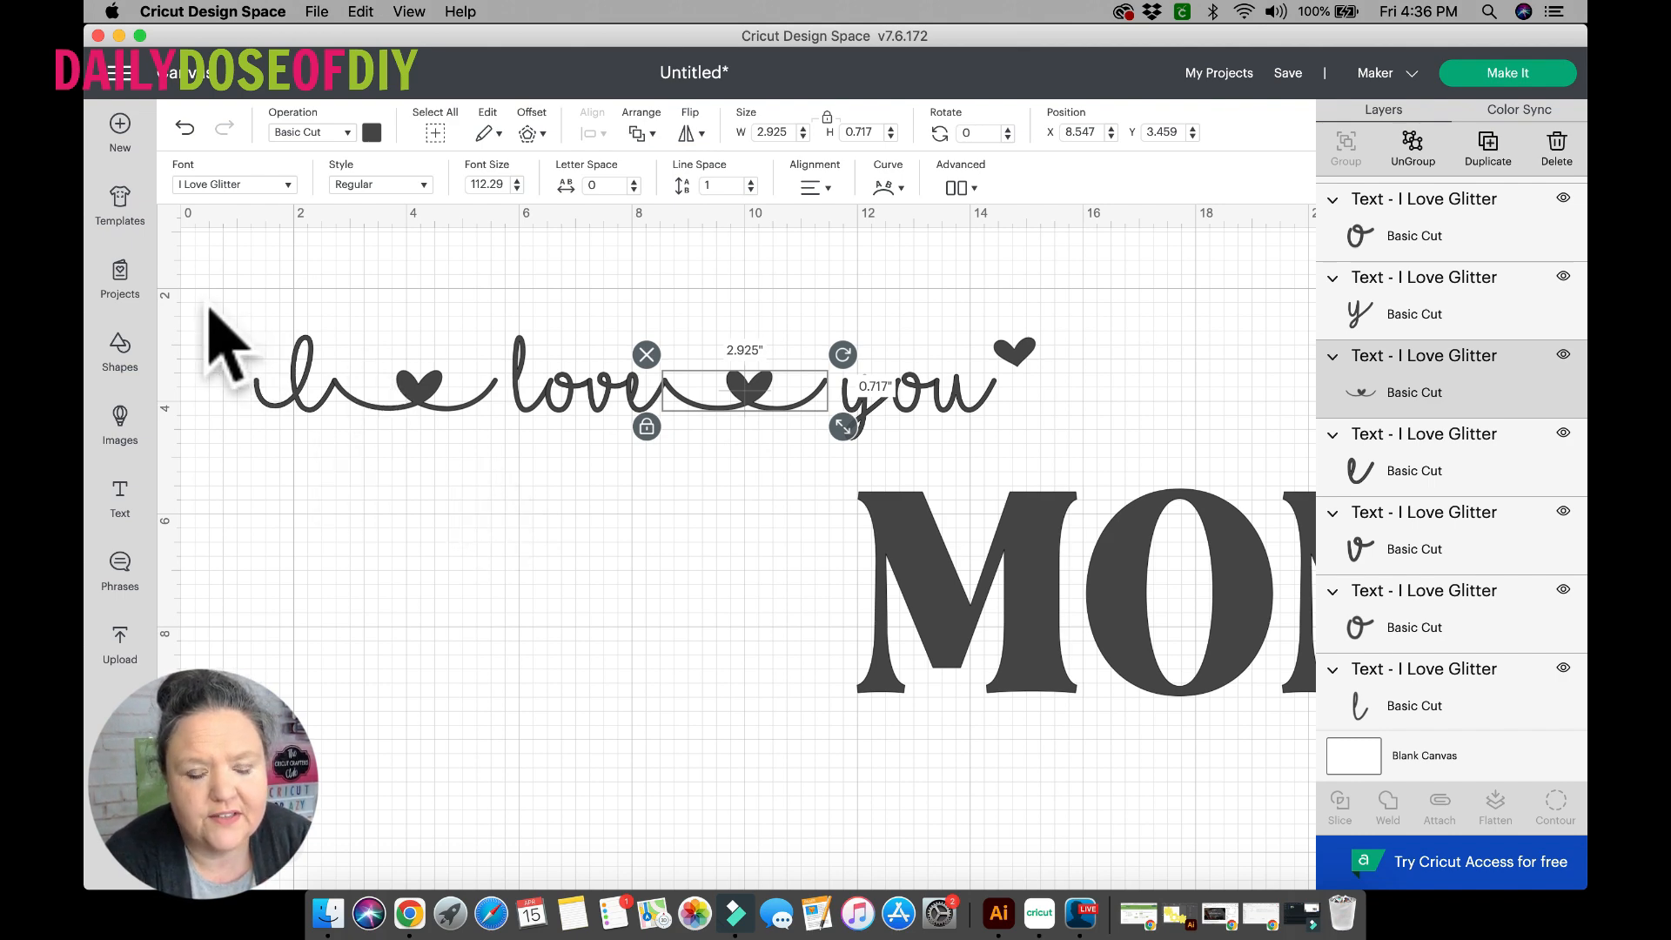
# Nudge the leading heart, the I and the first heart connector together to X 0.763 so the connector meets the l of love.
pyautogui.moveTo(205, 304); pyautogui.dragTo(462, 447)
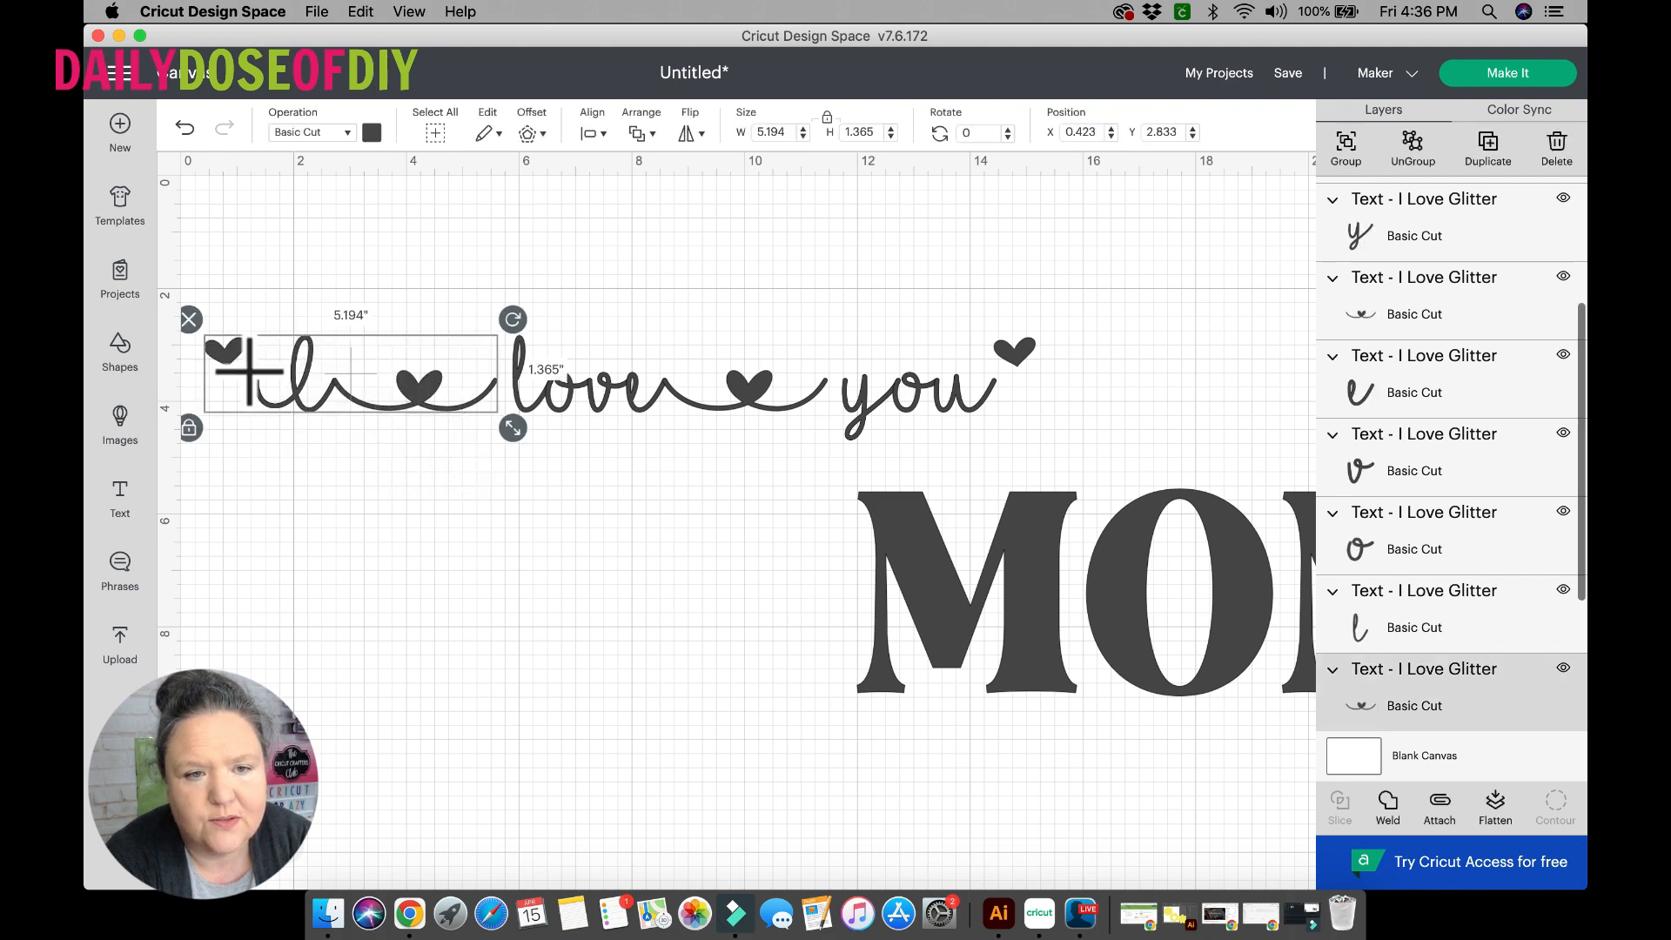
pyautogui.press('Right')
pyautogui.press('Right')
pyautogui.press('Right')
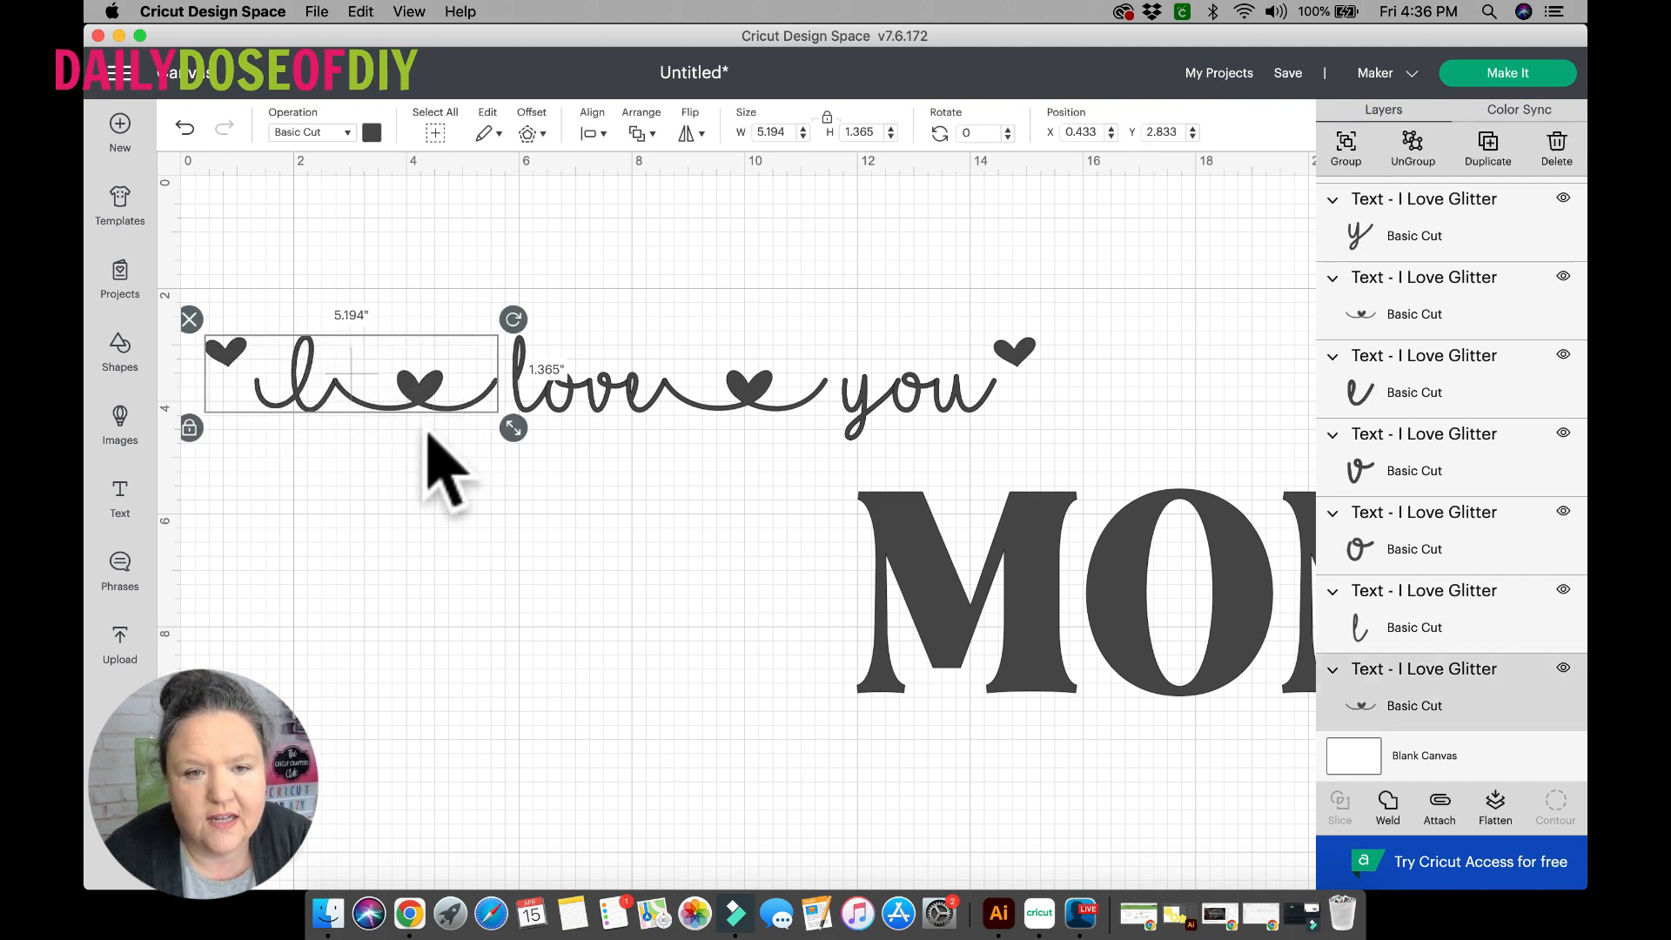
pyautogui.press('Right')
pyautogui.press('Right')
pyautogui.press('Right')
pyautogui.press('Right')
pyautogui.press('Right')
pyautogui.press('Right')
pyautogui.press('Right')
pyautogui.press('Right')
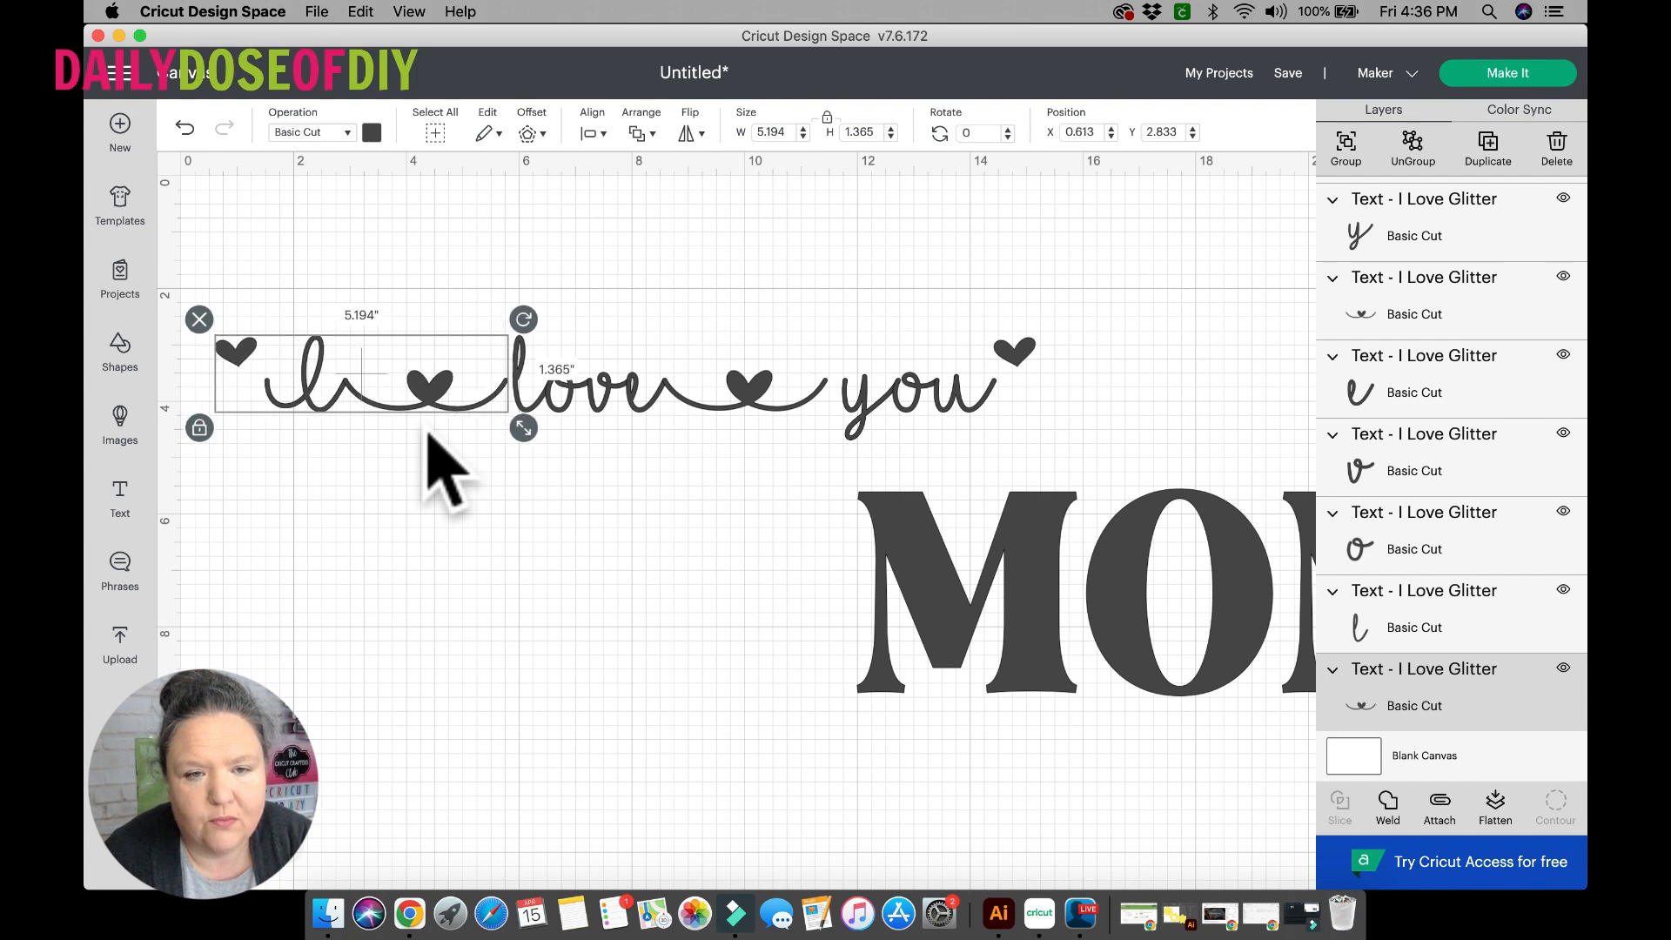
pyautogui.press('Right')
pyautogui.press('Right')
pyautogui.press('Right')
pyautogui.press('Right')
pyautogui.press('Right')
pyautogui.press('Right')
pyautogui.press('Right')
pyautogui.press('Right')
pyautogui.press('Right')
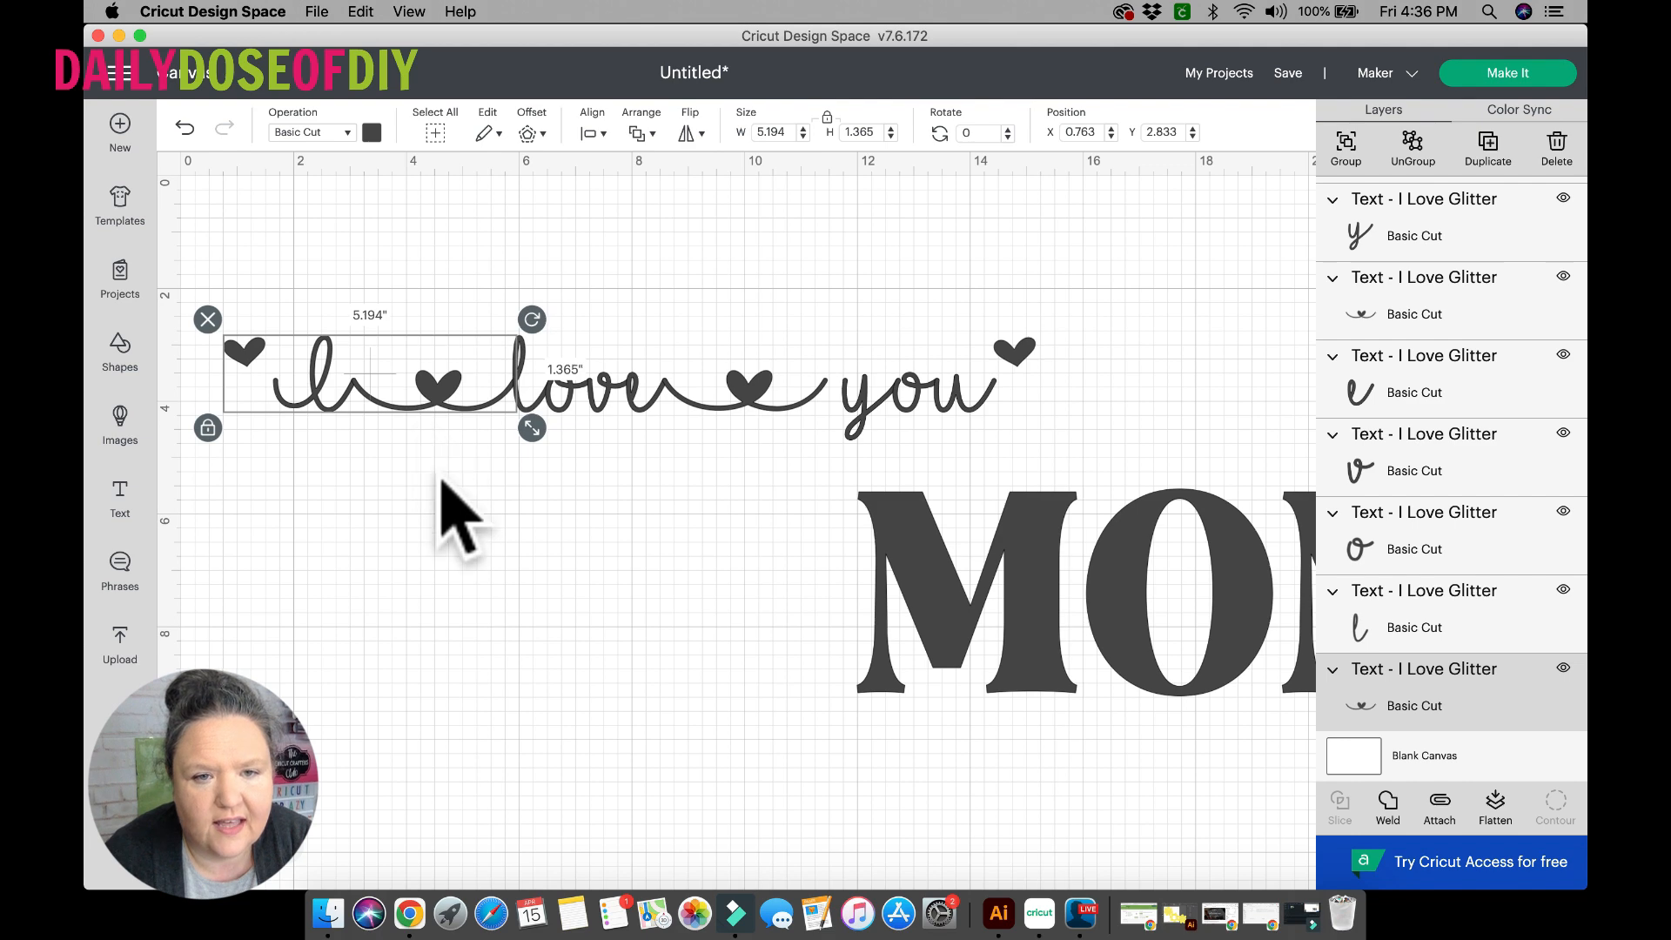
pyautogui.click(462, 526)
# Nudge you and its ending heart together to X 11.415 so the y meets the second connector, and move MOM farther down.
pyautogui.hscroll(5, 666, 527)
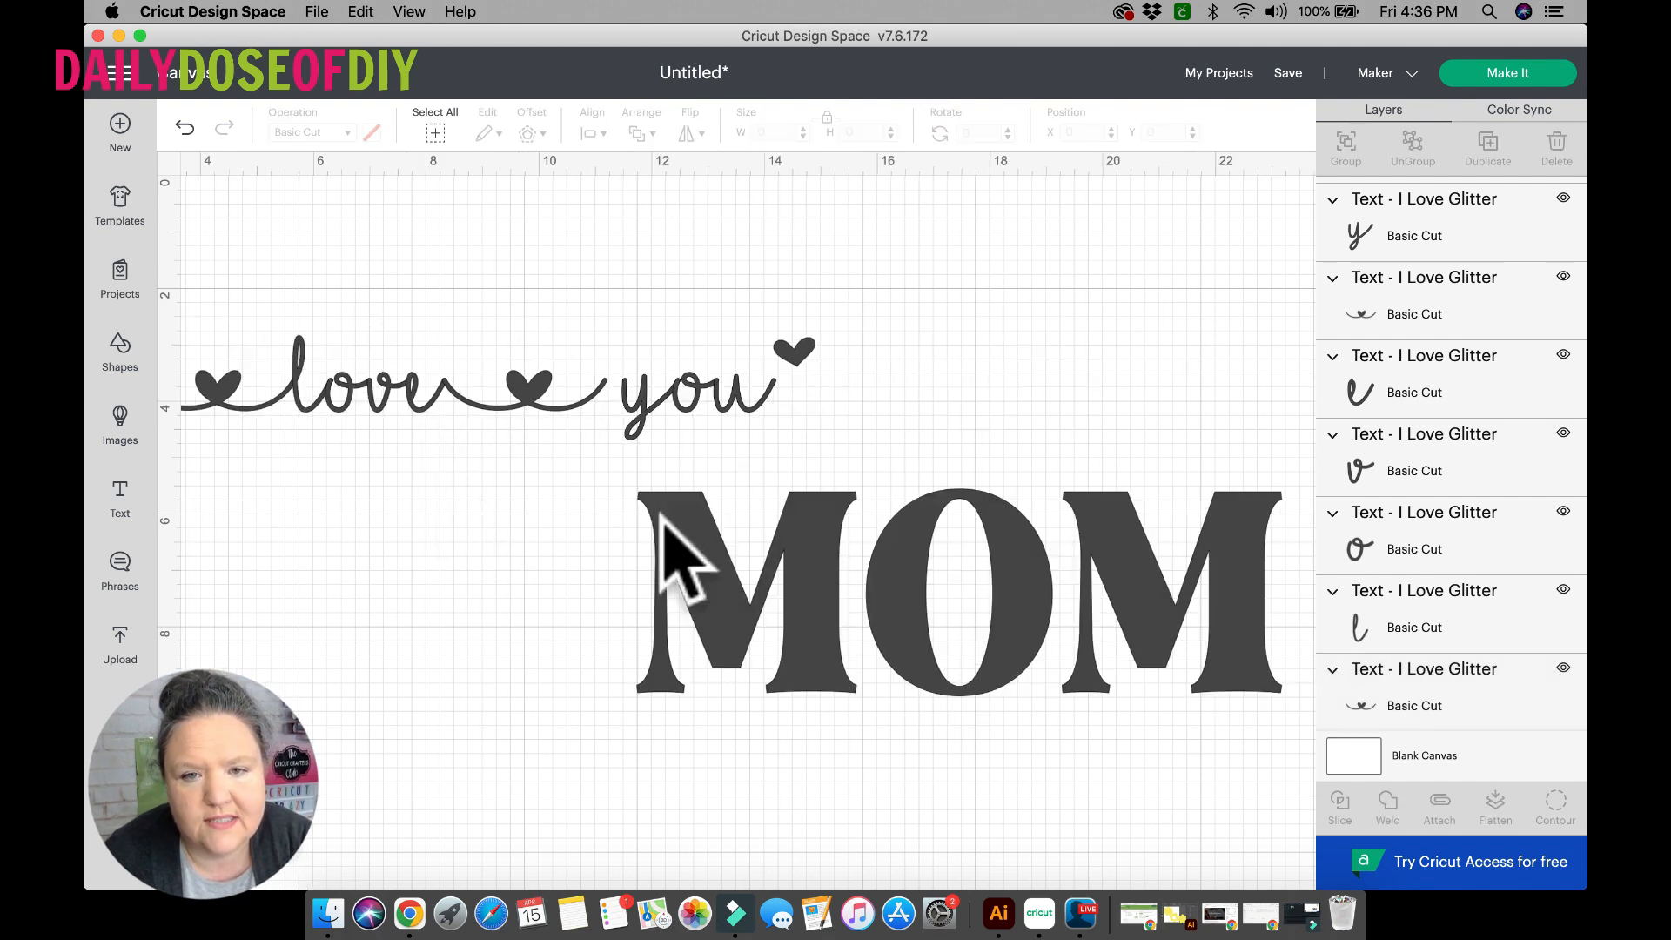
pyautogui.moveTo(657, 281); pyautogui.dragTo(817, 417)
pyautogui.press('Left')
pyautogui.press('Left')
pyautogui.press('Left')
pyautogui.press('Left')
pyautogui.press('Left')
pyautogui.press('Left')
pyautogui.press('Left')
pyautogui.press('Left')
pyautogui.press('Left')
pyautogui.press('Left')
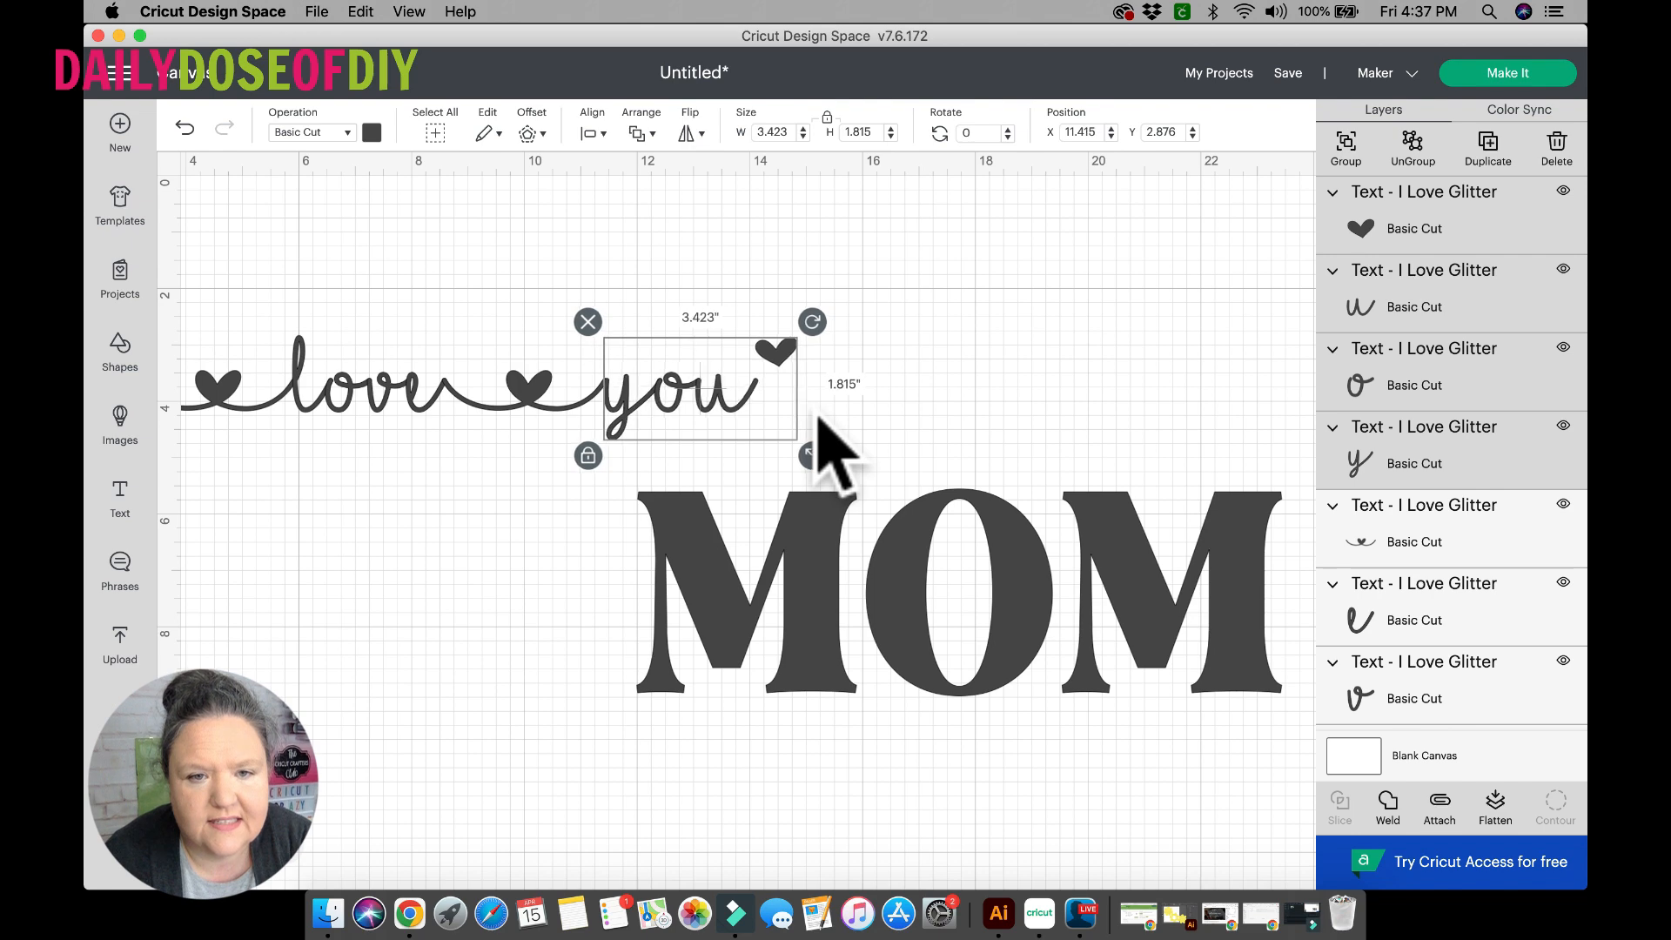
pyautogui.click(630, 300)
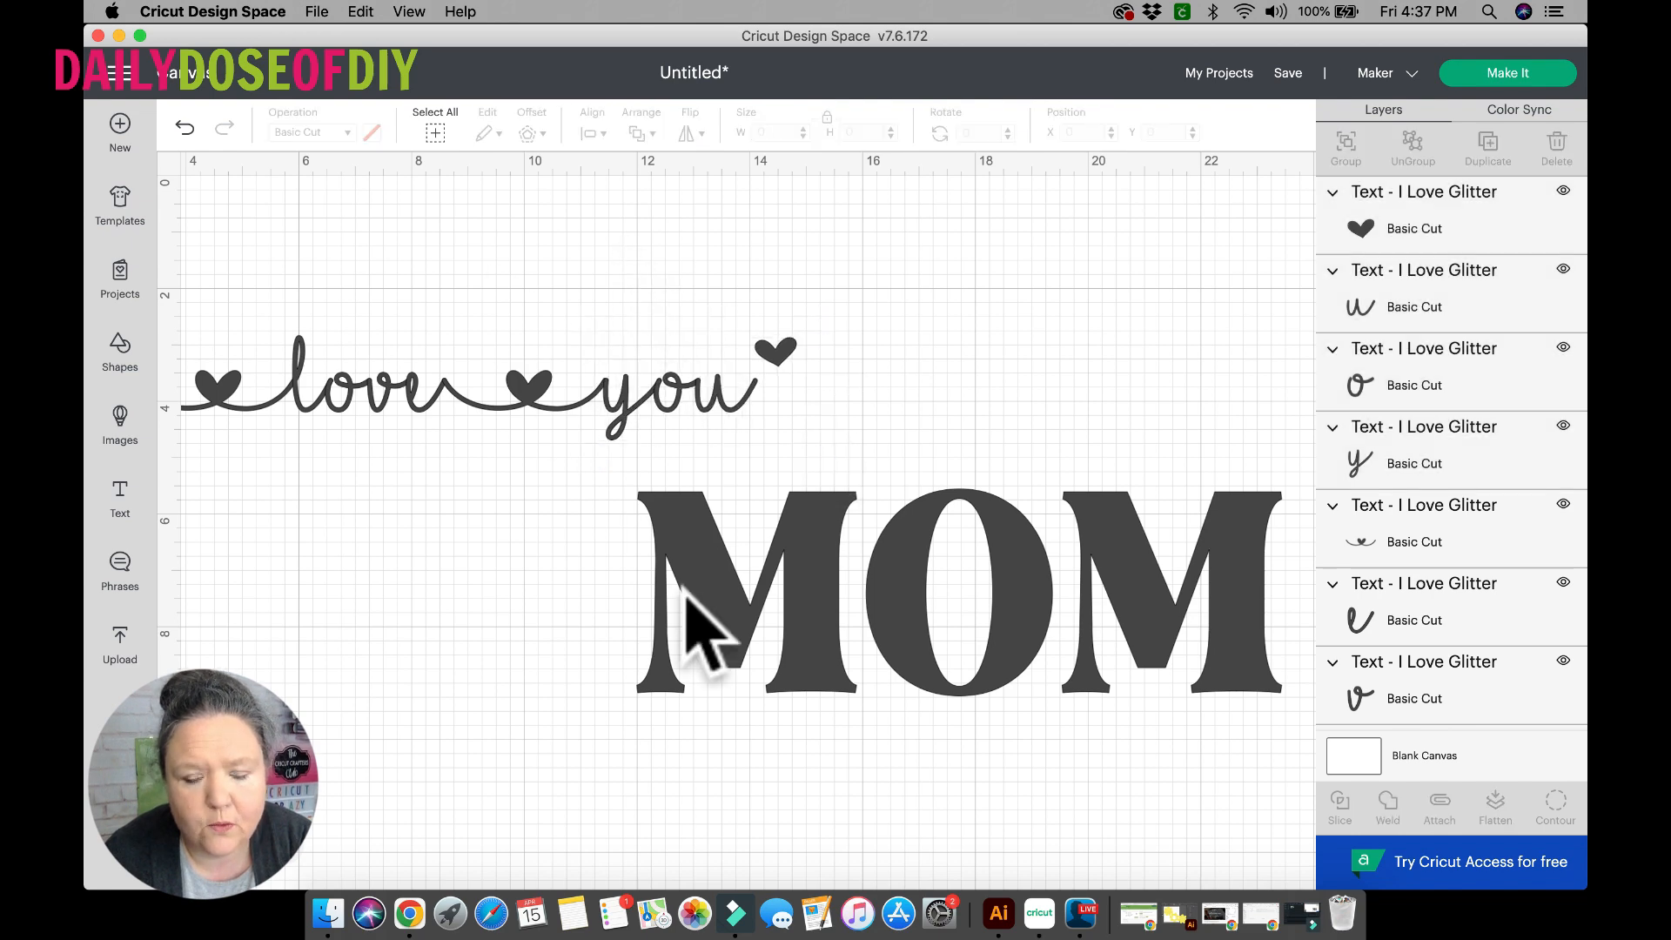
pyautogui.moveTo(702, 623); pyautogui.dragTo(733, 709)
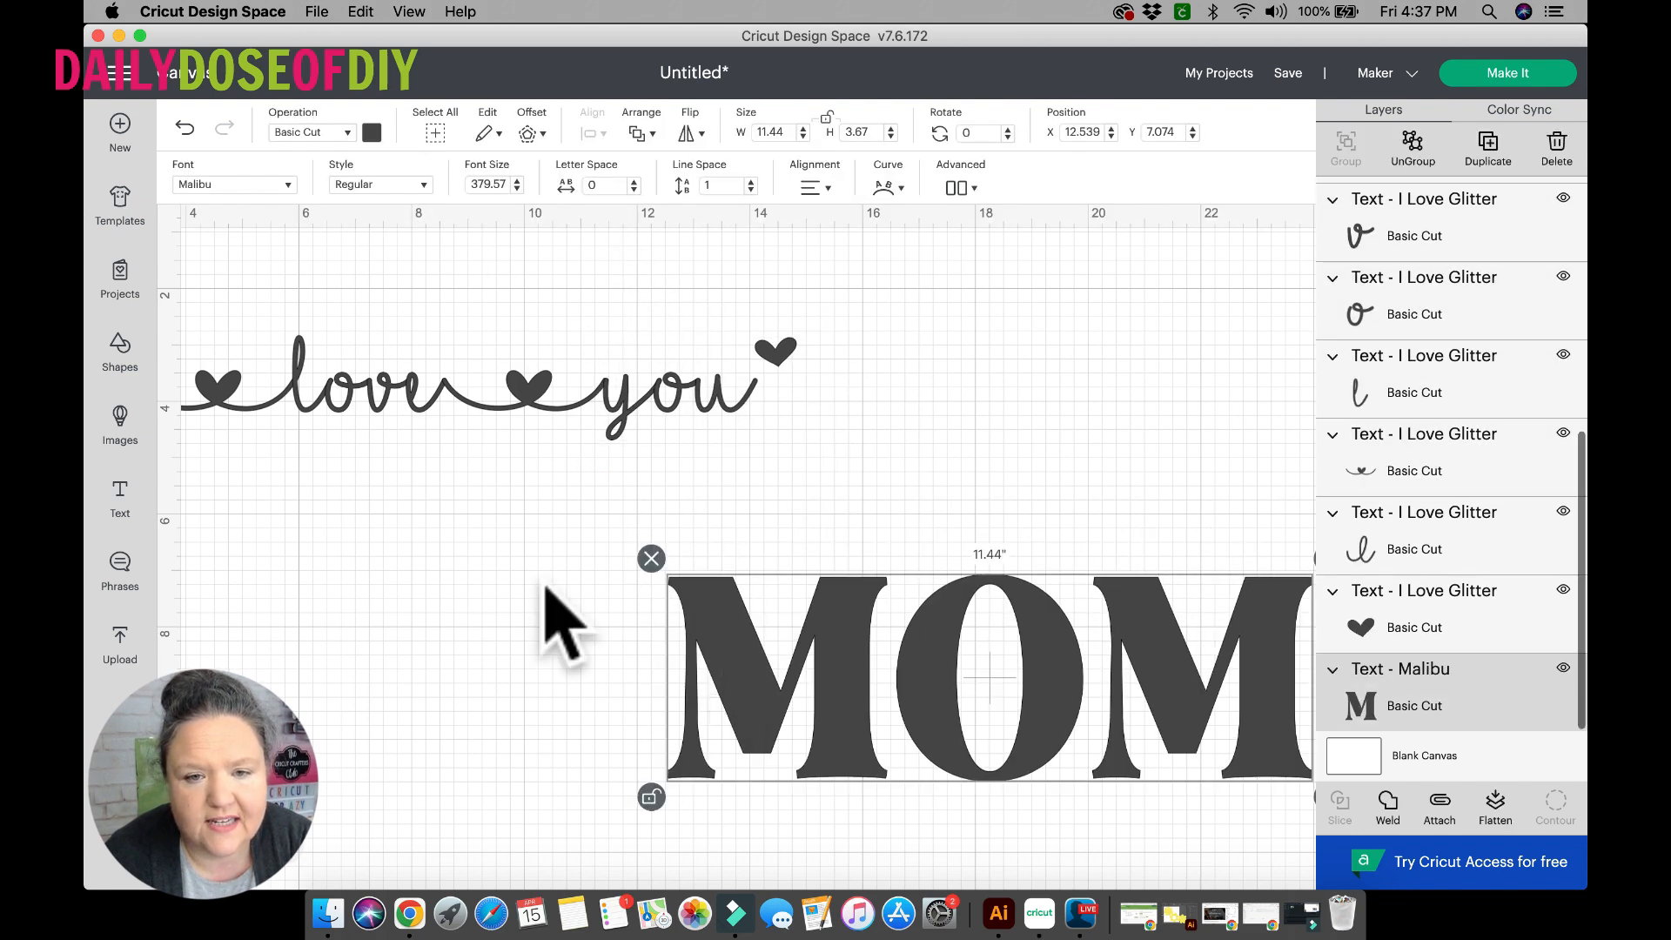
# Try welding all glyphs of the "I love you" phrase into one shape, and undo that weld.
pyautogui.hscroll(-3, 366, 557)
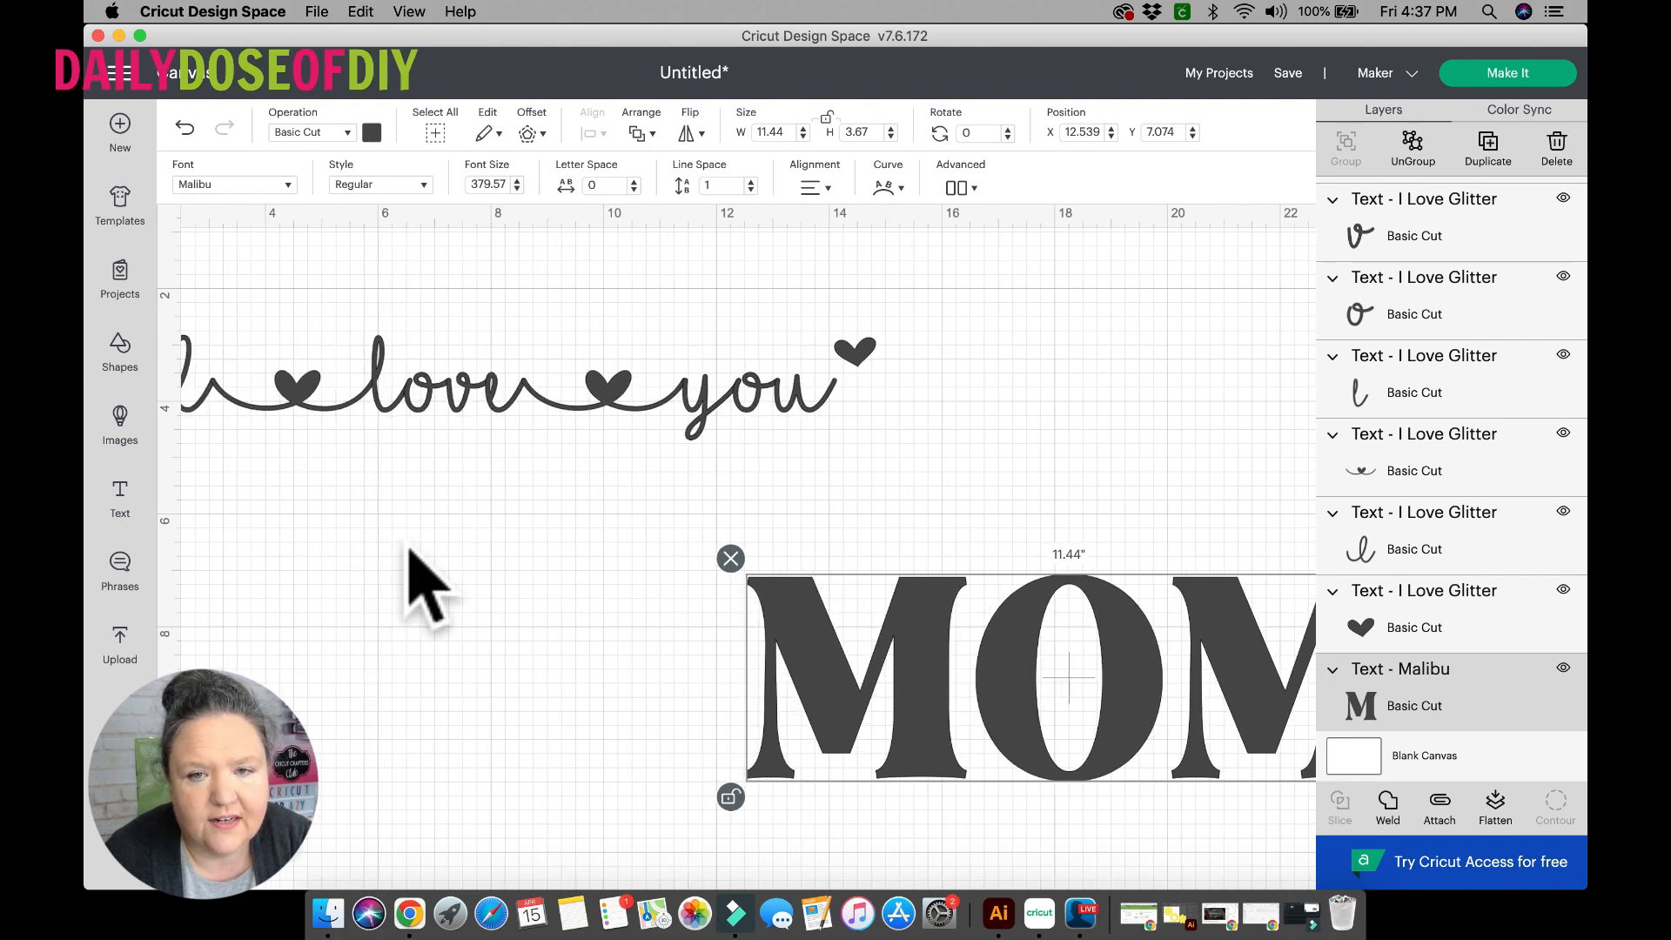
pyautogui.click(822, 418)
pyautogui.click(822, 403)
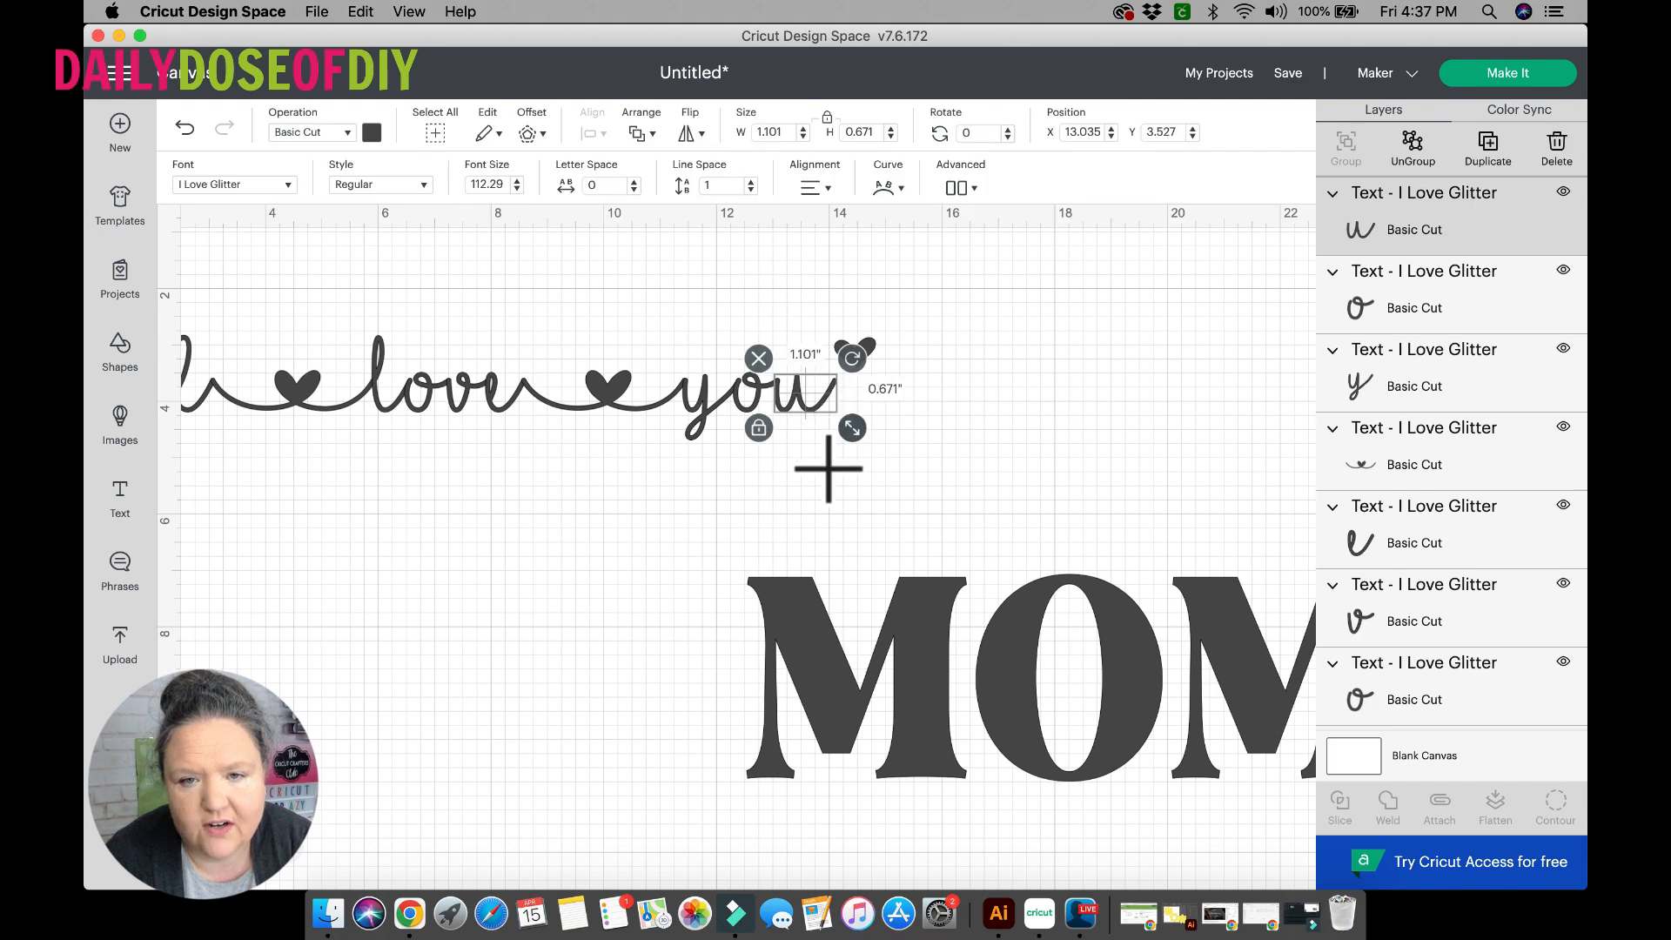
pyautogui.click(828, 468)
pyautogui.moveTo(864, 357); pyautogui.dragTo(115, 318)
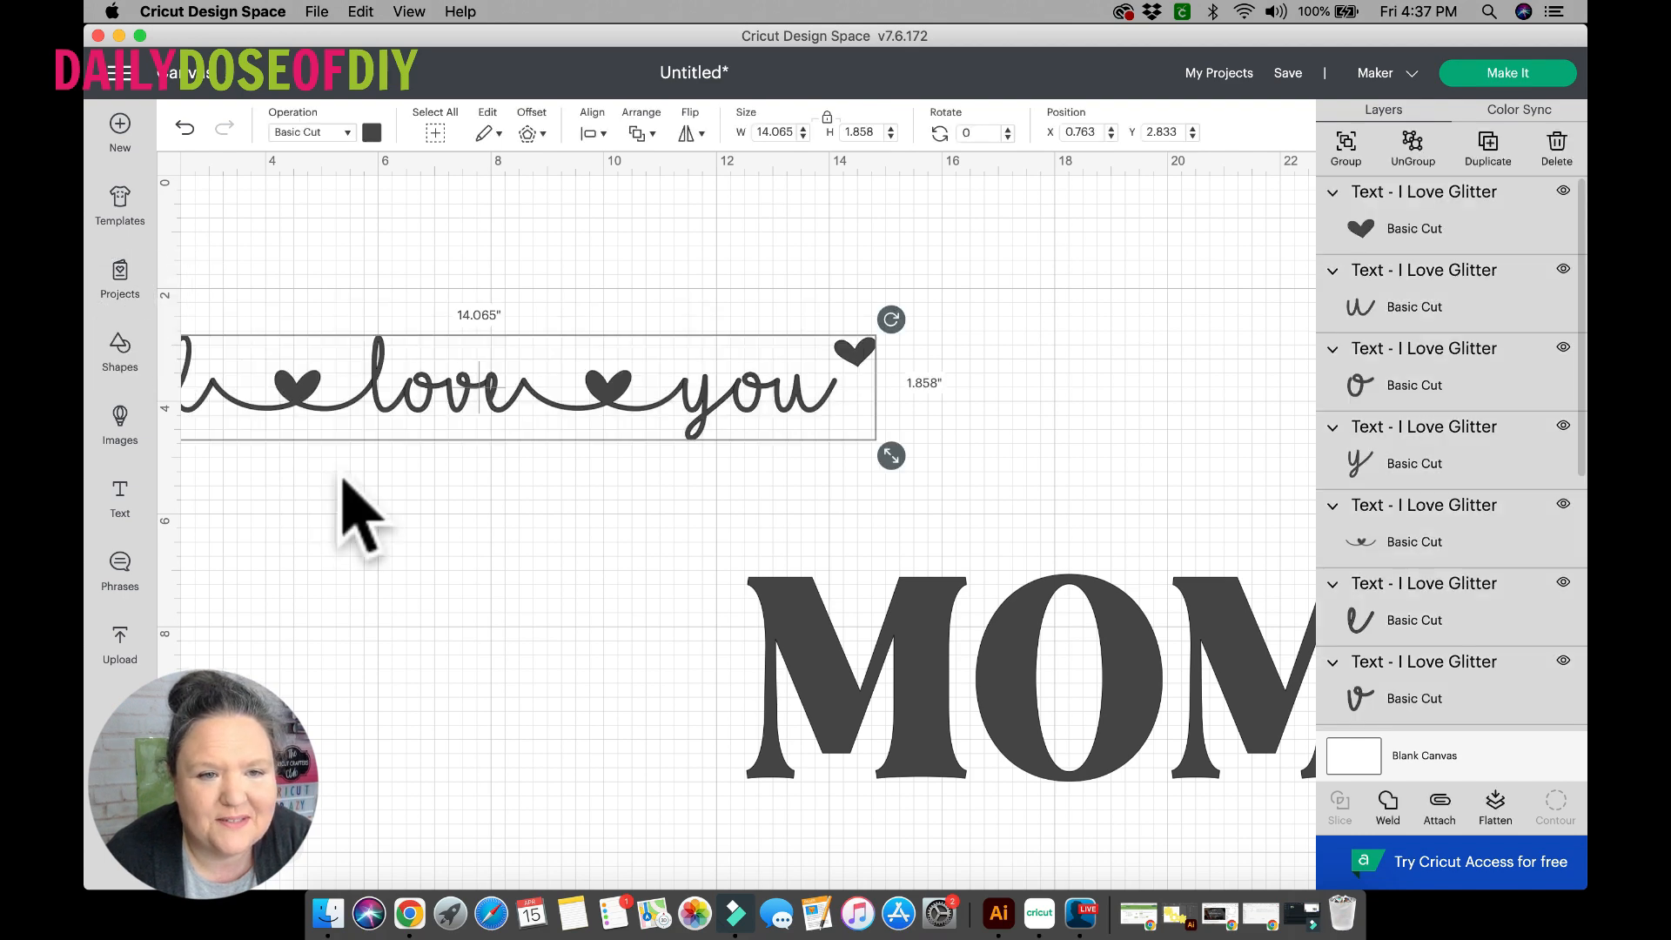
pyautogui.hscroll(-3, 361, 514)
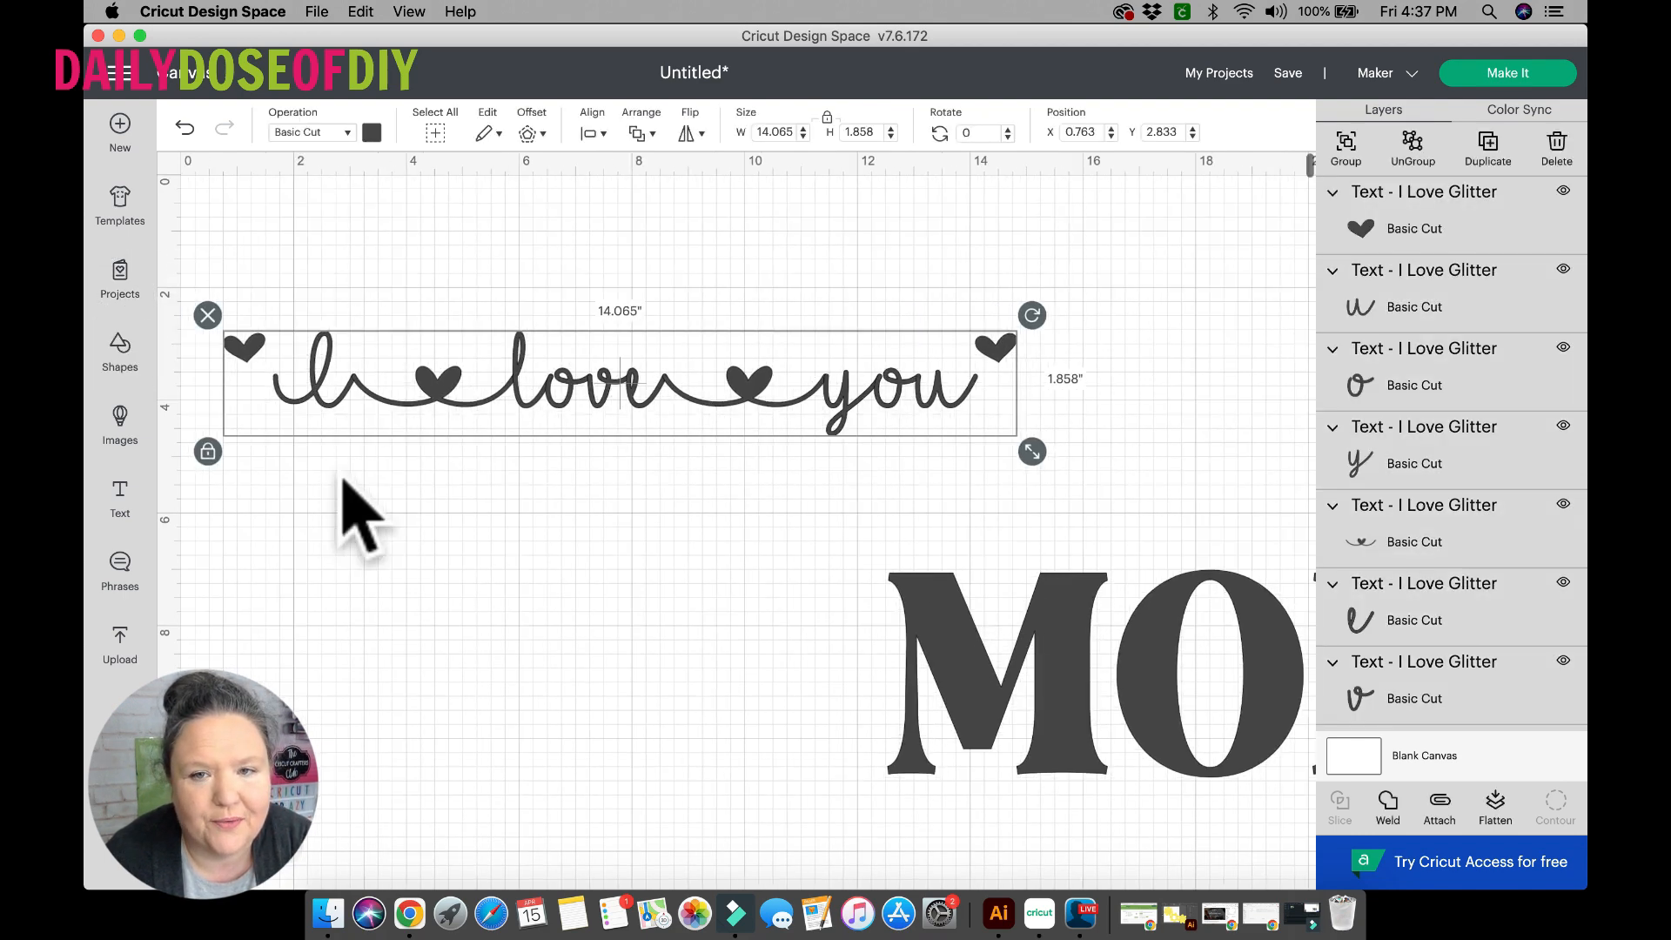
pyautogui.hscroll(2, 361, 513)
pyautogui.hscroll(-1, 344, 480)
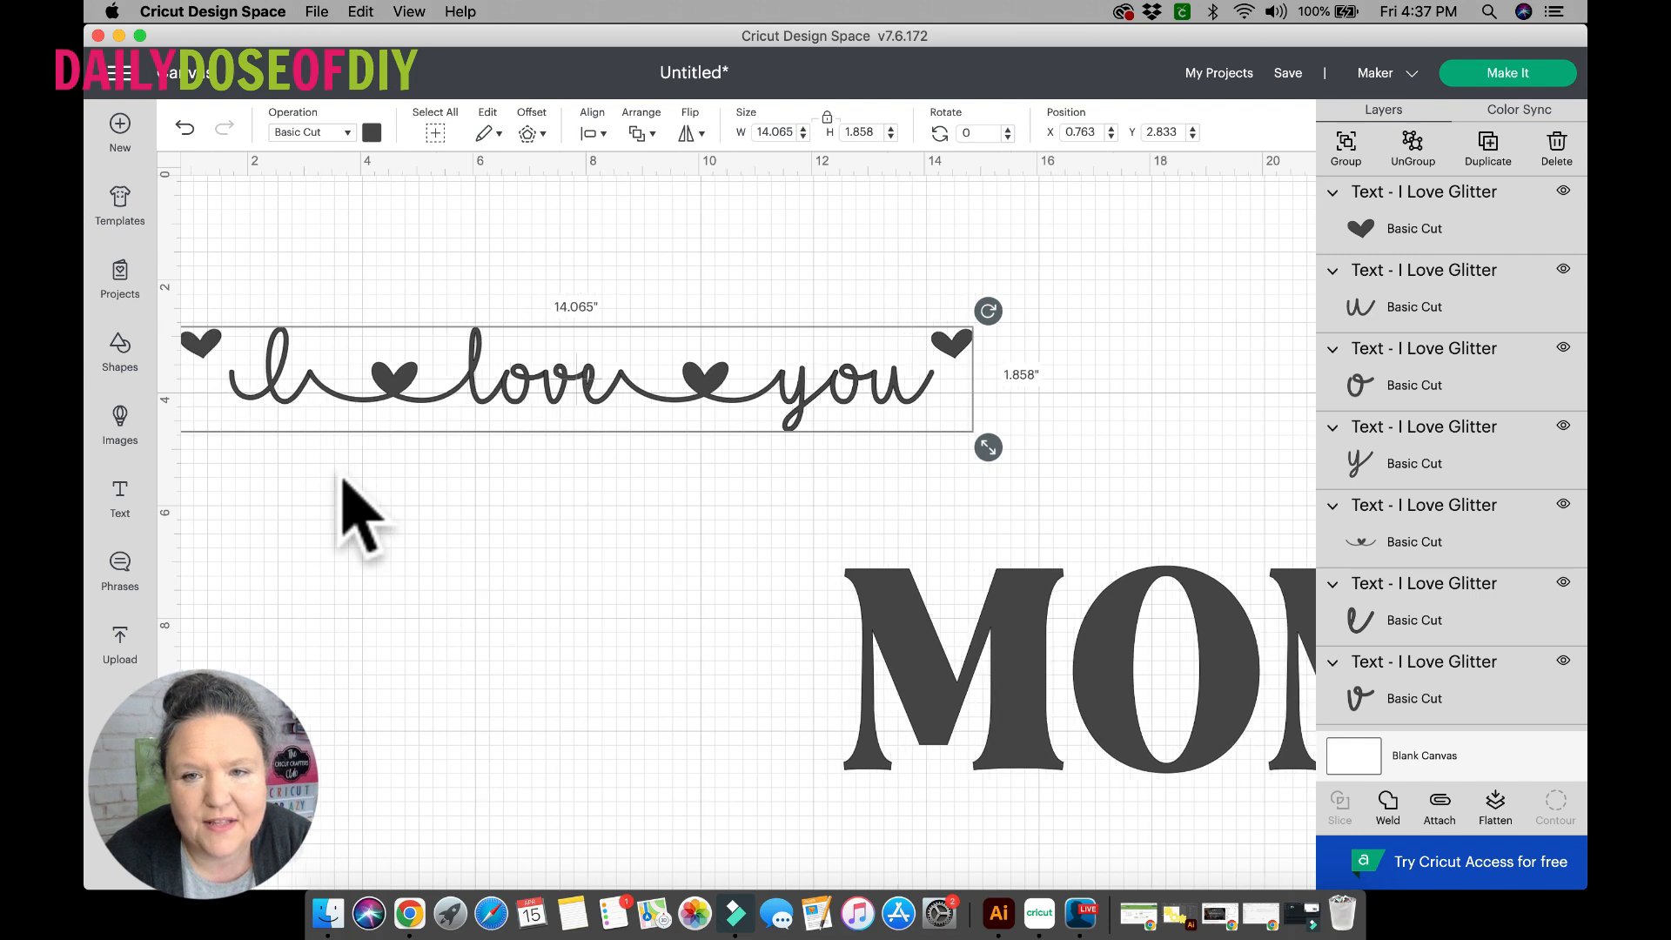
pyautogui.hscroll(-1, 361, 513)
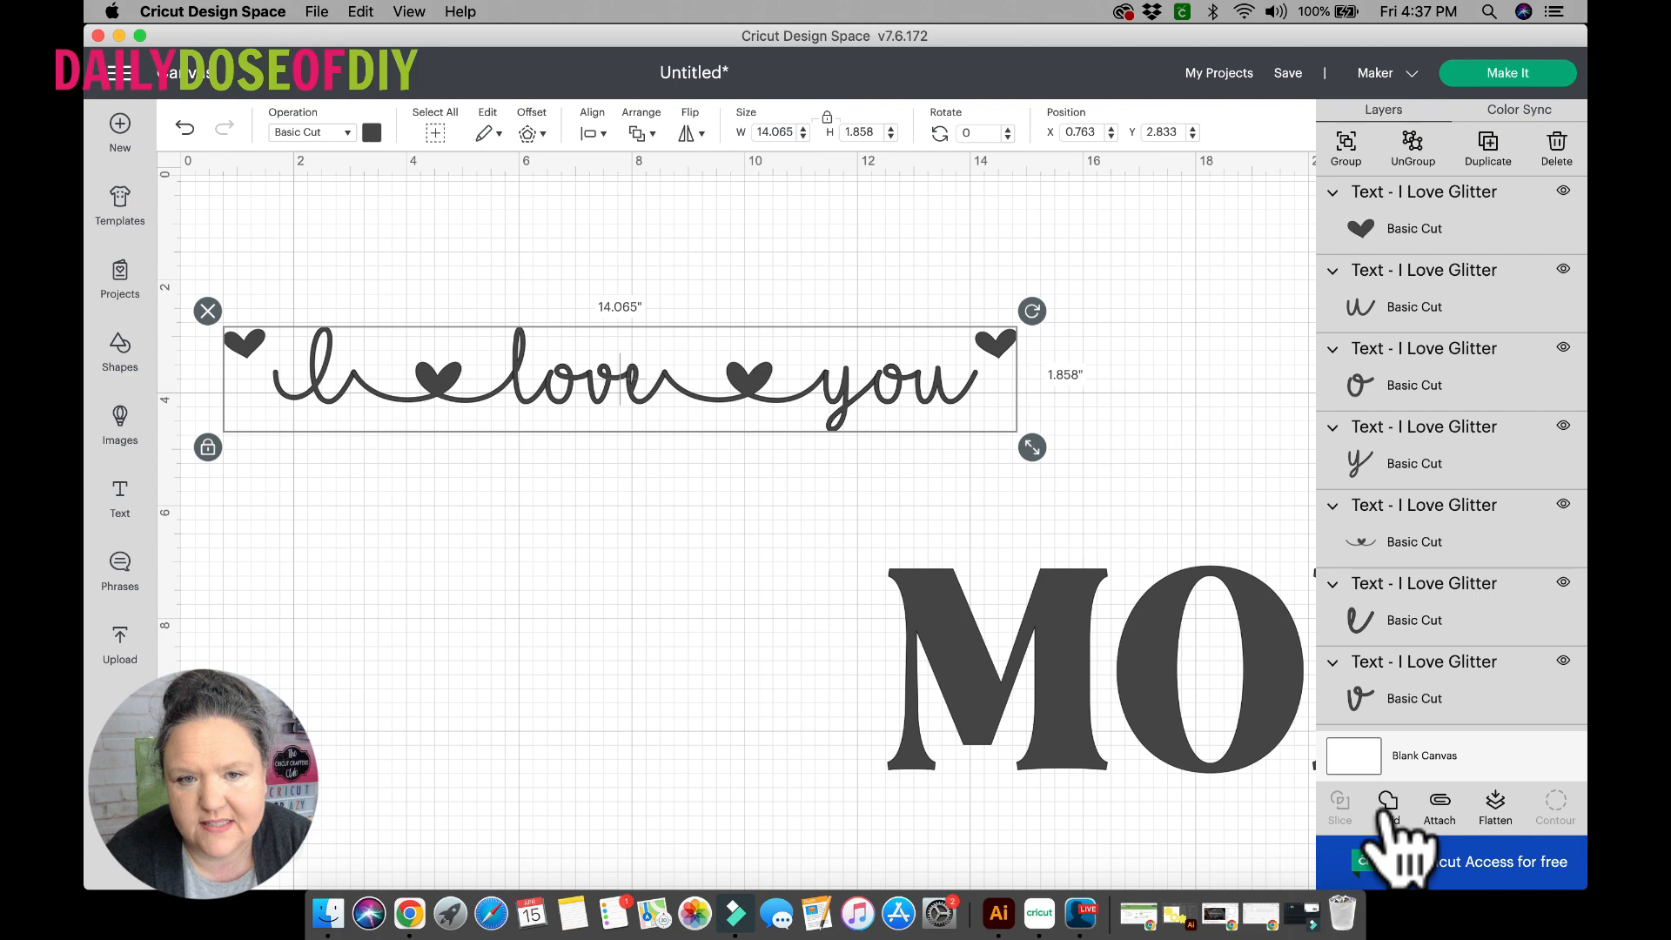
pyautogui.click(1295, 763)
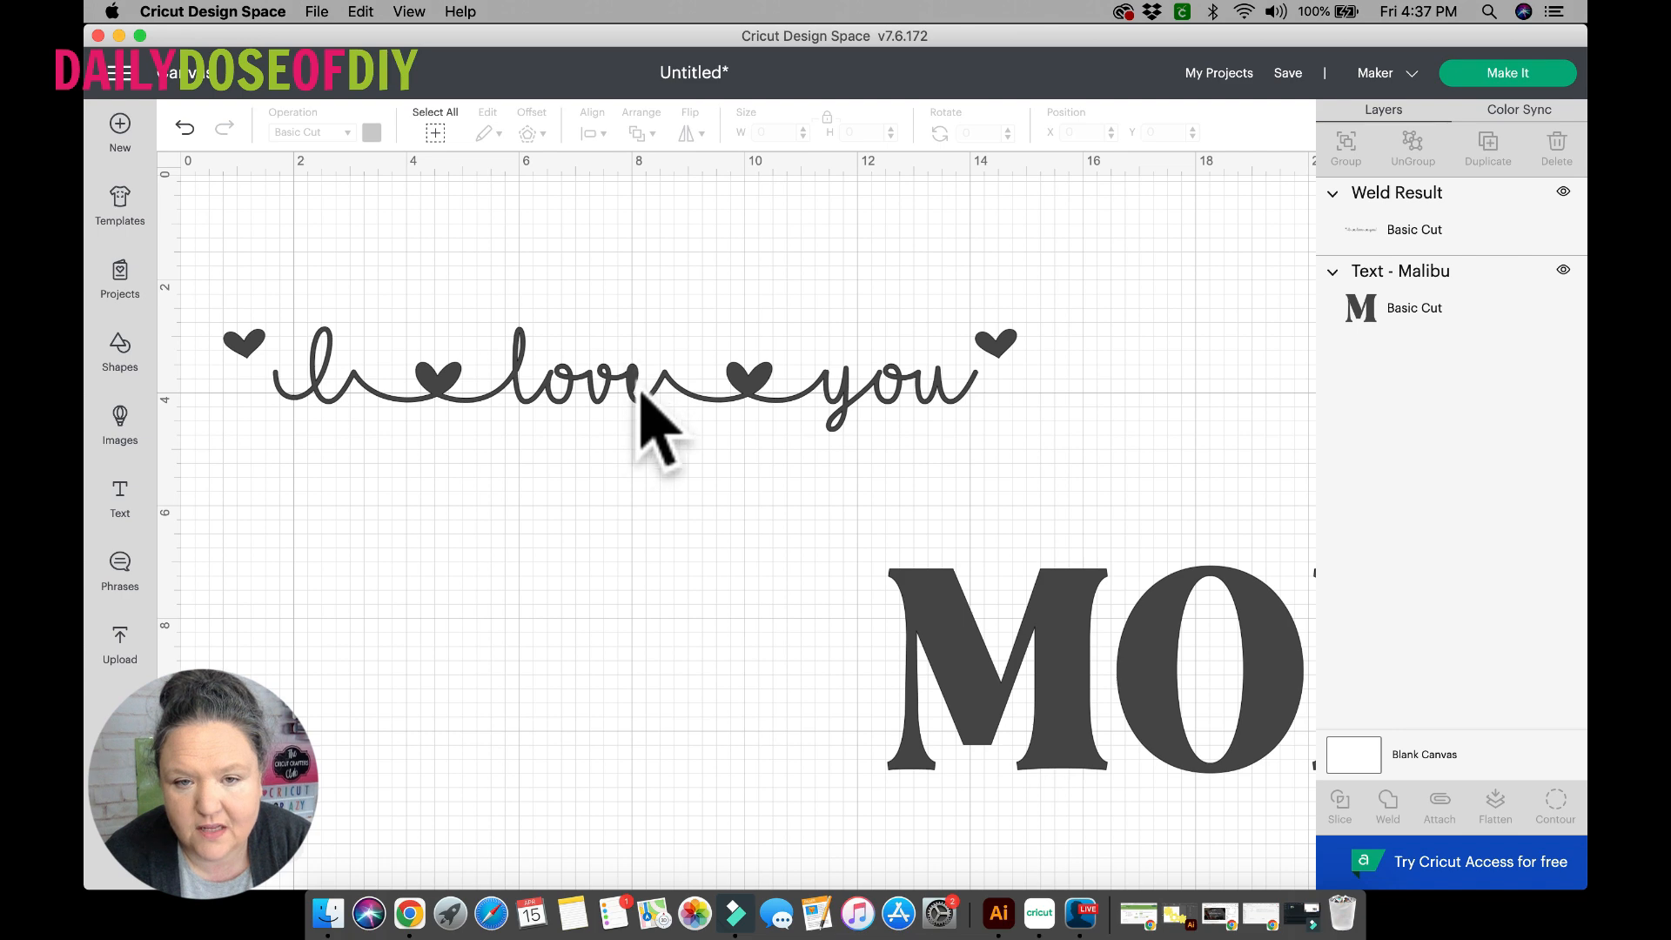
pyautogui.click(183, 128)
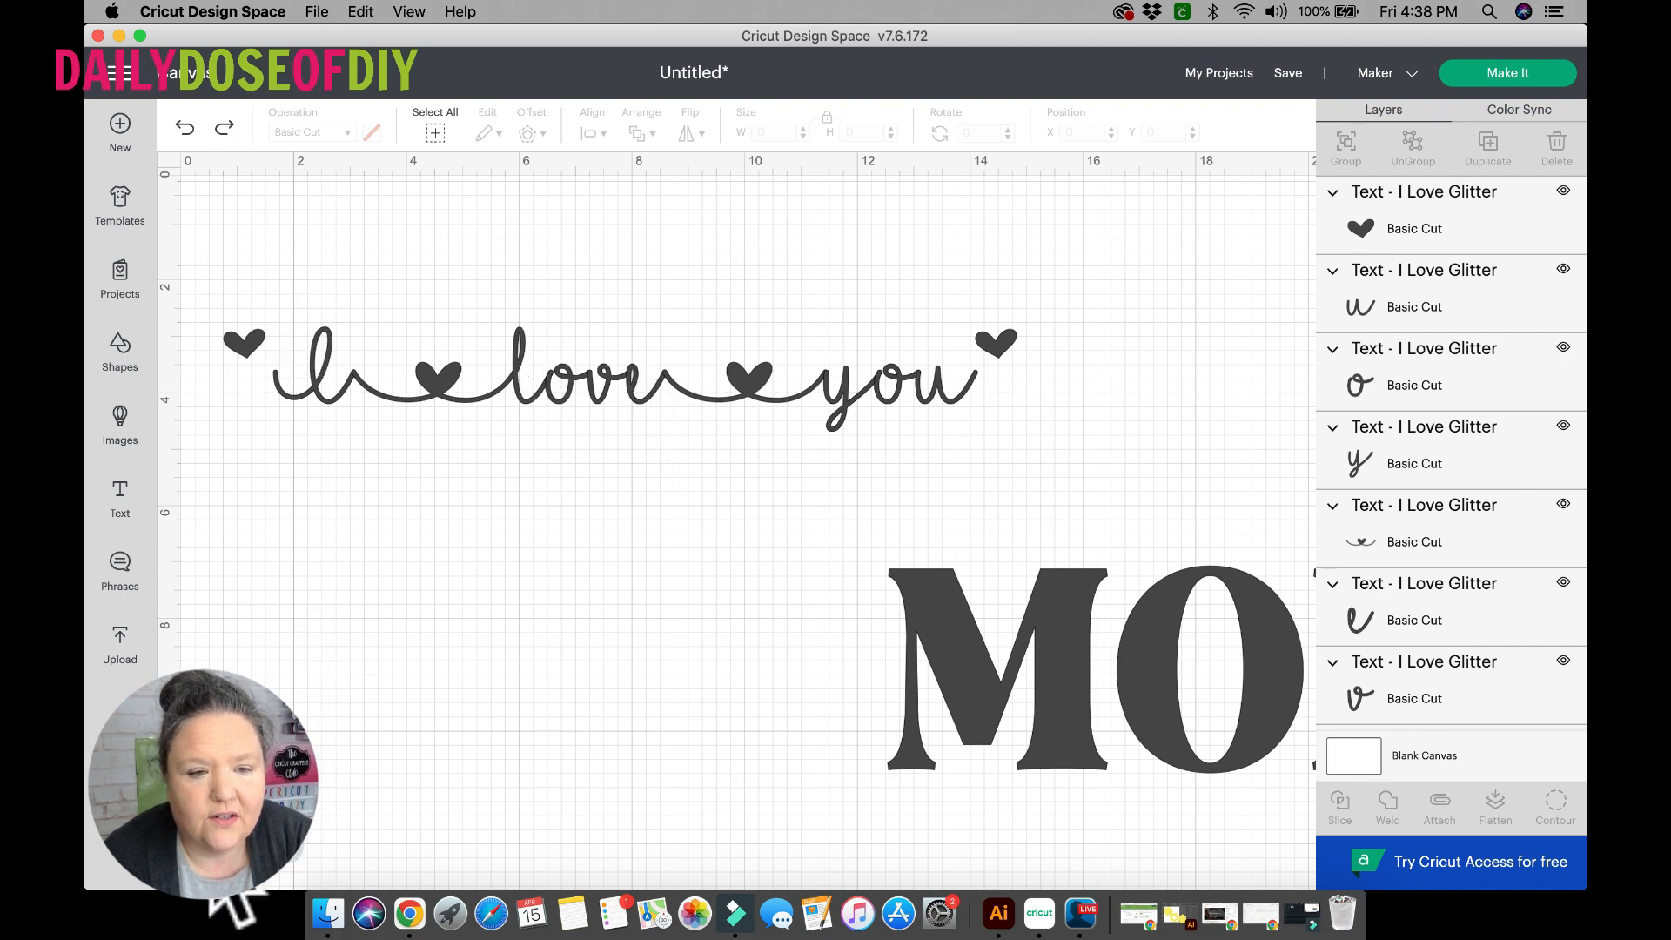
# Move MOM to about X 17.37, Y 12.46 and enlarge all the phrase's glyphs together to about 103.2 inches wide.
pyautogui.click(209, 842)
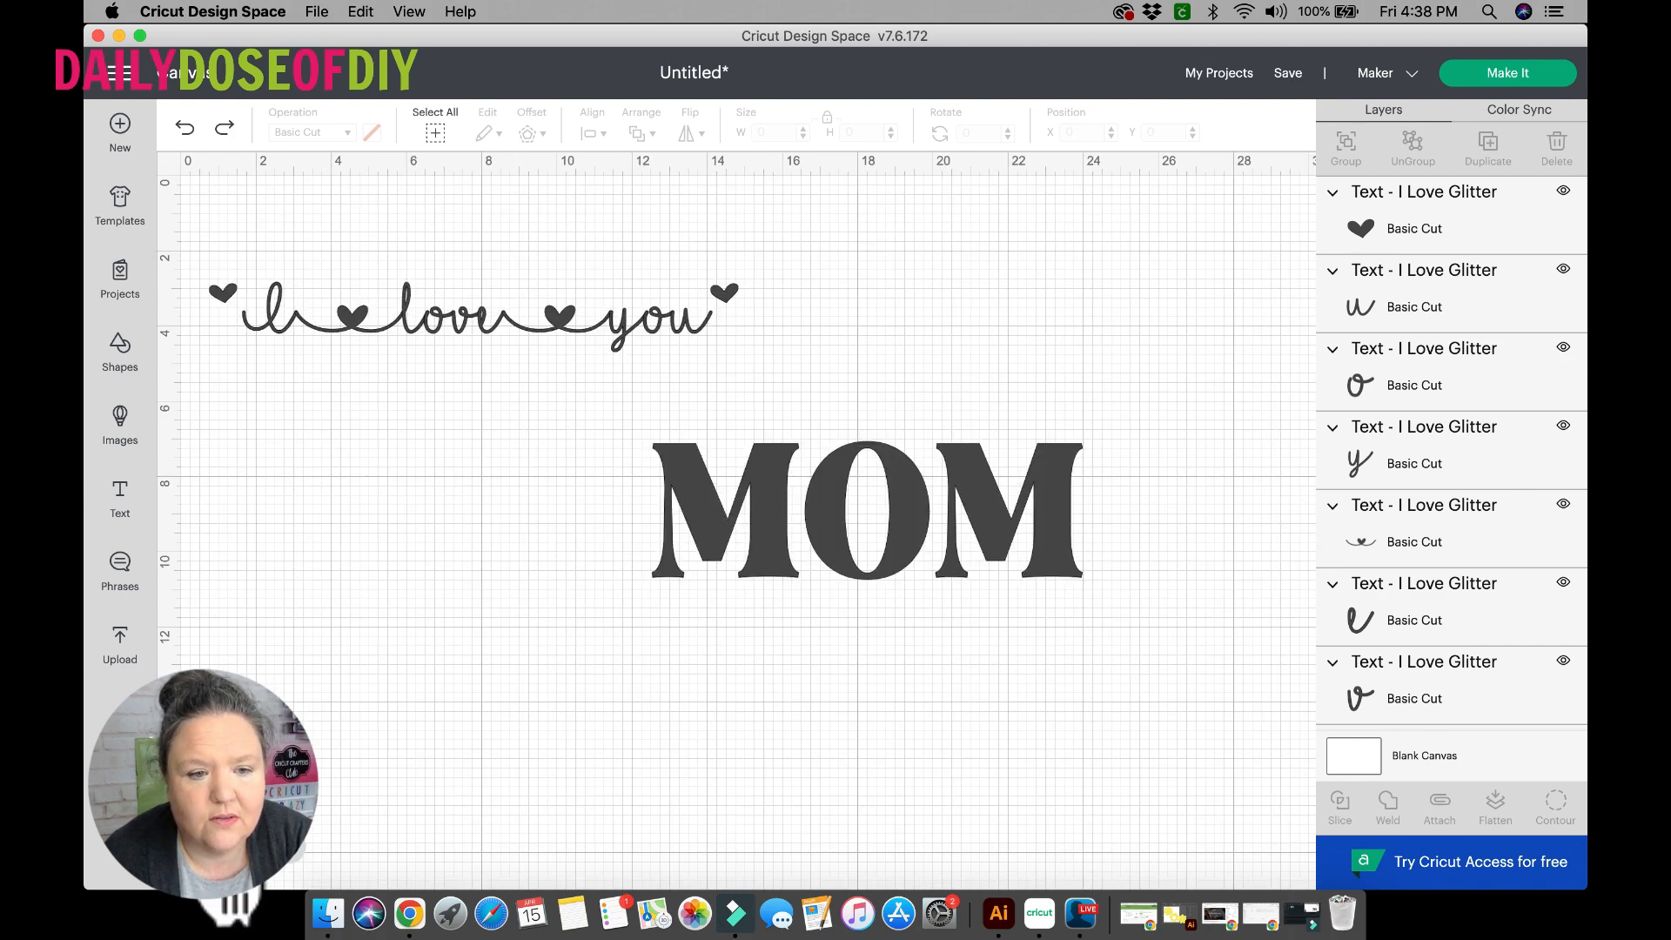
pyautogui.click(208, 842)
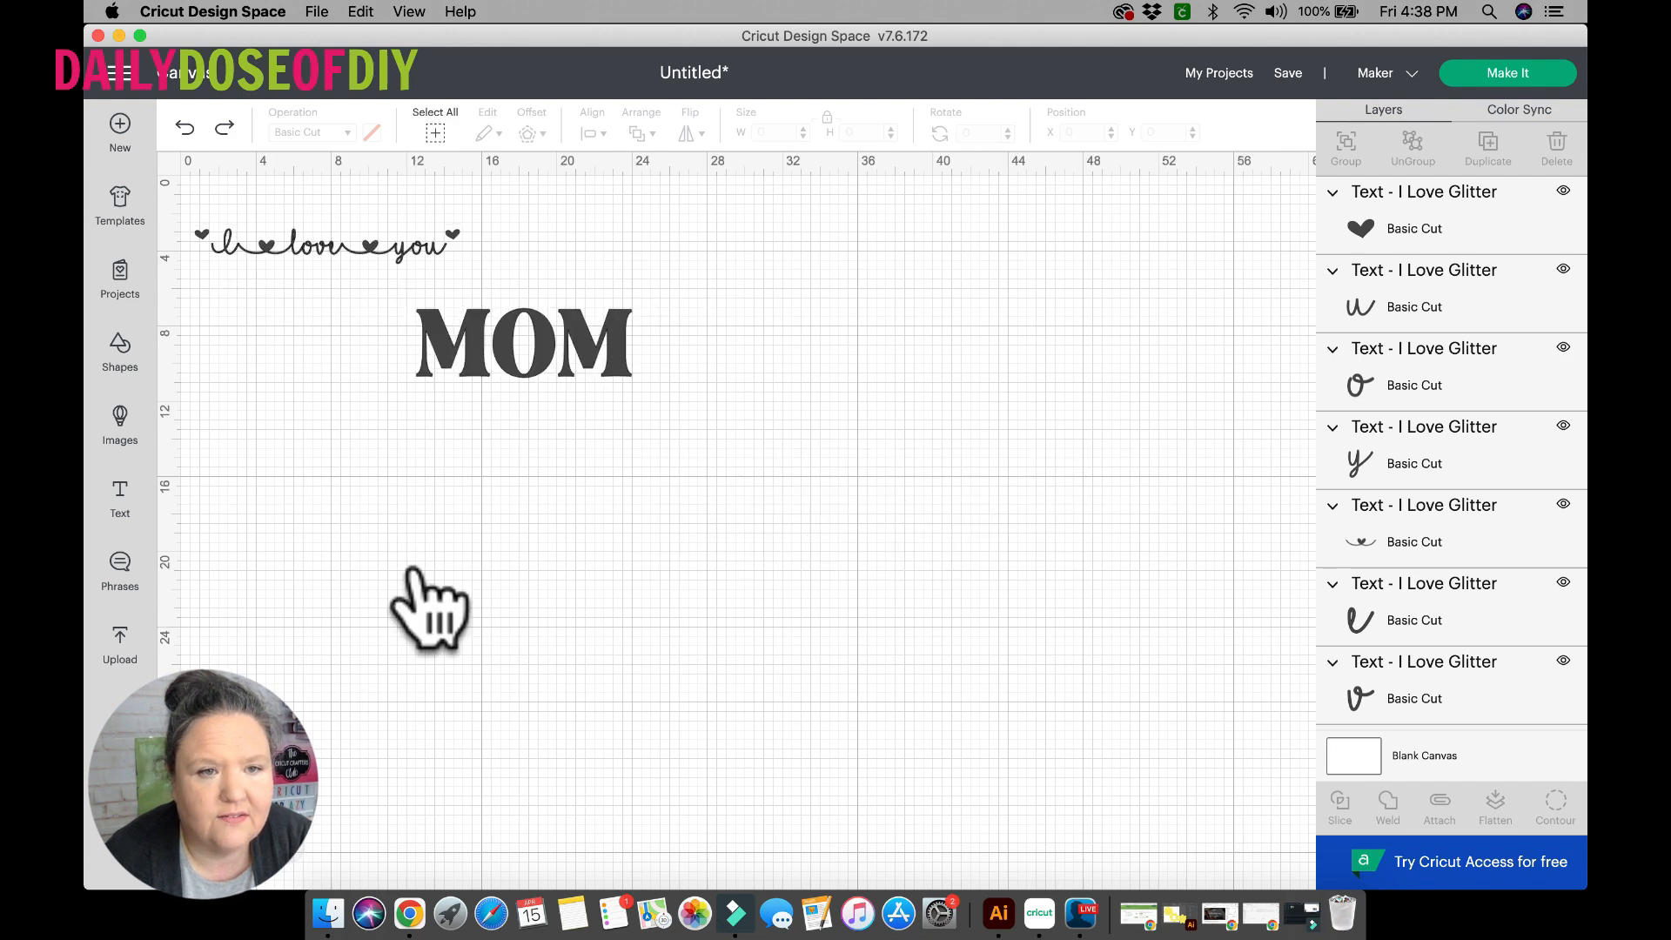
pyautogui.click(555, 462)
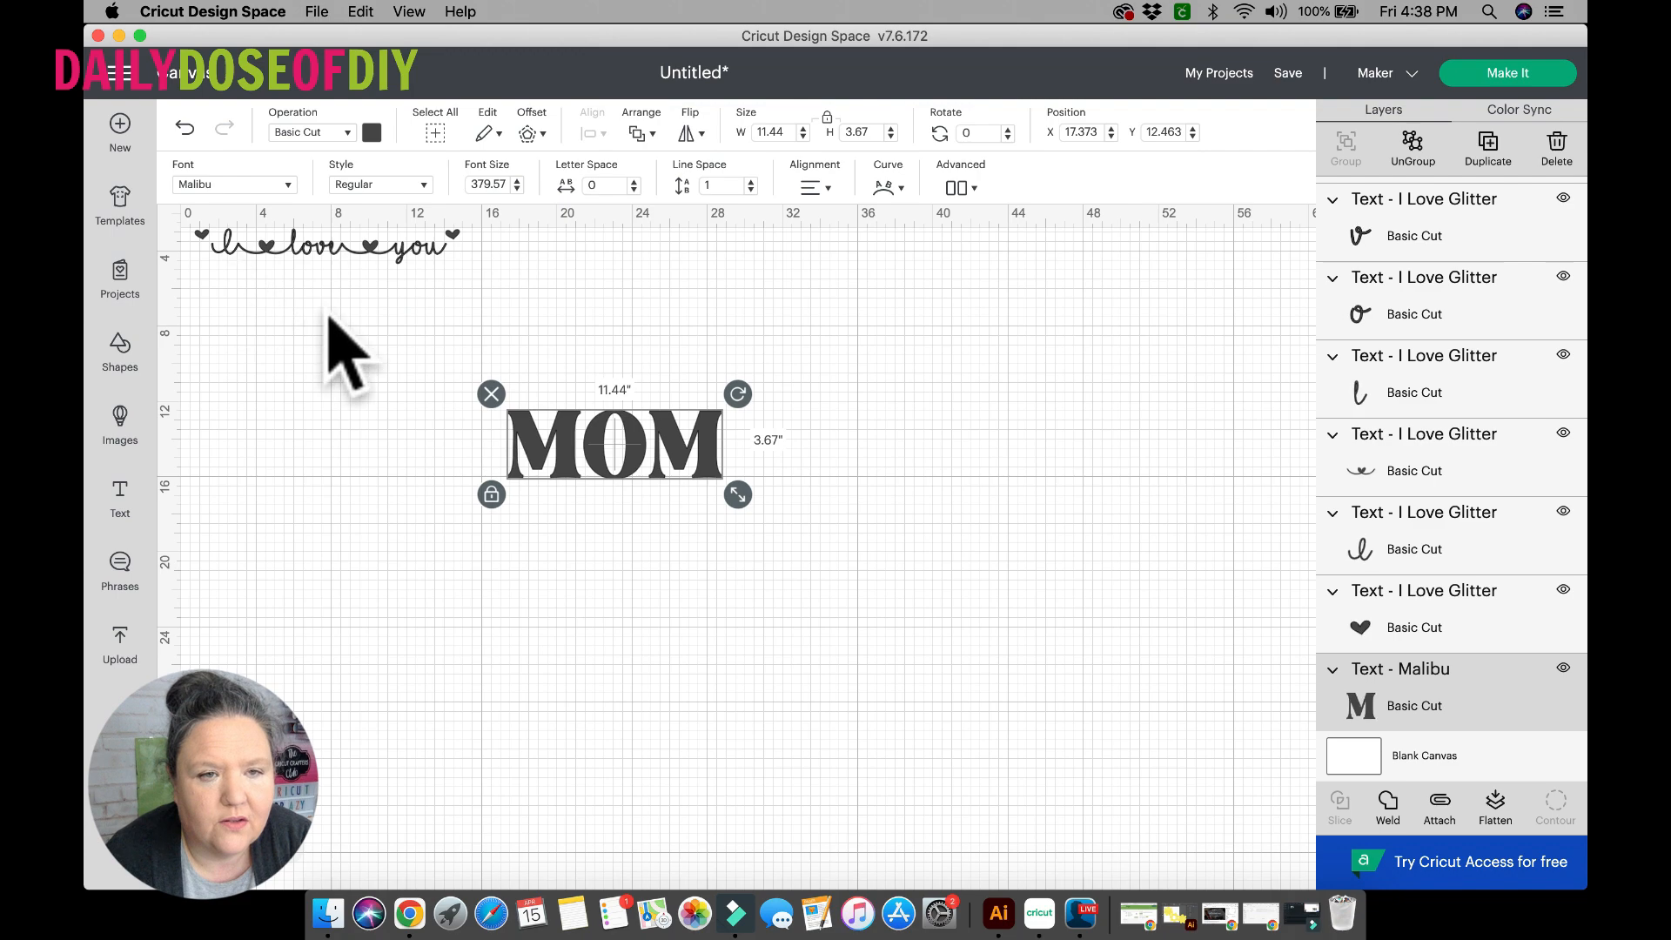
pyautogui.moveTo(454, 336); pyautogui.dragTo(203, 215)
pyautogui.moveTo(471, 272); pyautogui.dragTo(885, 533)
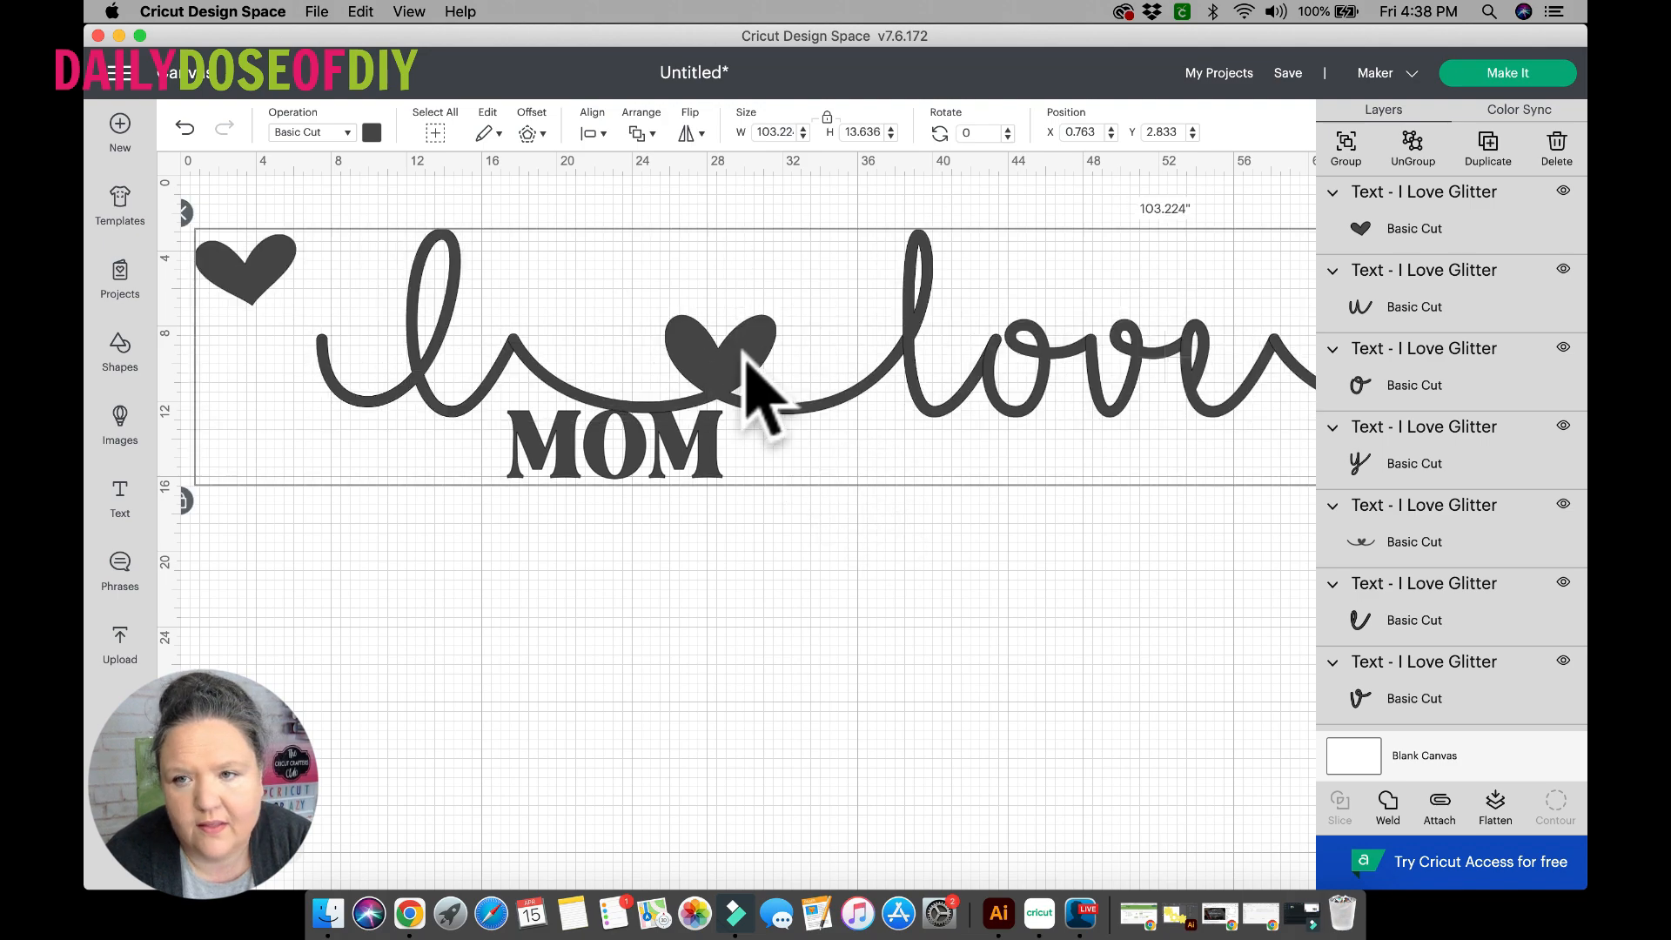
# Weld the enlarged phrase's glyphs into one shape and move it down to about Y 13.17, clear of MOM's upper part.
pyautogui.hscroll(5, 744, 357)
pyautogui.click(1388, 801)
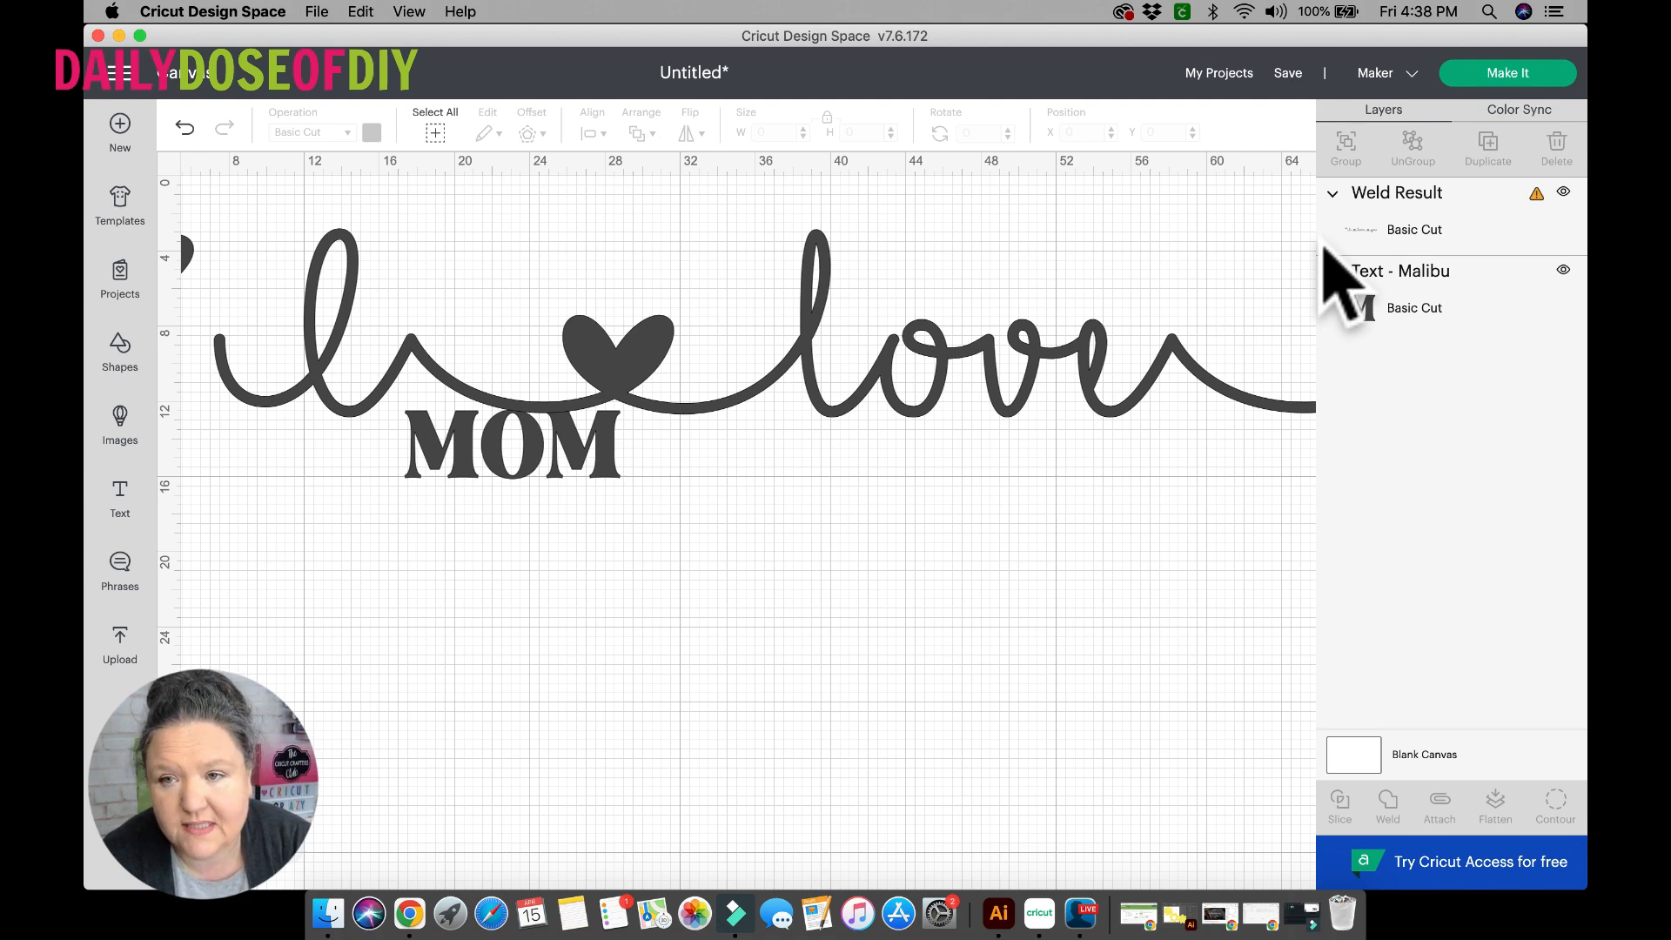
pyautogui.click(824, 338)
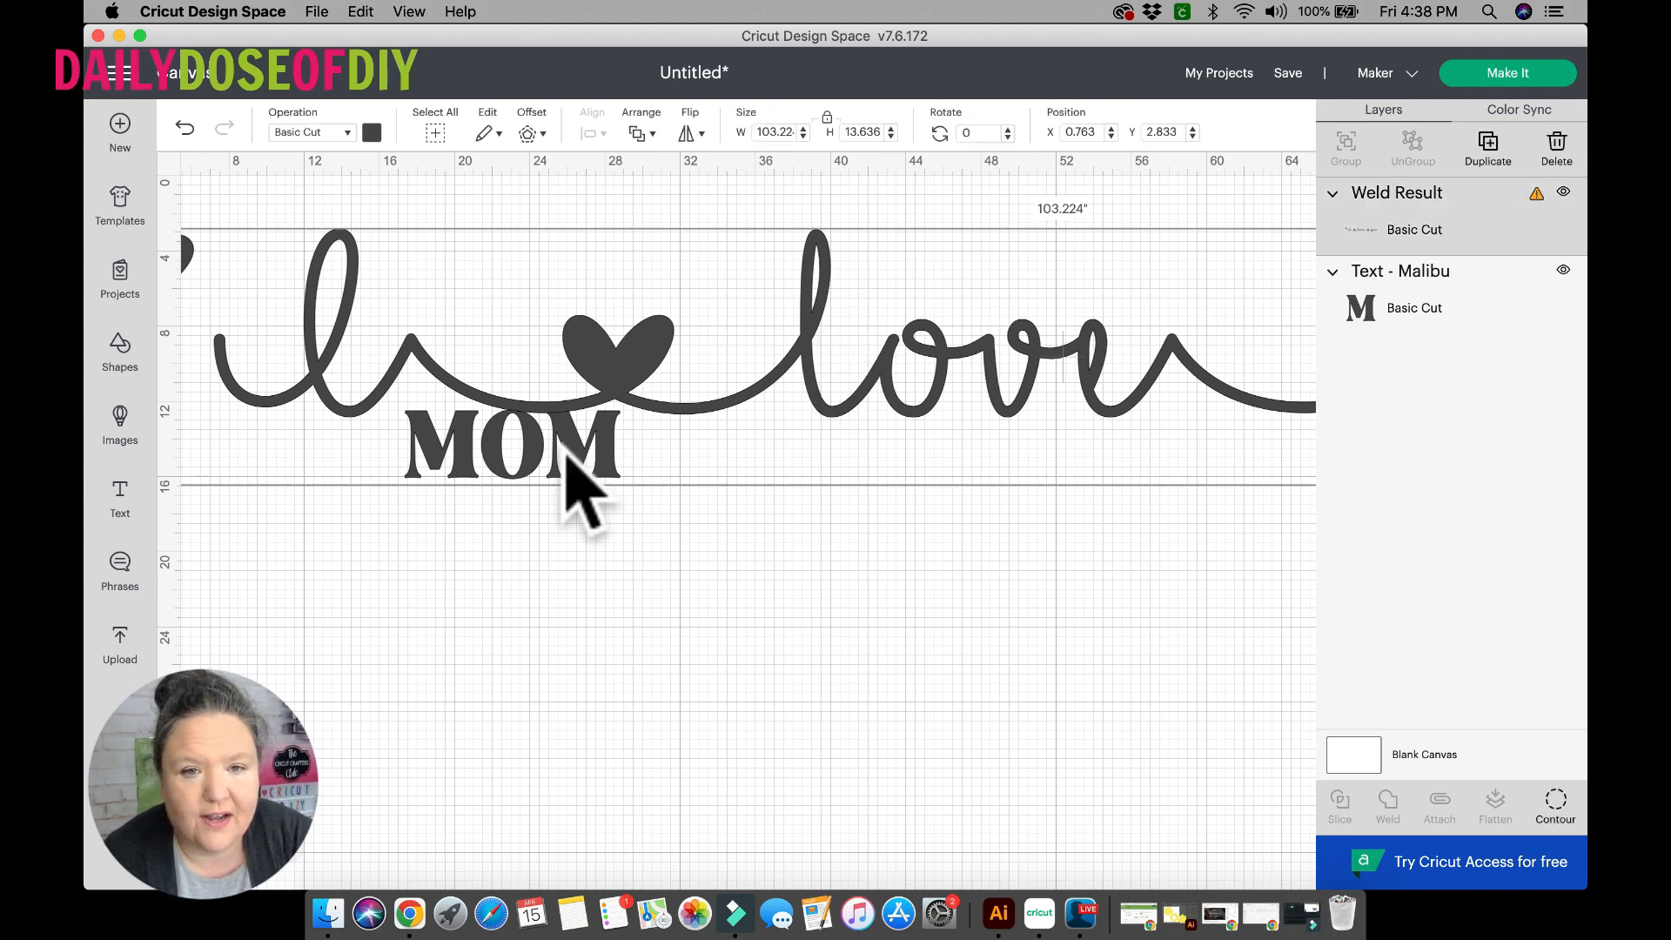
pyautogui.moveTo(612, 352); pyautogui.dragTo(487, 535)
pyautogui.hscroll(3, 696, 679)
pyautogui.moveTo(684, 552); pyautogui.dragTo(340, 587)
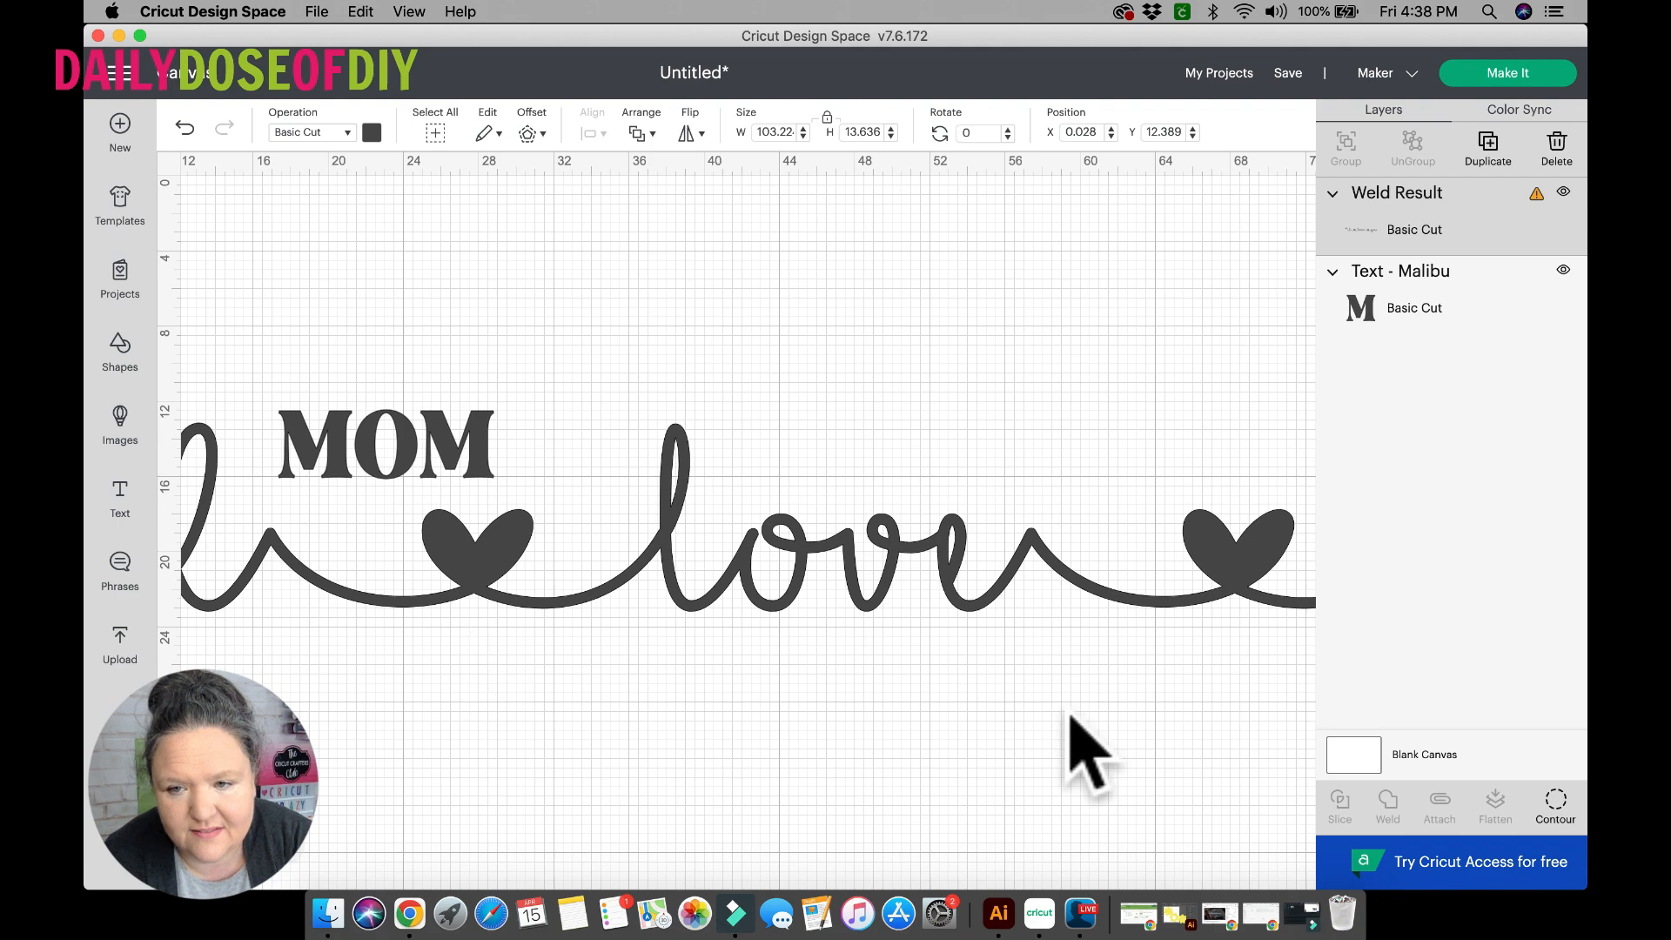
# Shrink the welded "I love you" shape proportionally to about 31.6 inches wide.
pyautogui.hscroll(10, 1071, 715)
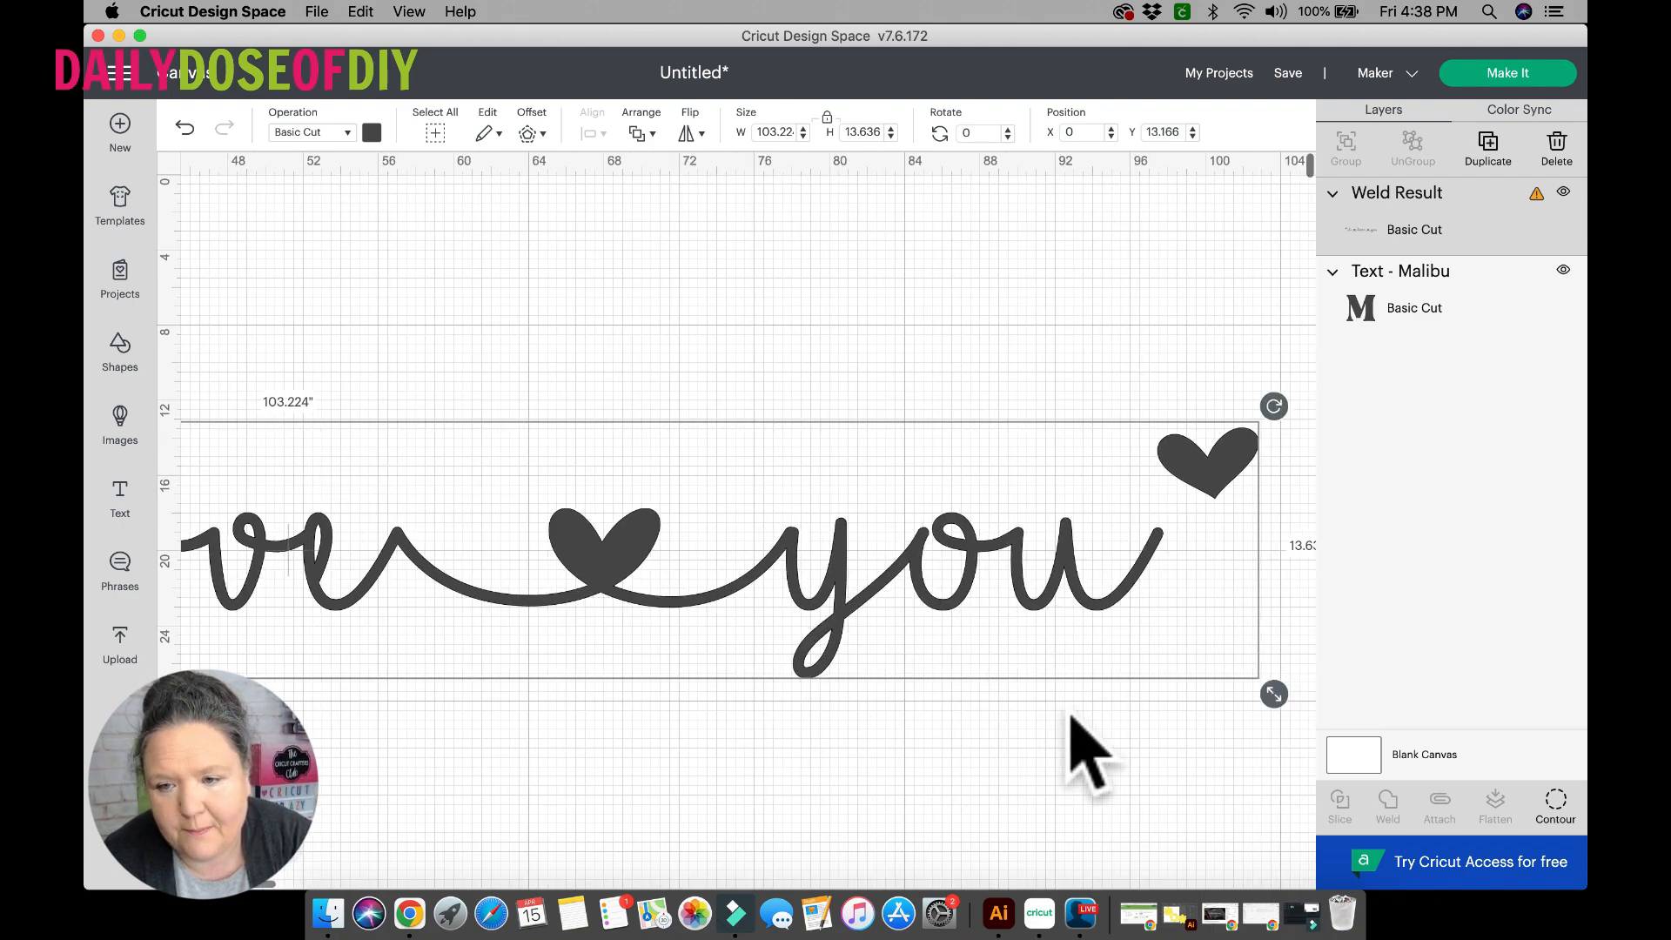
pyautogui.moveTo(1276, 693); pyautogui.dragTo(355, 484)
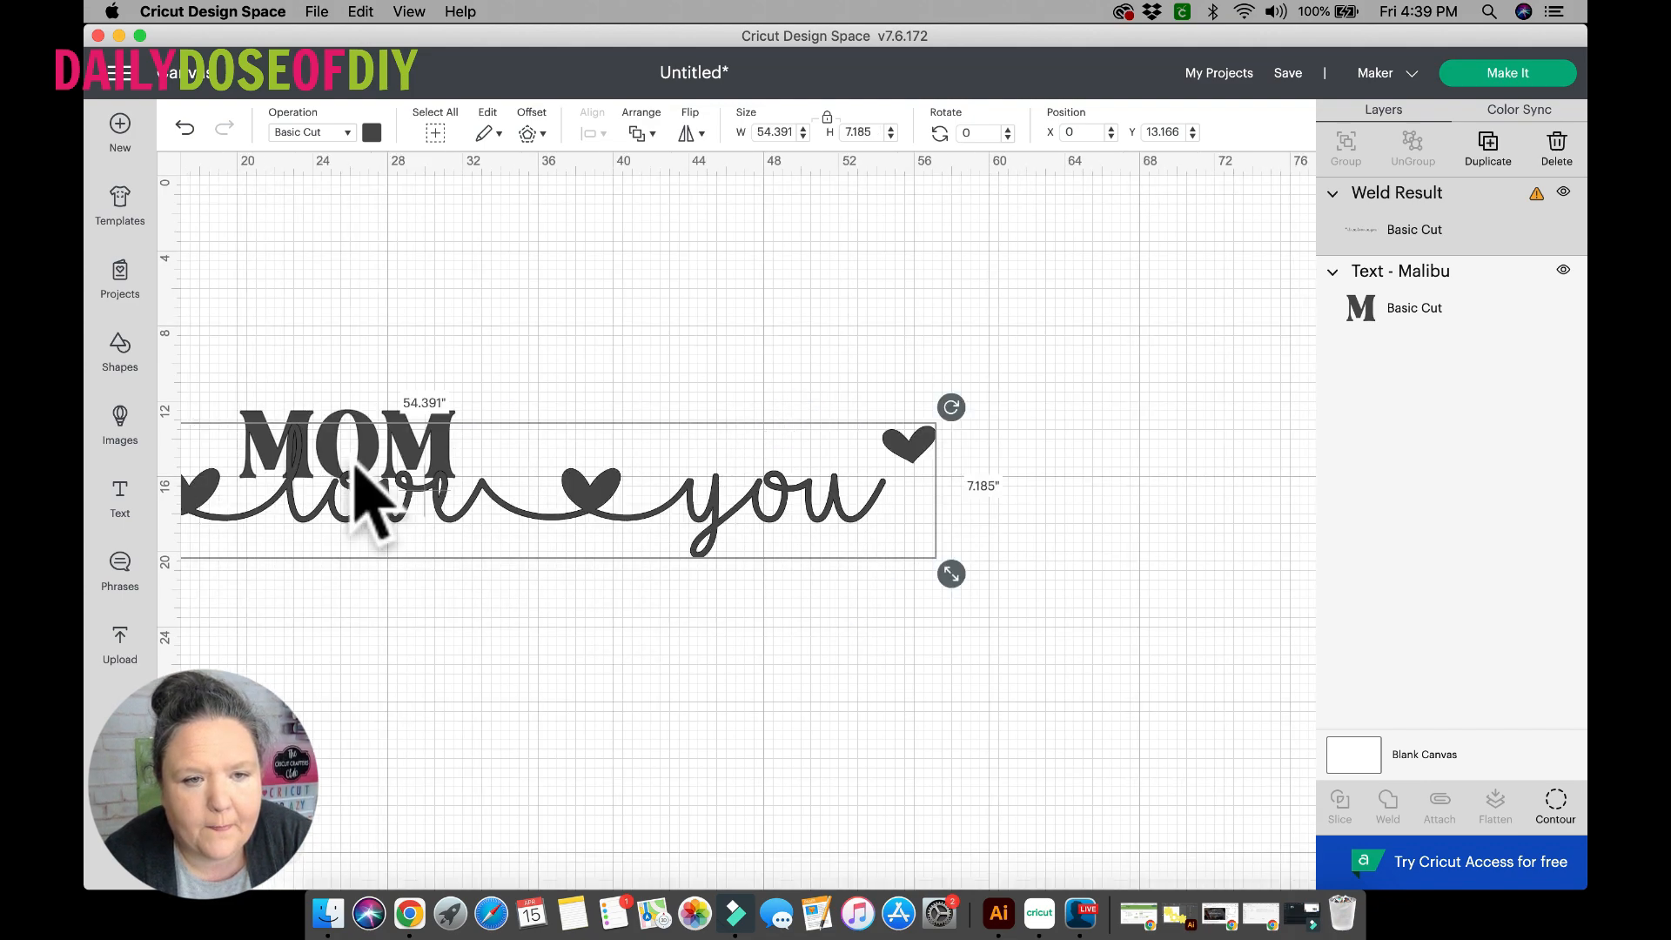
pyautogui.moveTo(1020, 575); pyautogui.dragTo(597, 492)
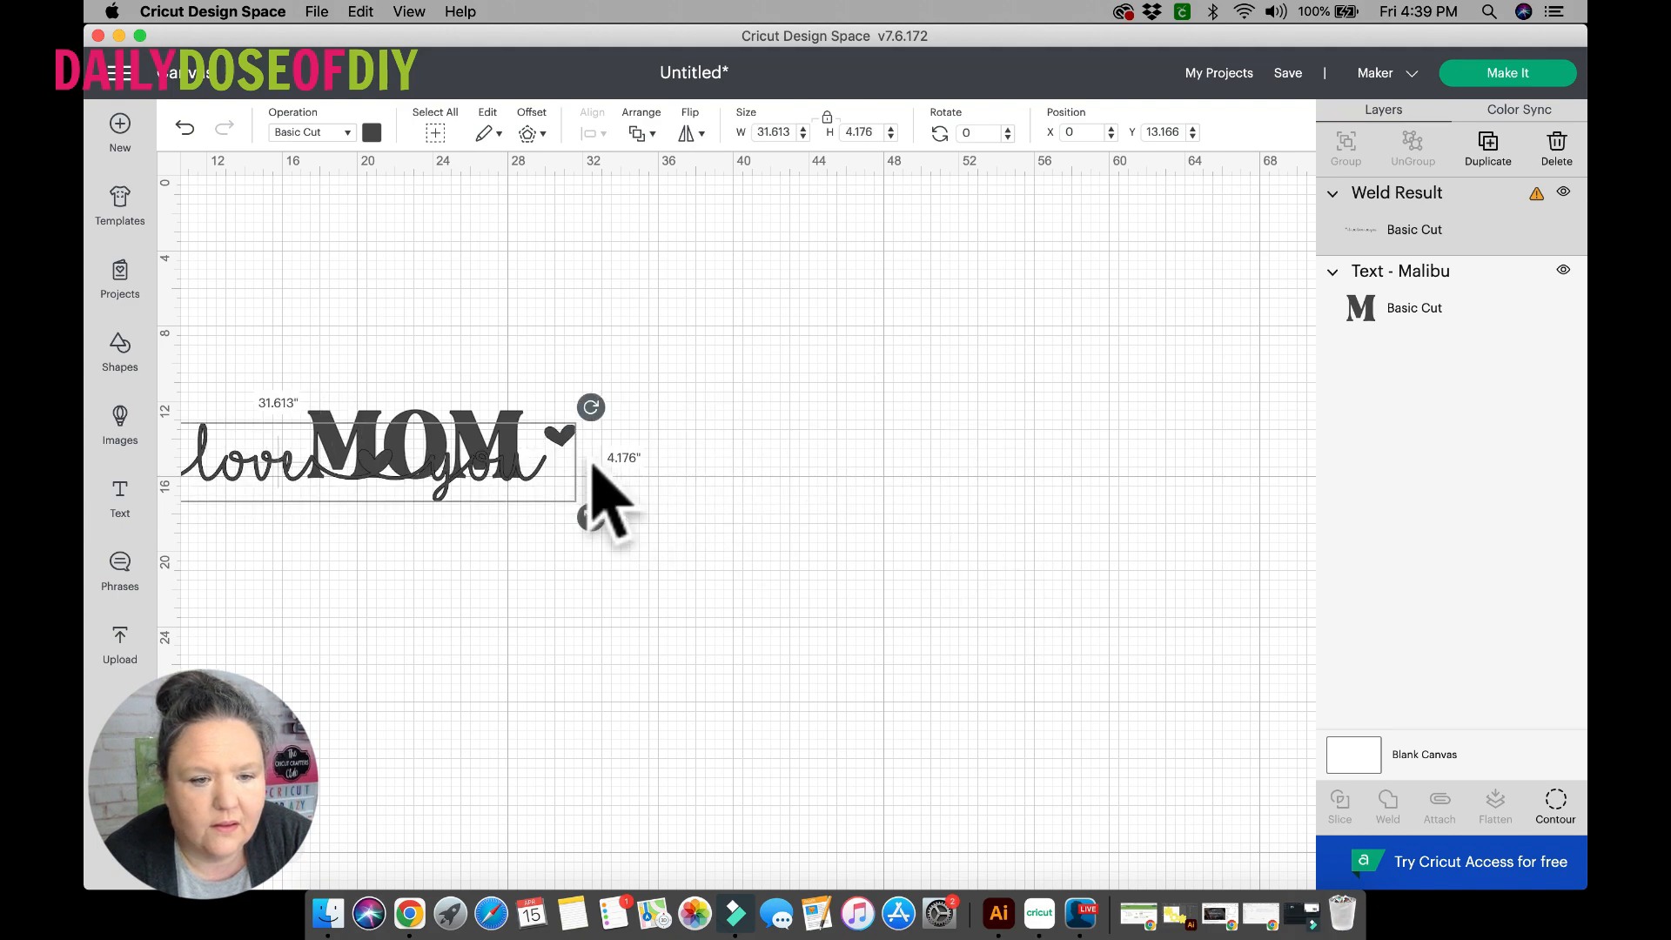
# Examine the welded phrase up close along its length, from the first heart to the last, for clean joins.
pyautogui.click(296, 853)
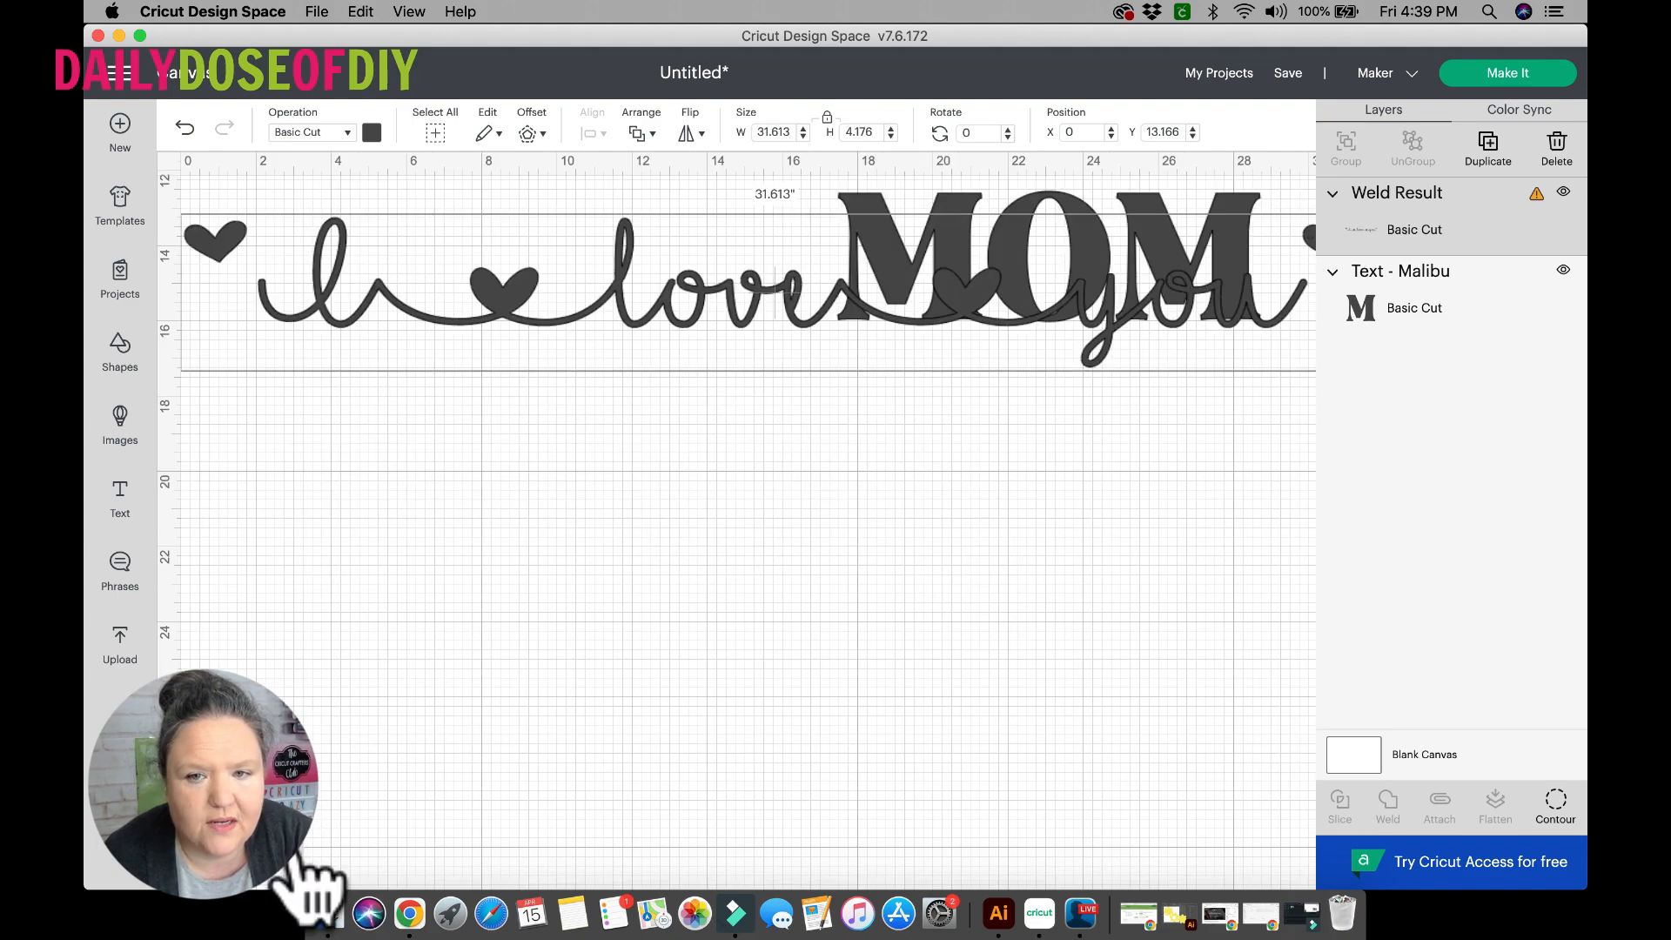
pyautogui.click(296, 853)
pyautogui.click(296, 853)
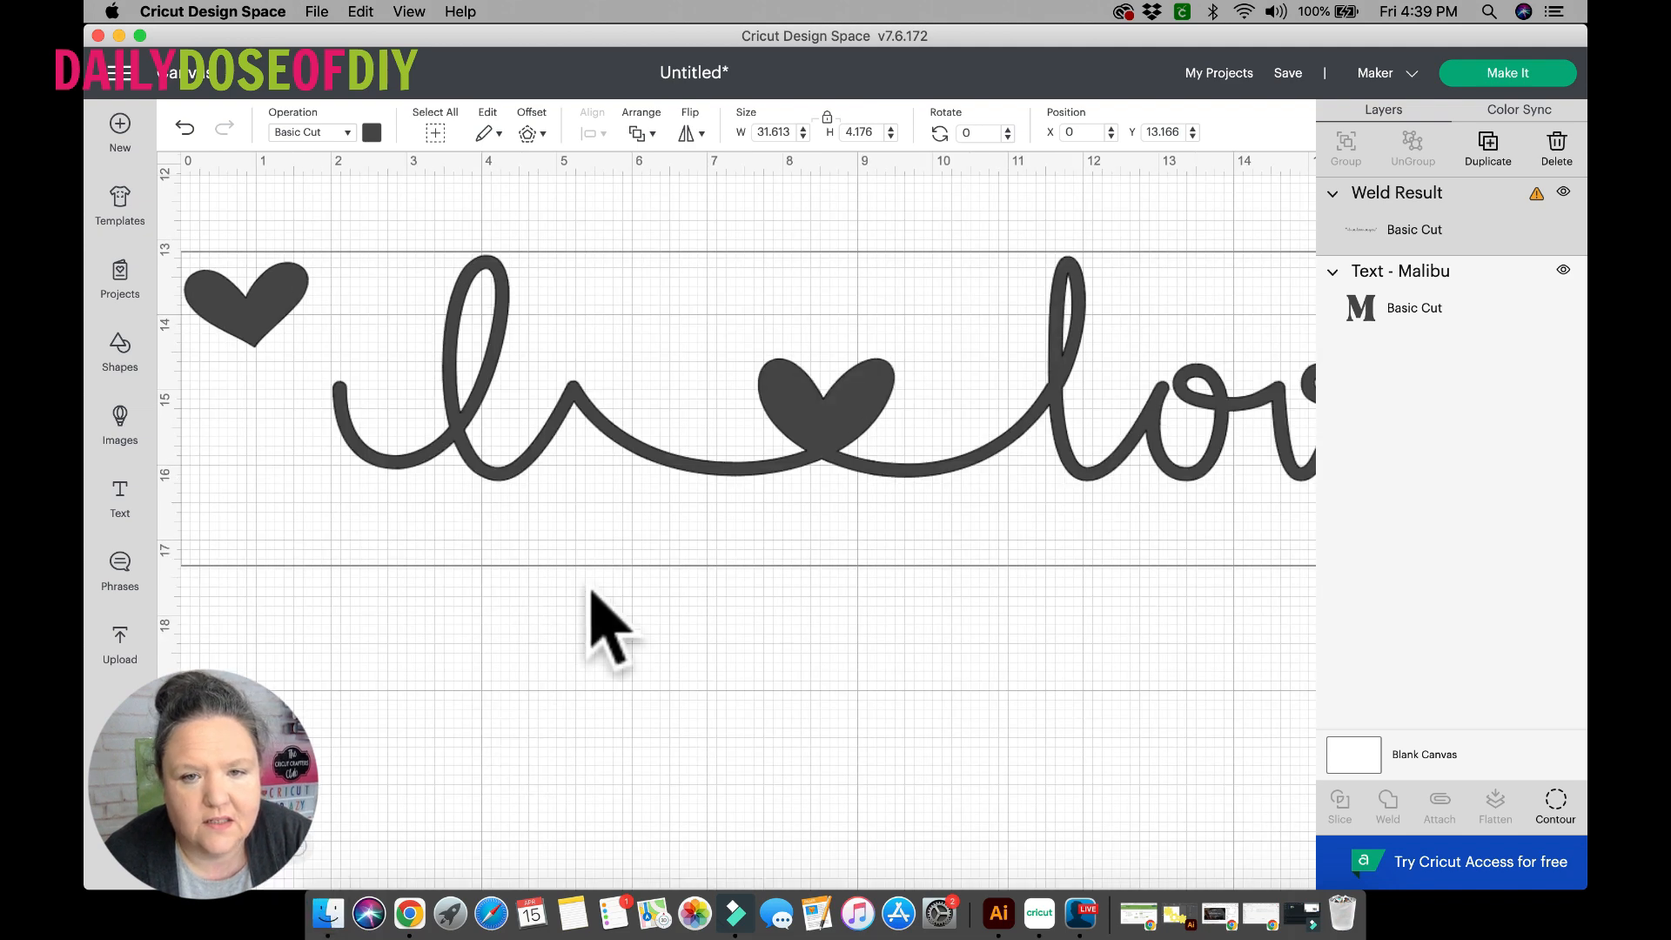
pyautogui.hscroll(2, 679, 470)
pyautogui.rightClick(681, 477)
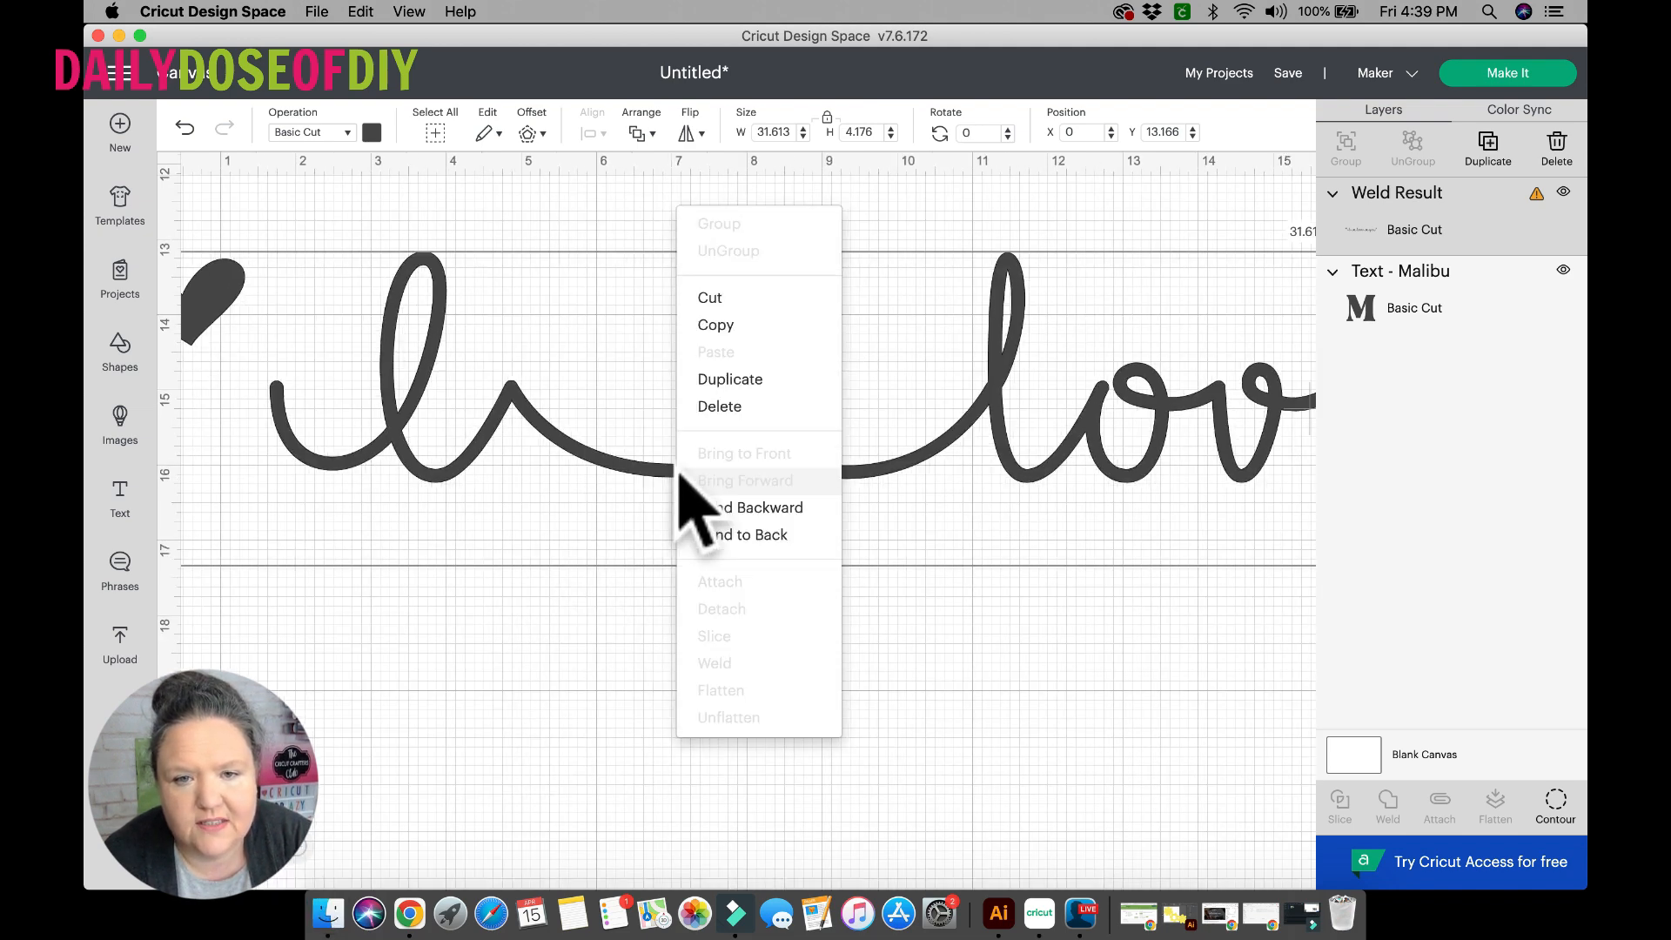
pyautogui.click(400, 479)
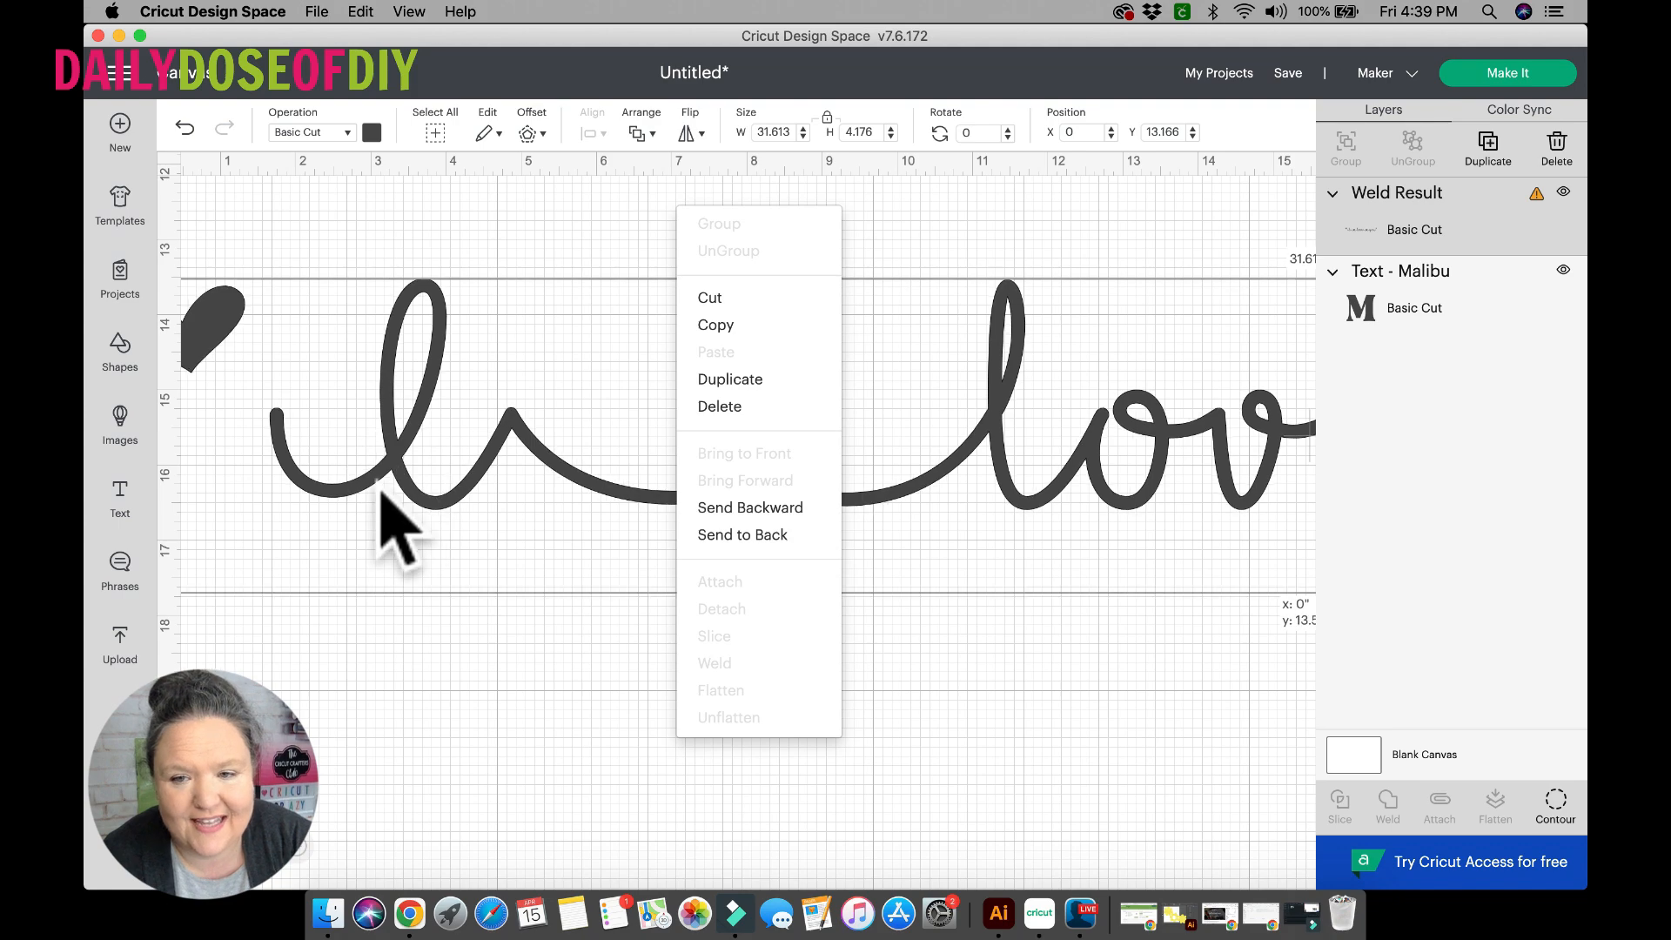
pyautogui.hscroll(10, 989, 803)
pyautogui.hscroll(10, 989, 803)
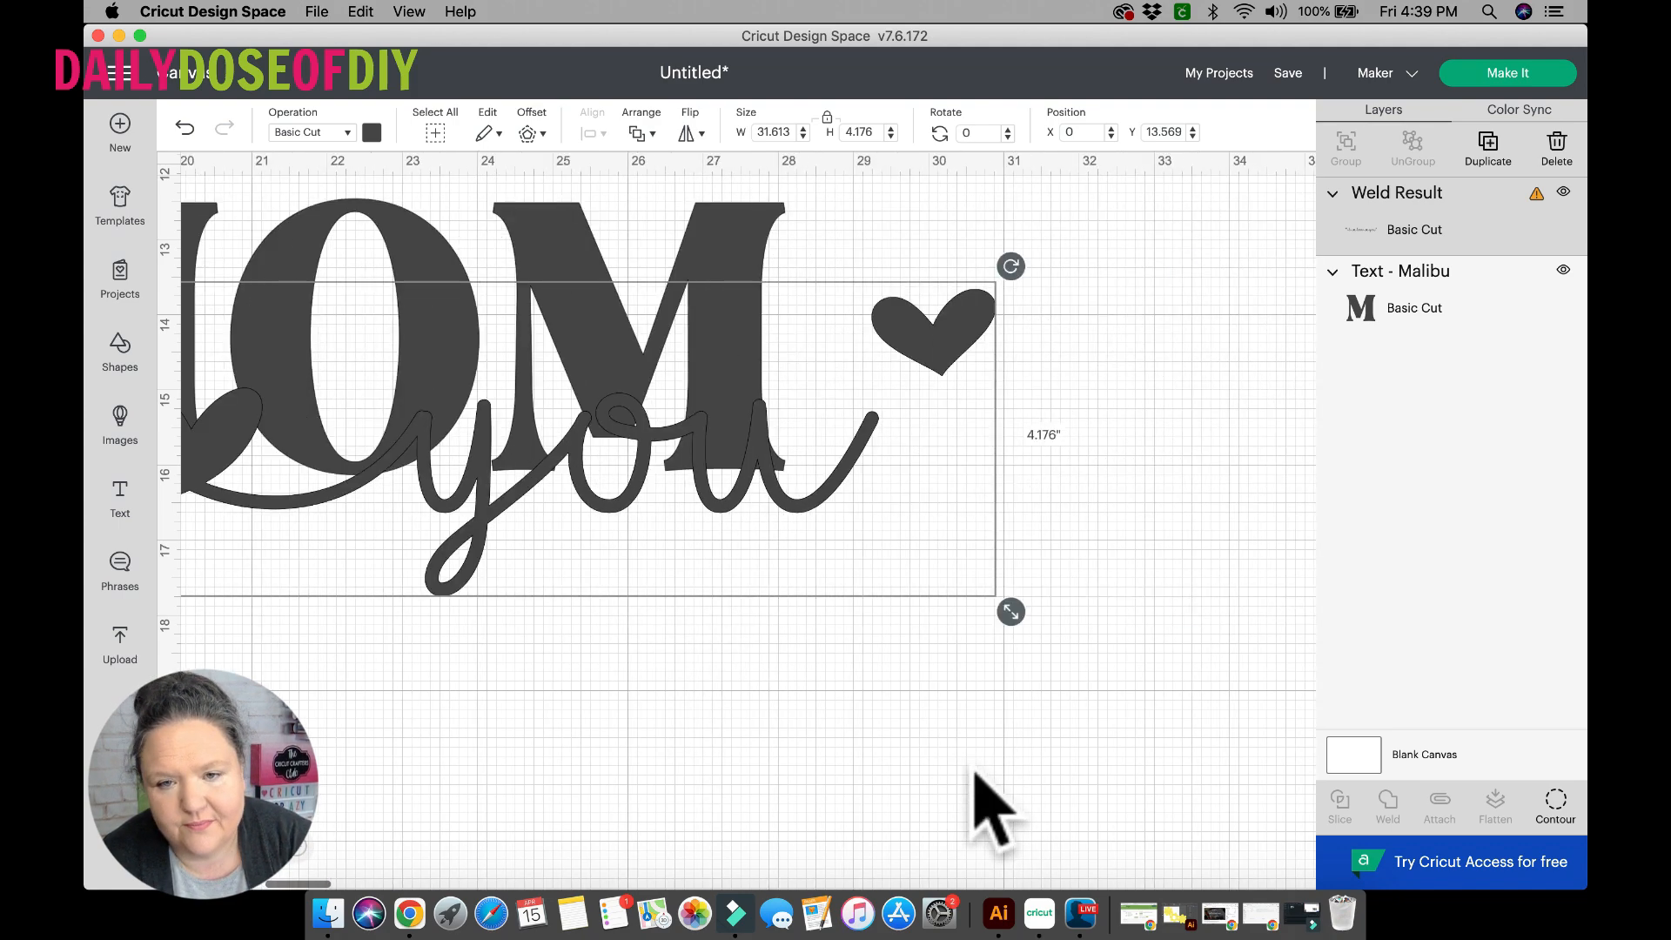
# Shrink the welded phrase proportionally to about 17.2 inches wide and move it onto the lower part of MOM.
pyautogui.moveTo(799, 609); pyautogui.dragTo(527, 469)
pyautogui.hscroll(-4, 528, 468)
pyautogui.hscroll(-3, 528, 470)
pyautogui.moveTo(829, 571); pyautogui.dragTo(262, 304)
pyautogui.moveTo(283, 418); pyautogui.dragTo(909, 622)
pyautogui.moveTo(985, 716); pyautogui.dragTo(785, 429)
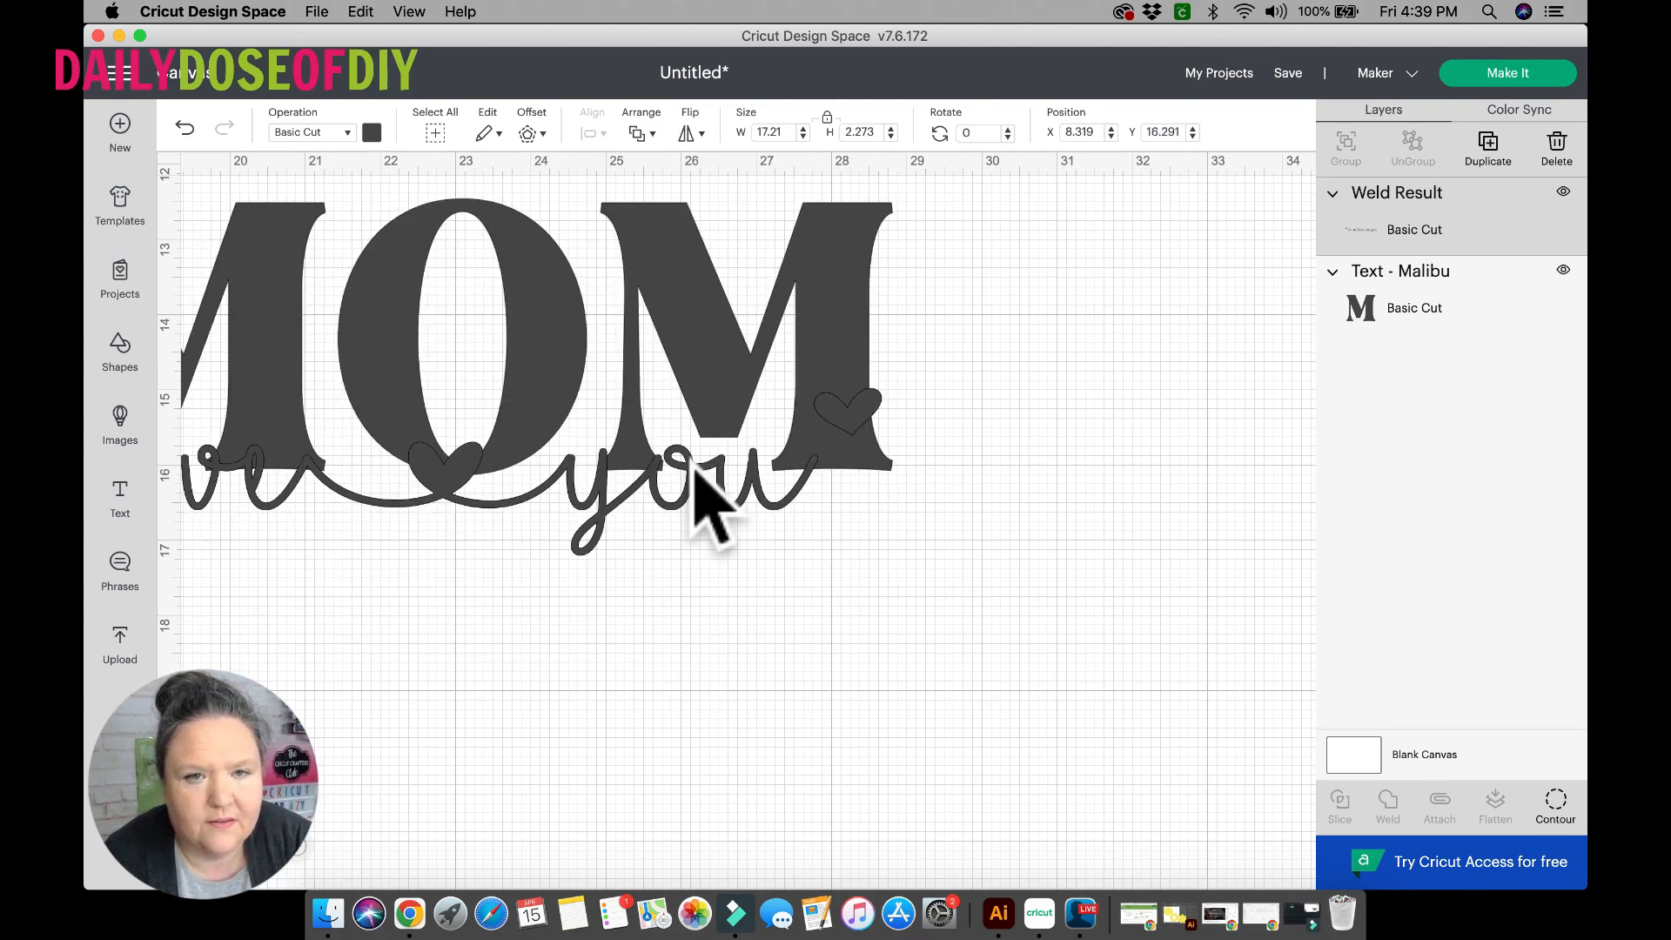
# Move MOM lower on the canvas, to about Y 15.62.
pyautogui.click(616, 291)
pyautogui.moveTo(687, 404); pyautogui.dragTo(851, 561)
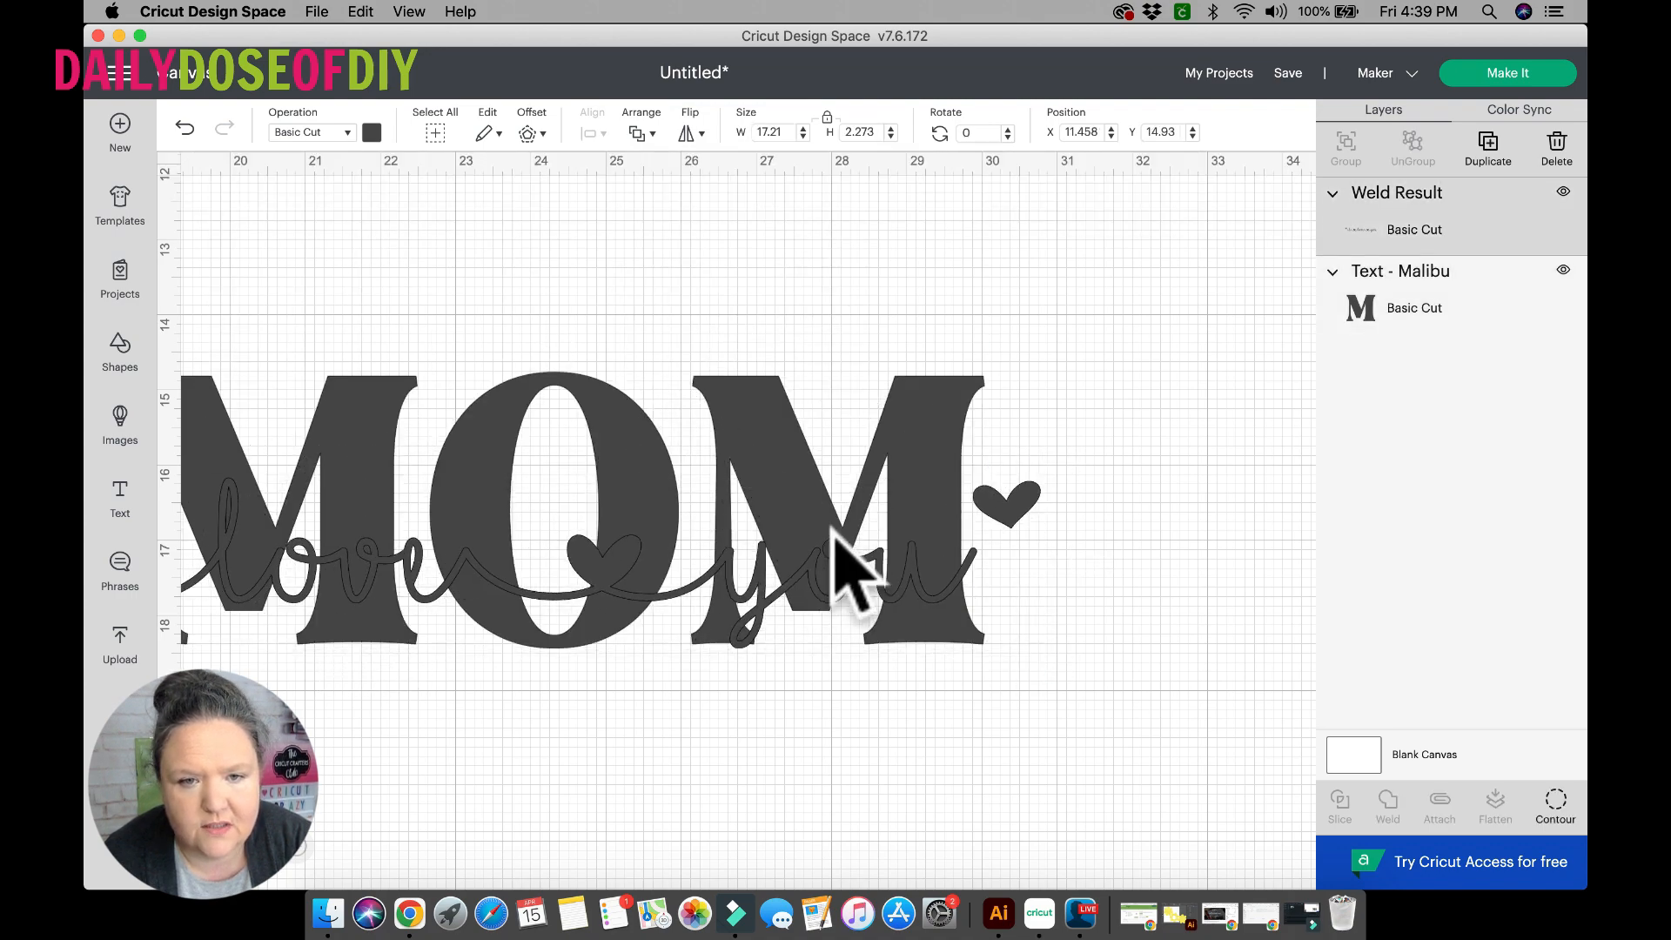
pyautogui.moveTo(727, 441); pyautogui.dragTo(812, 466)
# Shrink the phrase to about 11.6 inches wide and place it across MOM at about X 20.82, Y 16.79.
pyautogui.moveTo(243, 540); pyautogui.dragTo(529, 585)
pyautogui.moveTo(1313, 683); pyautogui.dragTo(891, 627)
pyautogui.moveTo(439, 552); pyautogui.dragTo(715, 589)
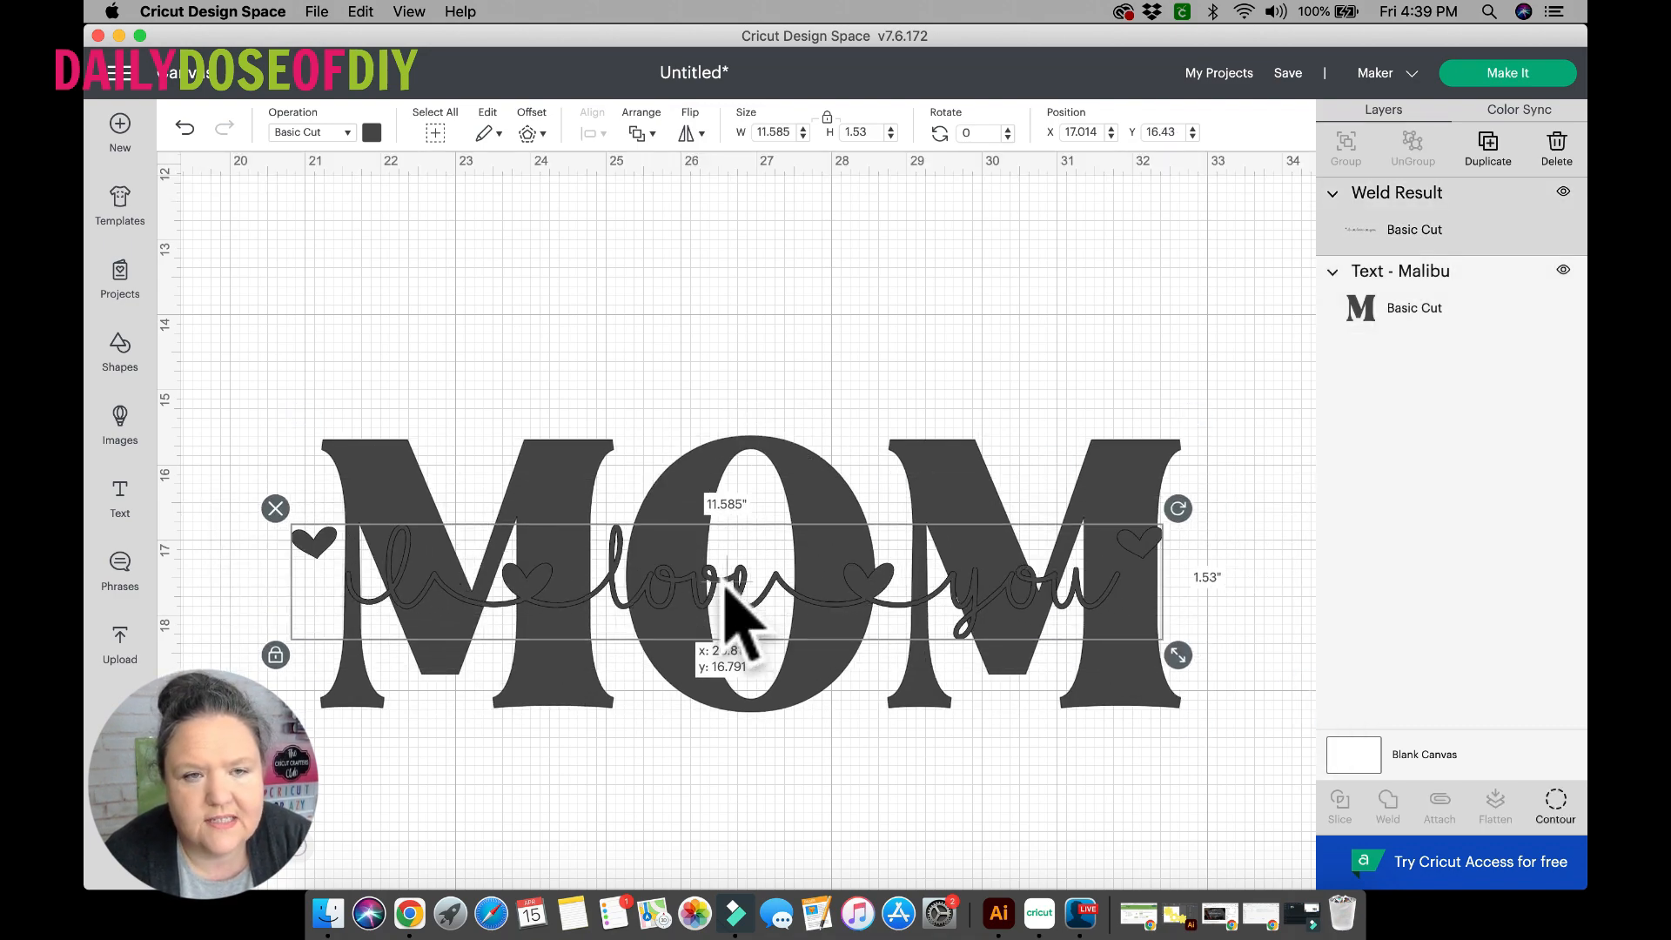
# Recolor the welded "I love you" phrase light purple so it contrasts with MOM.
pyautogui.click(371, 132)
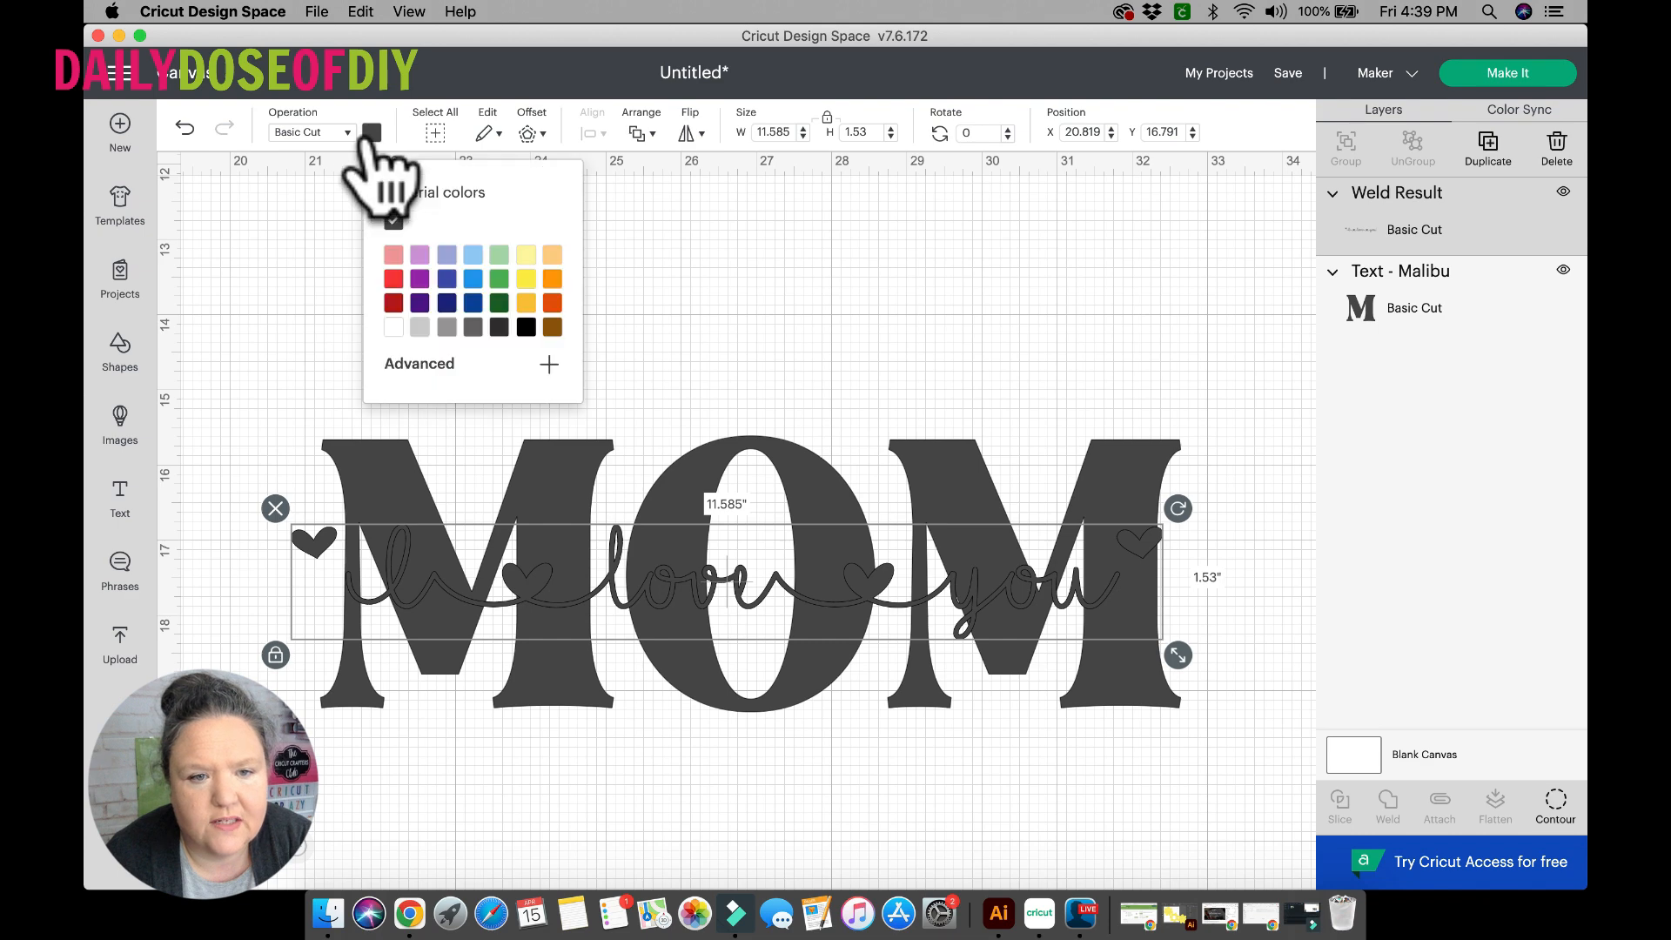
pyautogui.click(419, 254)
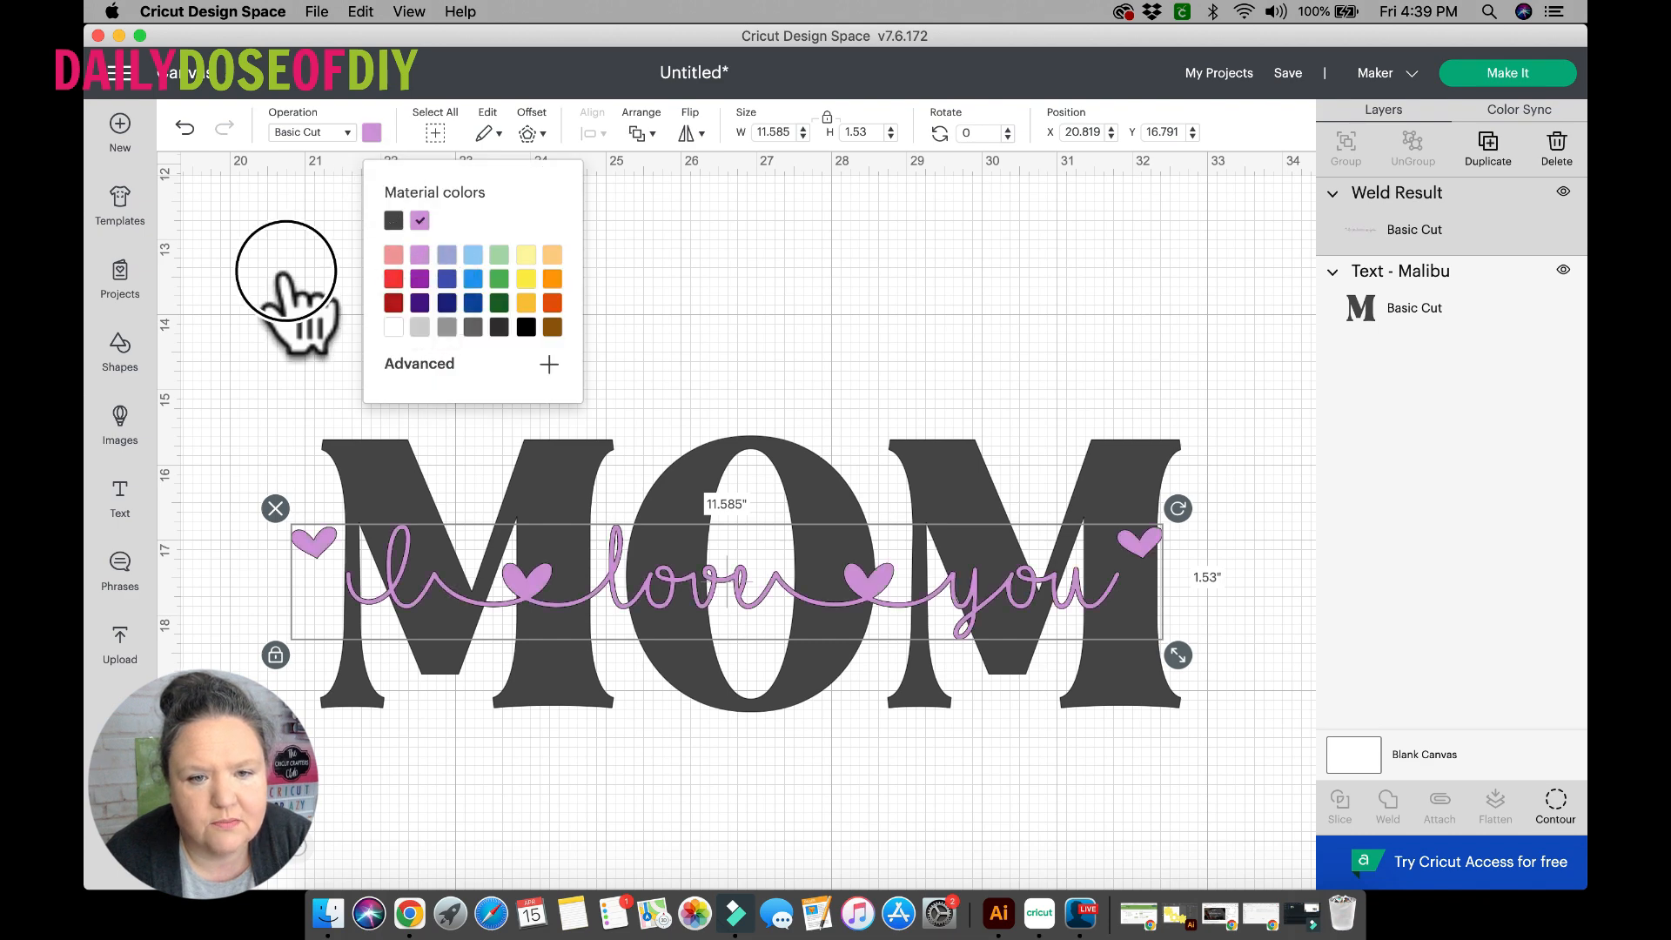
pyautogui.click(310, 381)
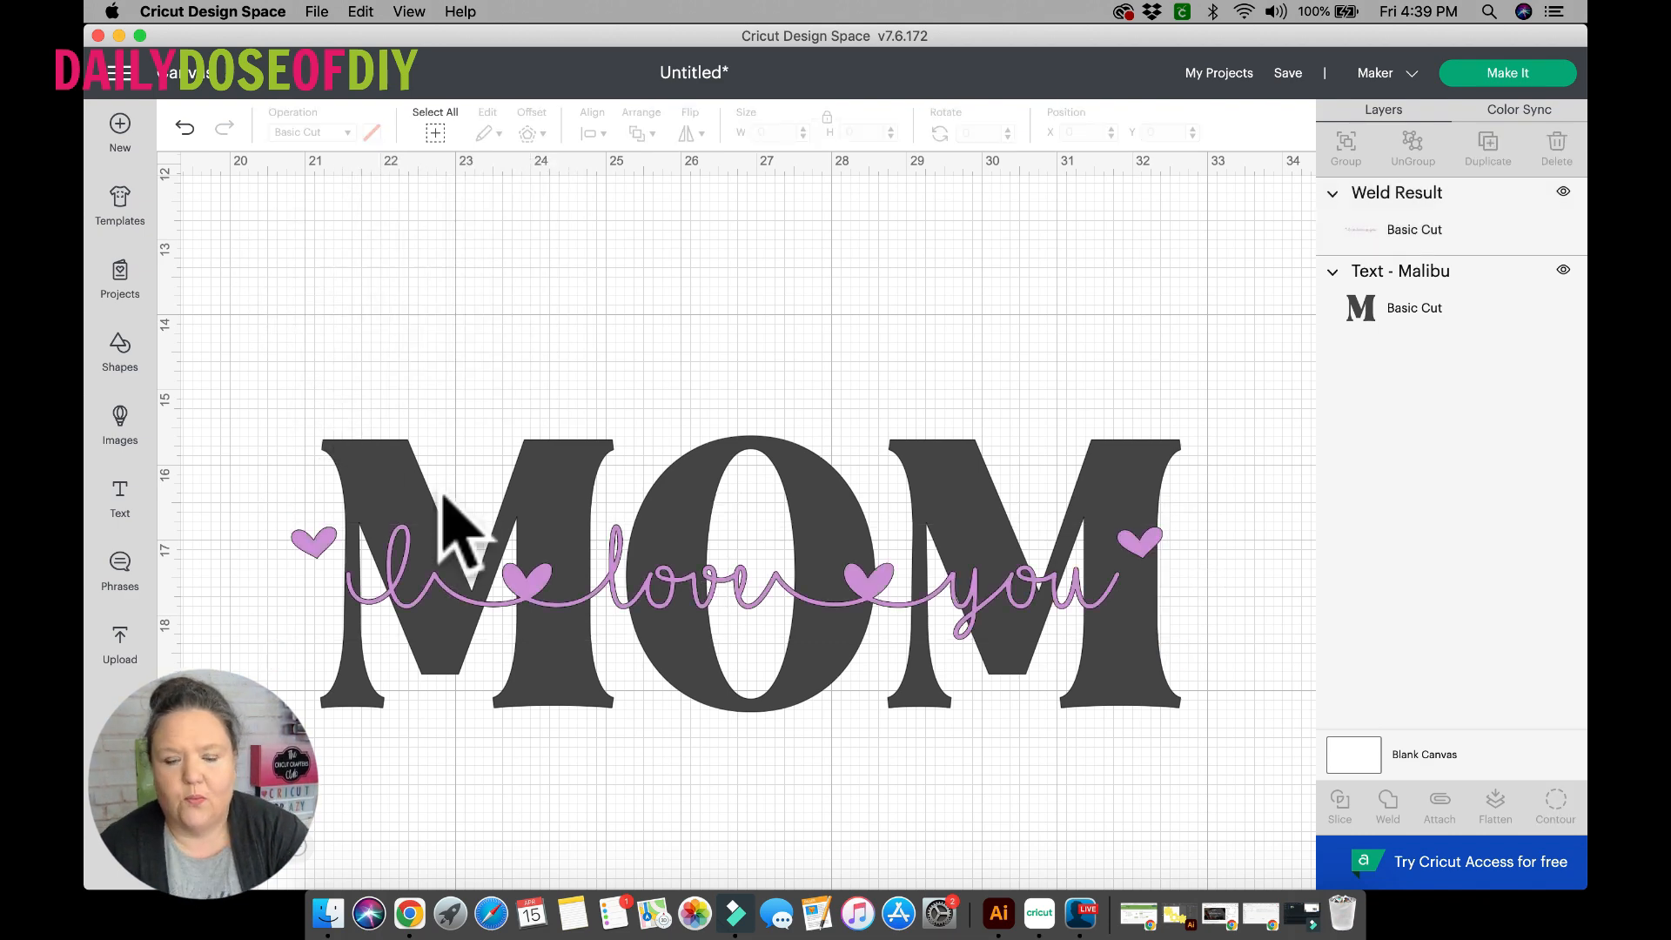
# Enlarge the purple phrase to about 13.4 inches wide and center it and MOM on each other.
pyautogui.click(609, 609)
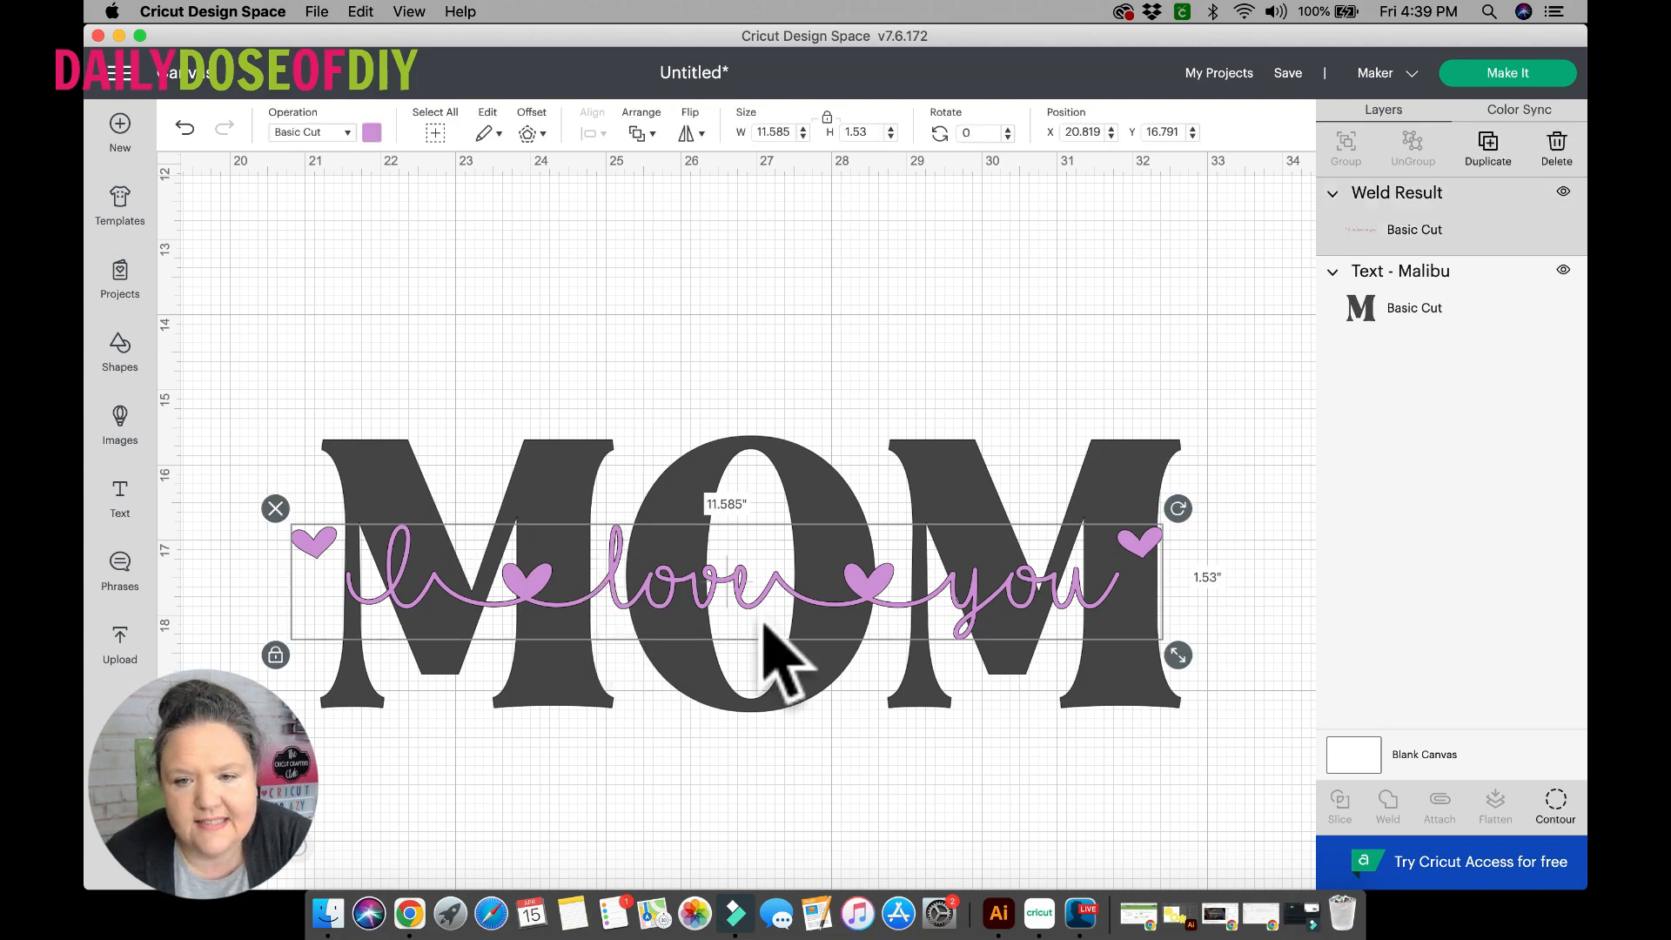
pyautogui.moveTo(1178, 656); pyautogui.dragTo(1231, 687)
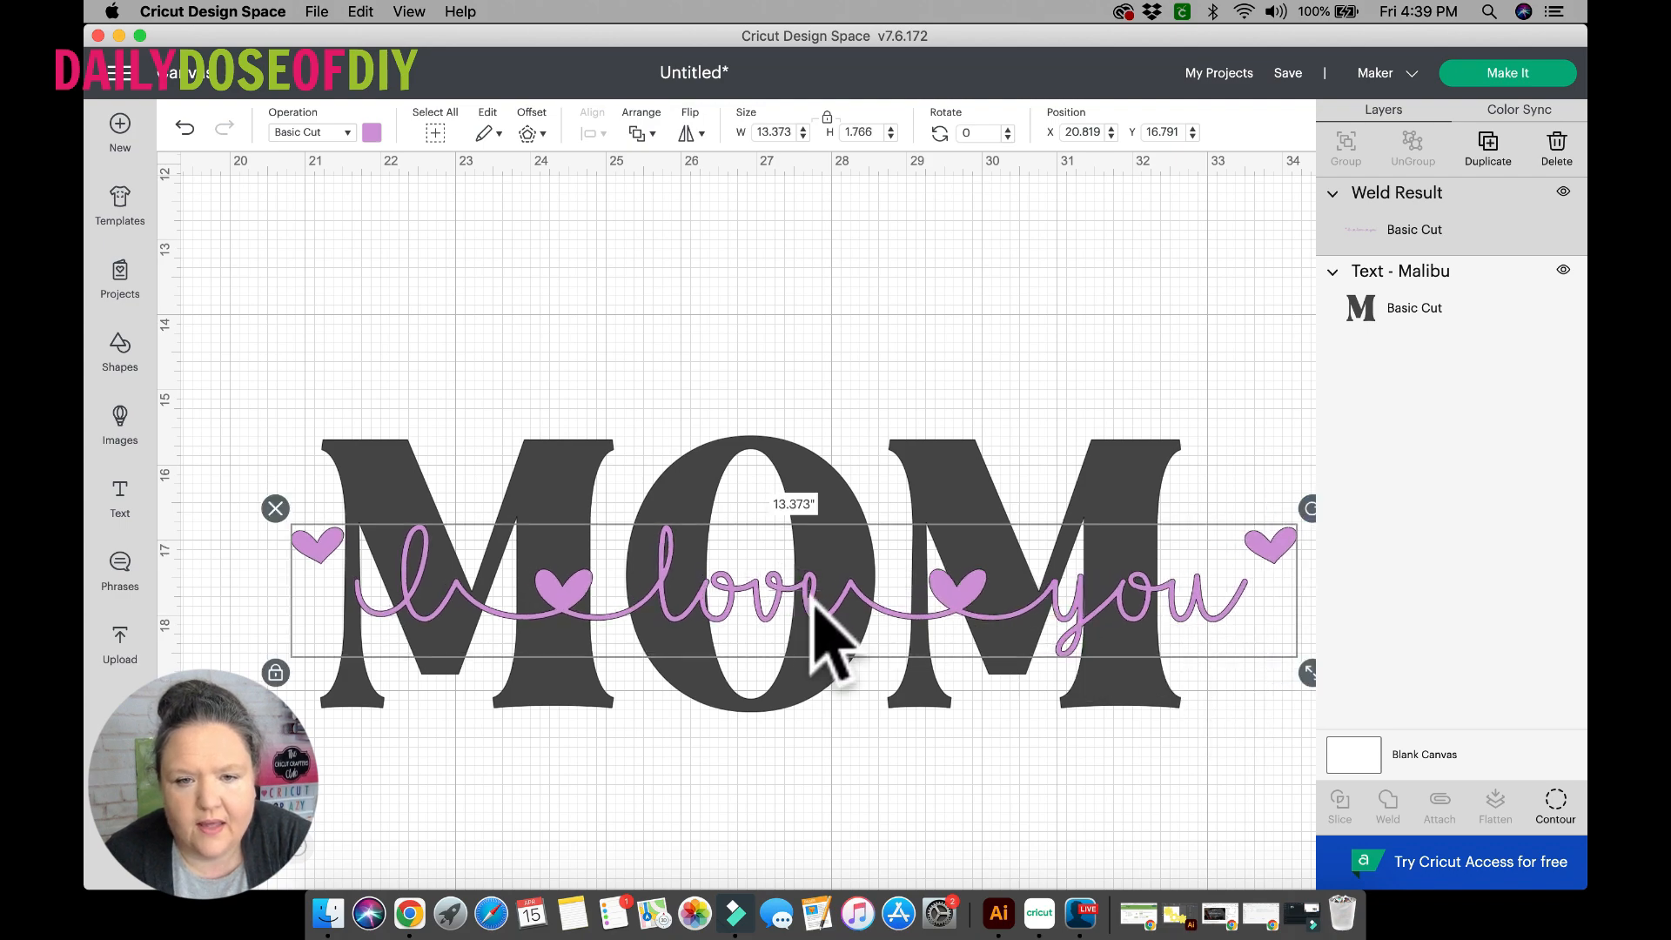
pyautogui.hscroll(3, 821, 616)
pyautogui.click(379, 376)
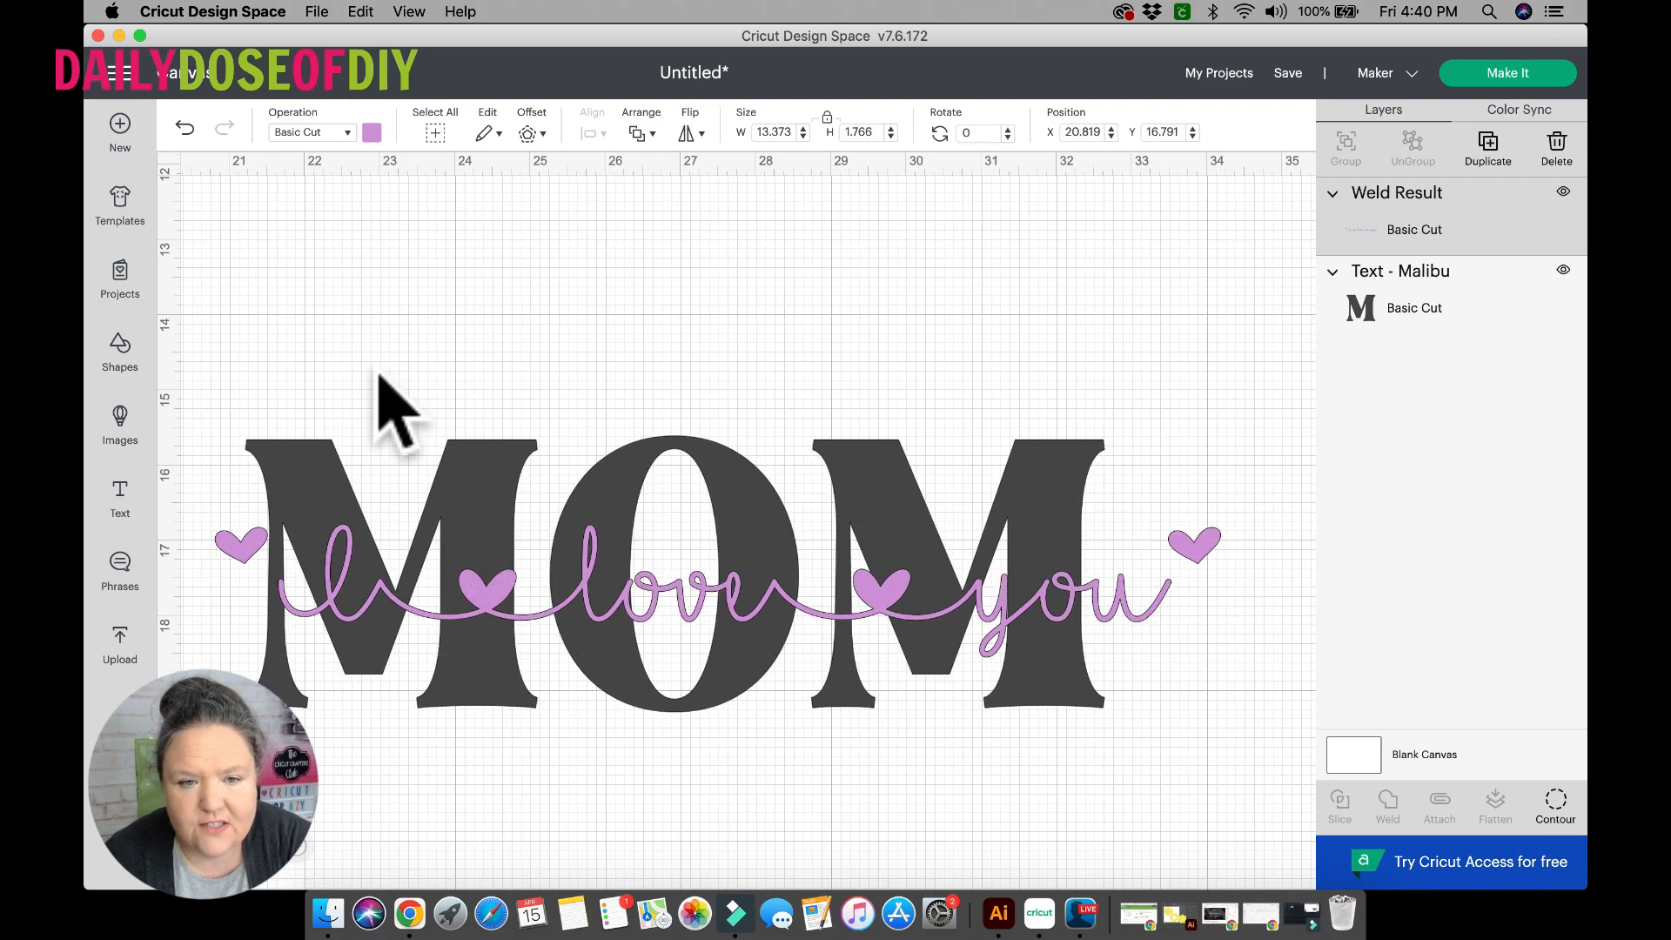
pyautogui.moveTo(377, 371); pyautogui.dragTo(587, 663)
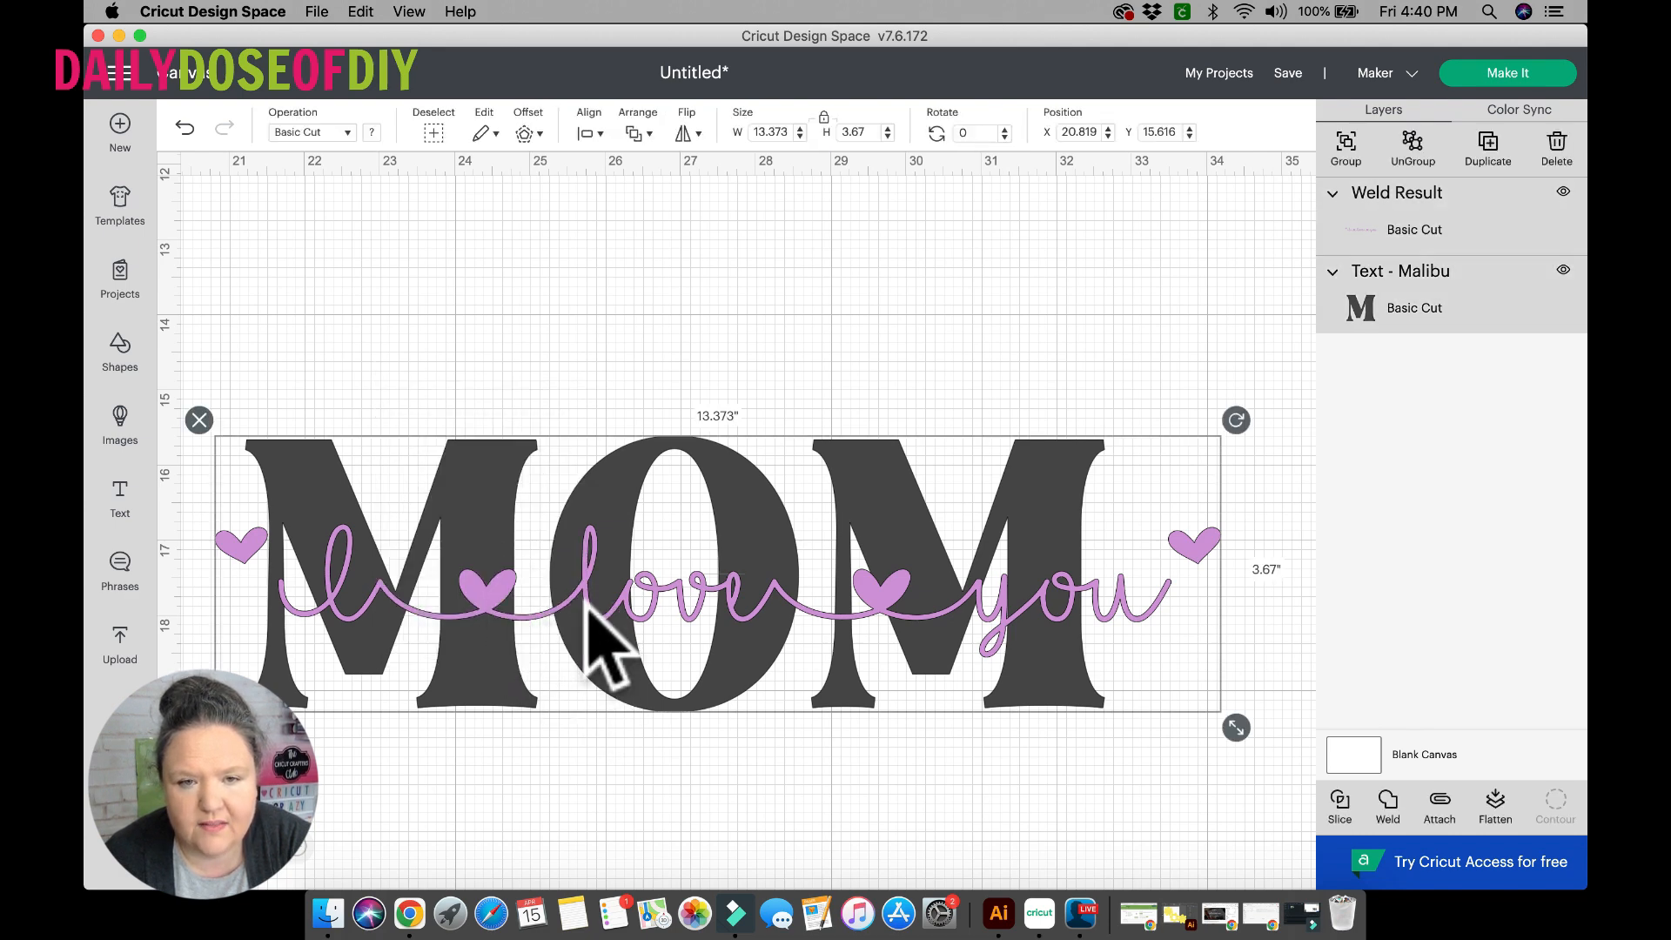
pyautogui.click(588, 133)
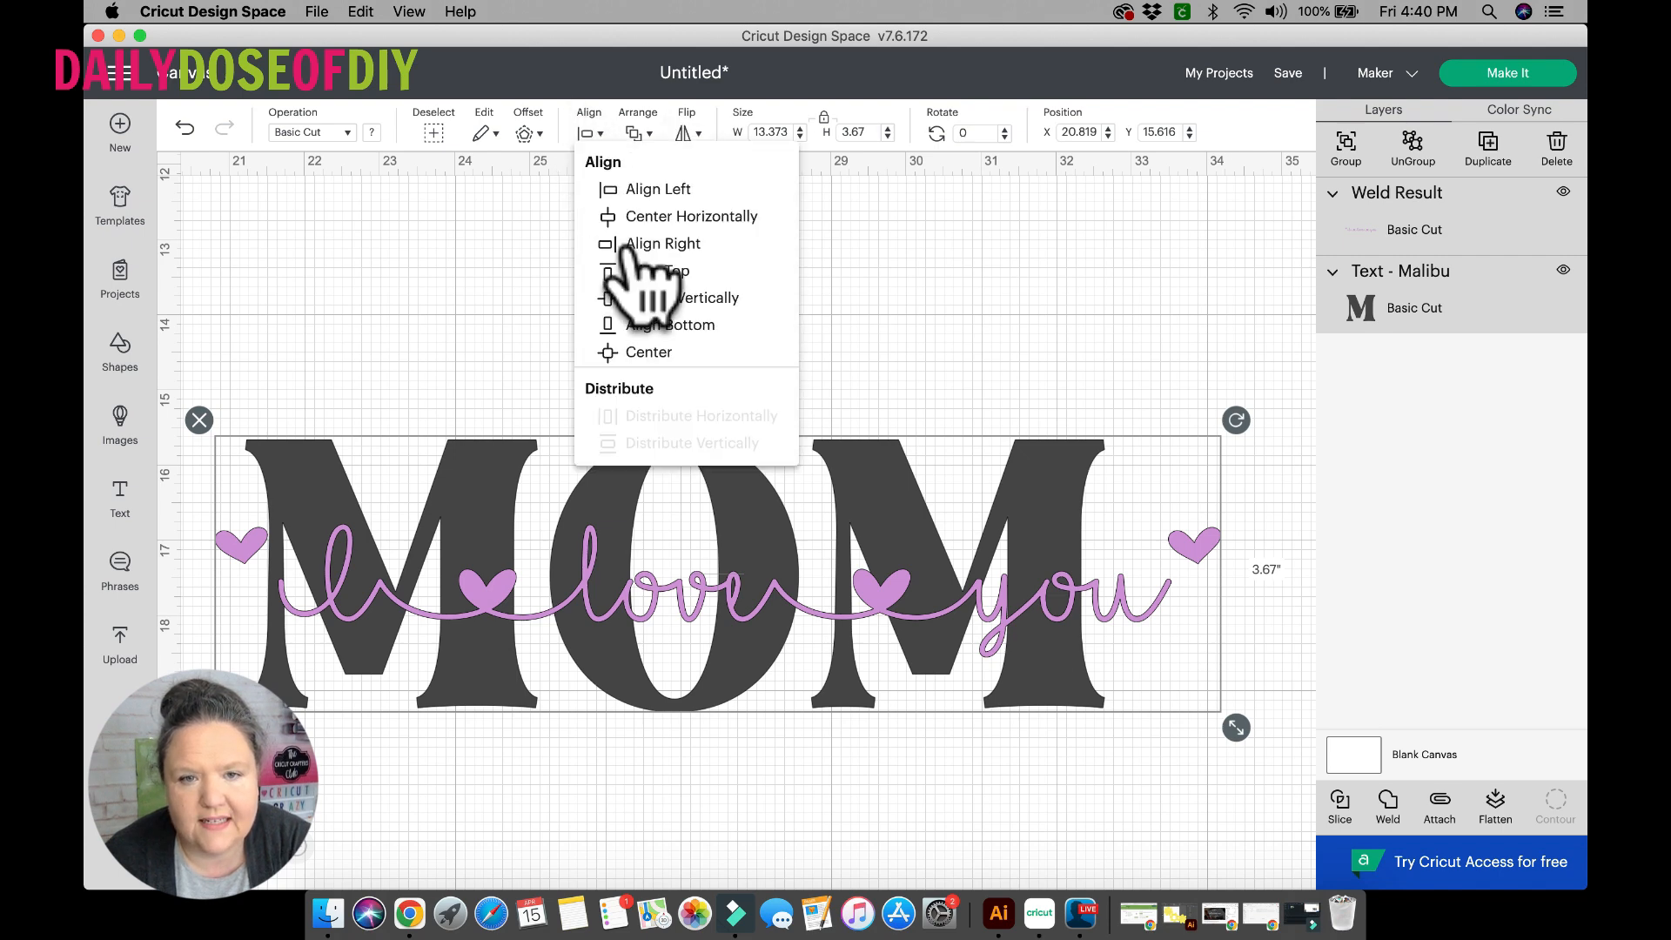
pyautogui.click(649, 353)
pyautogui.click(616, 328)
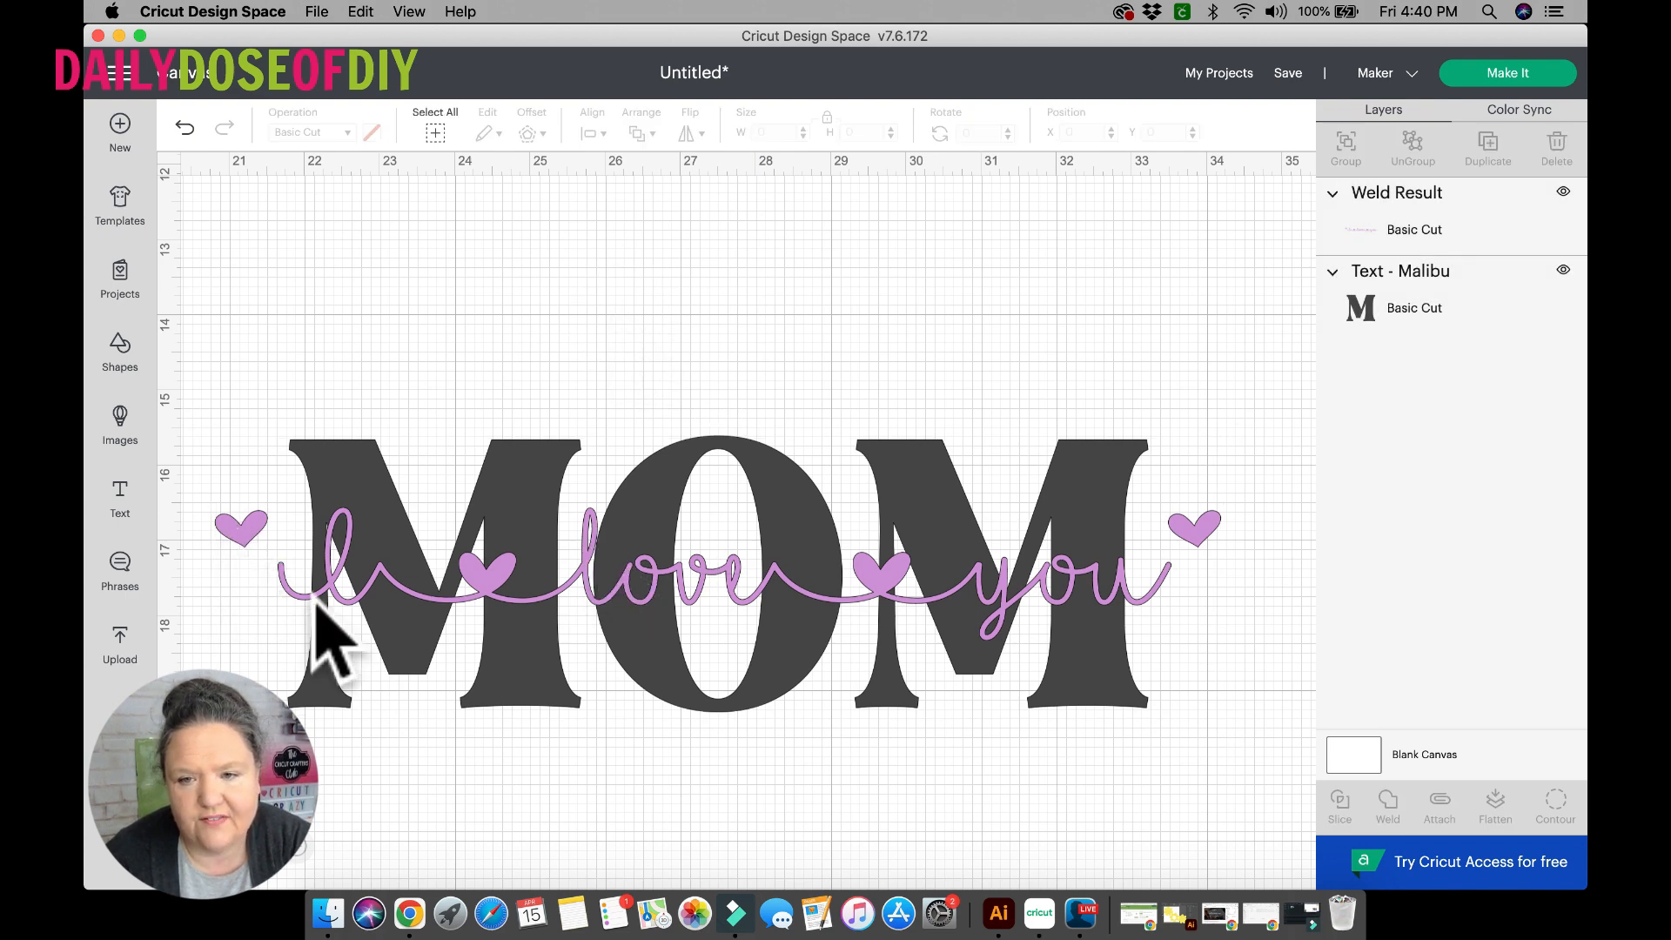
# Enlarge the purple phrase to about 14.2 inches wide and center it with MOM again.
pyautogui.click(615, 576)
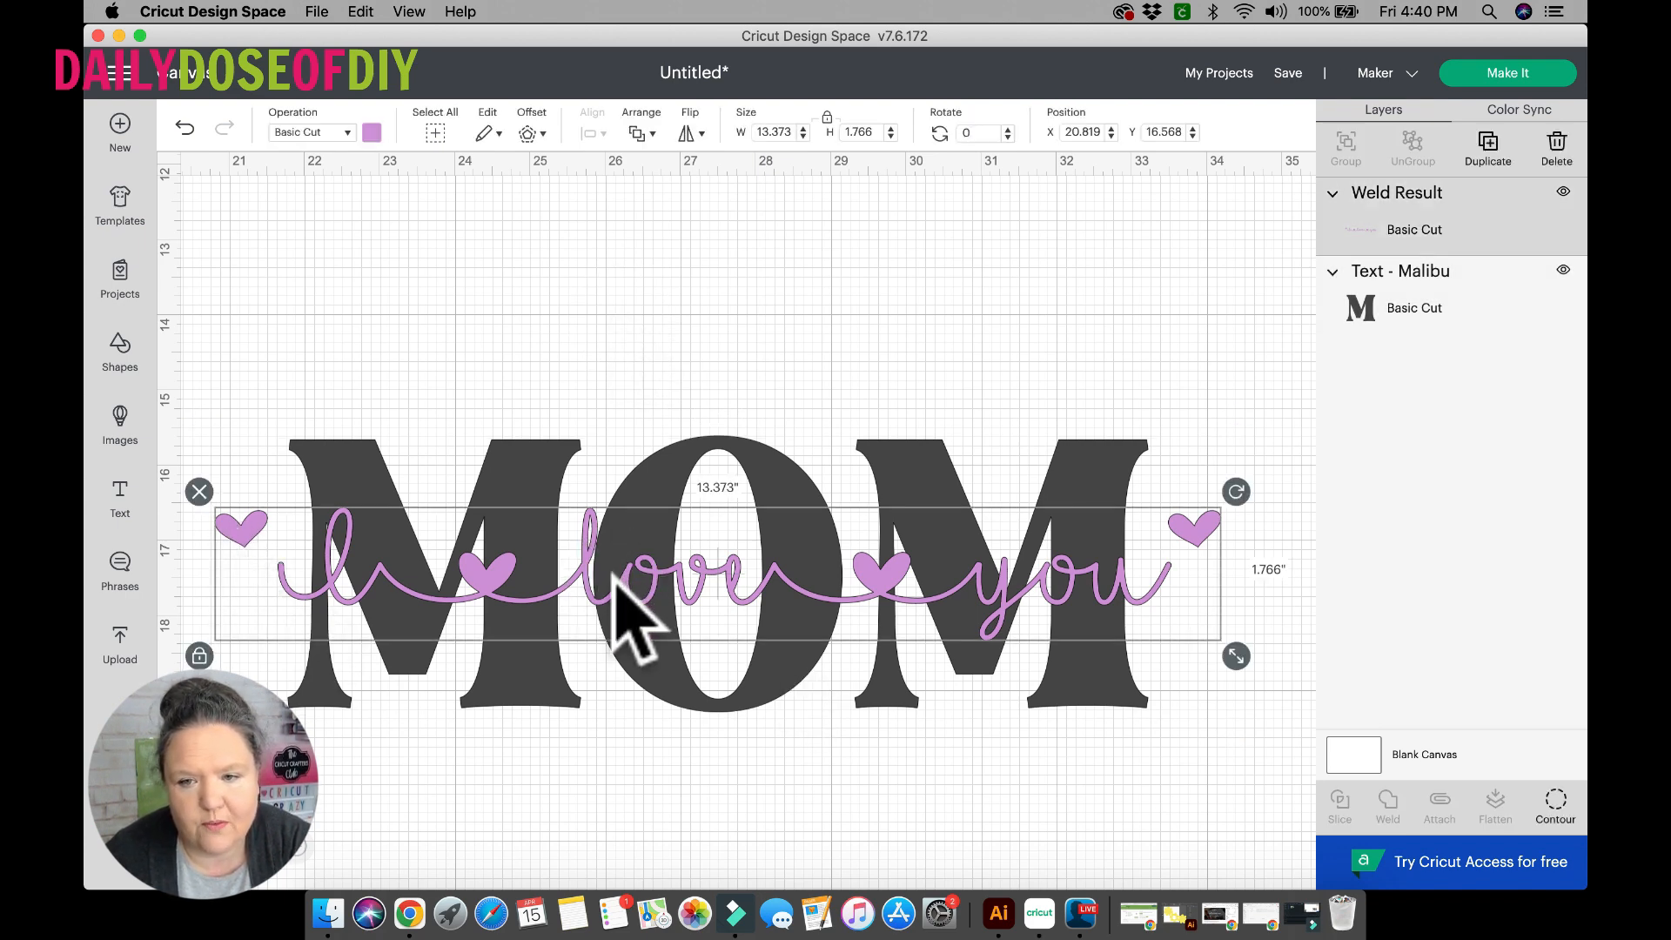
pyautogui.moveTo(1236, 656)
pyautogui.mouseDown()
pyautogui.moveTo(1272, 702)
pyautogui.moveTo(1249, 669)
pyautogui.mouseUp()
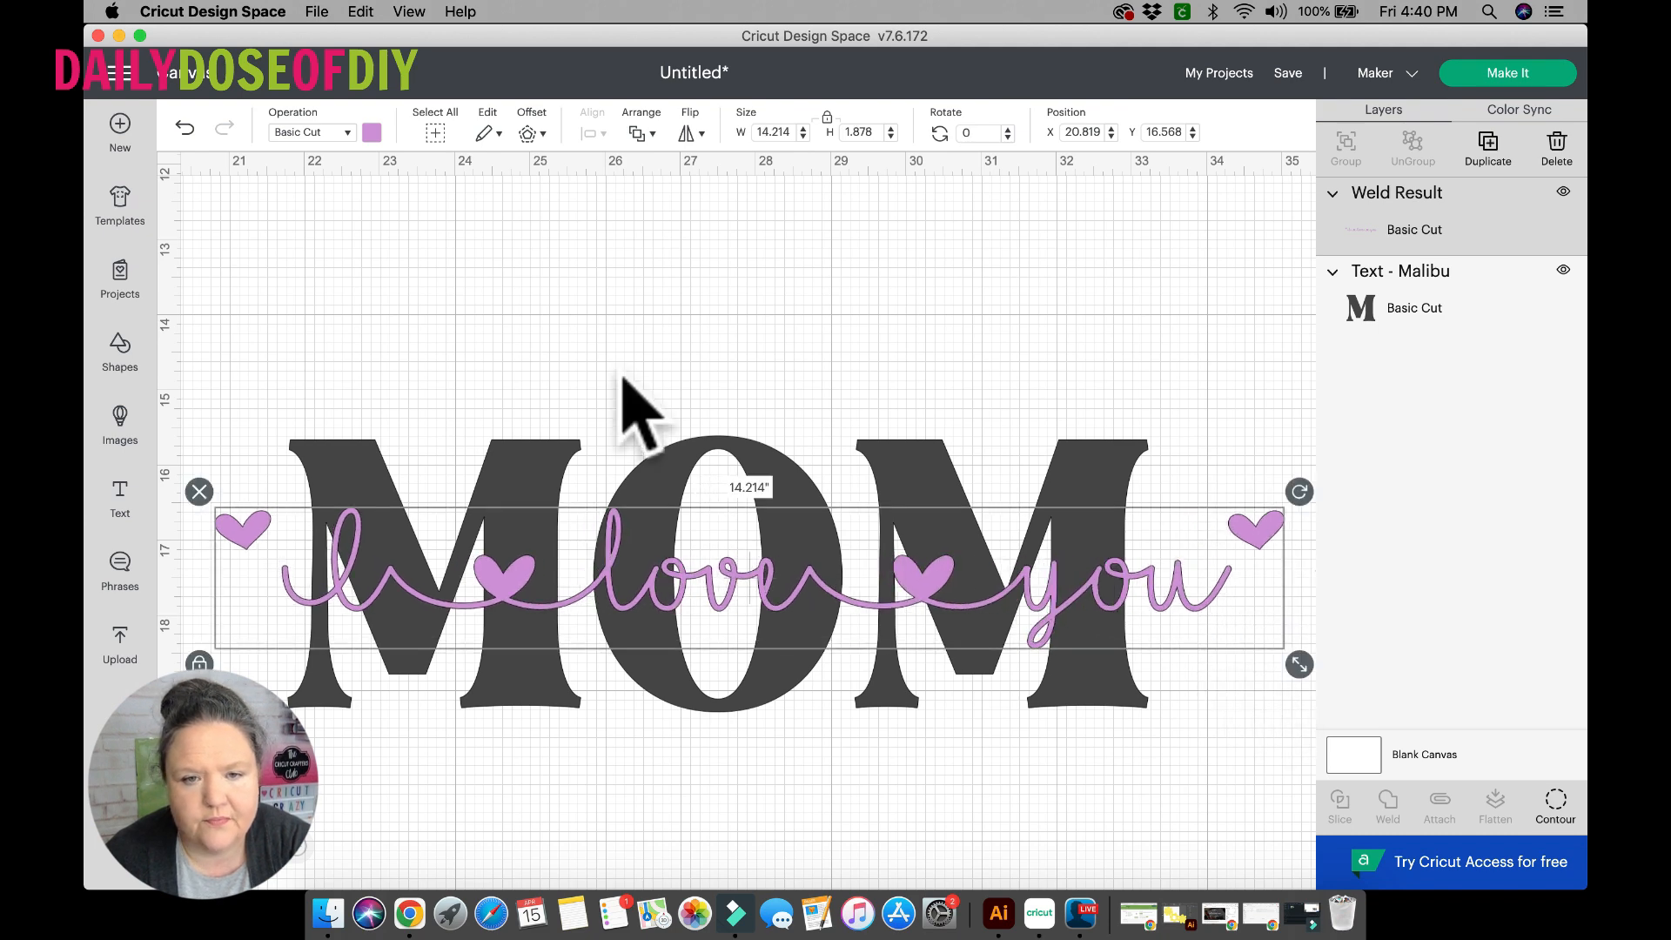
pyautogui.moveTo(622, 376); pyautogui.dragTo(717, 700)
pyautogui.click(592, 135)
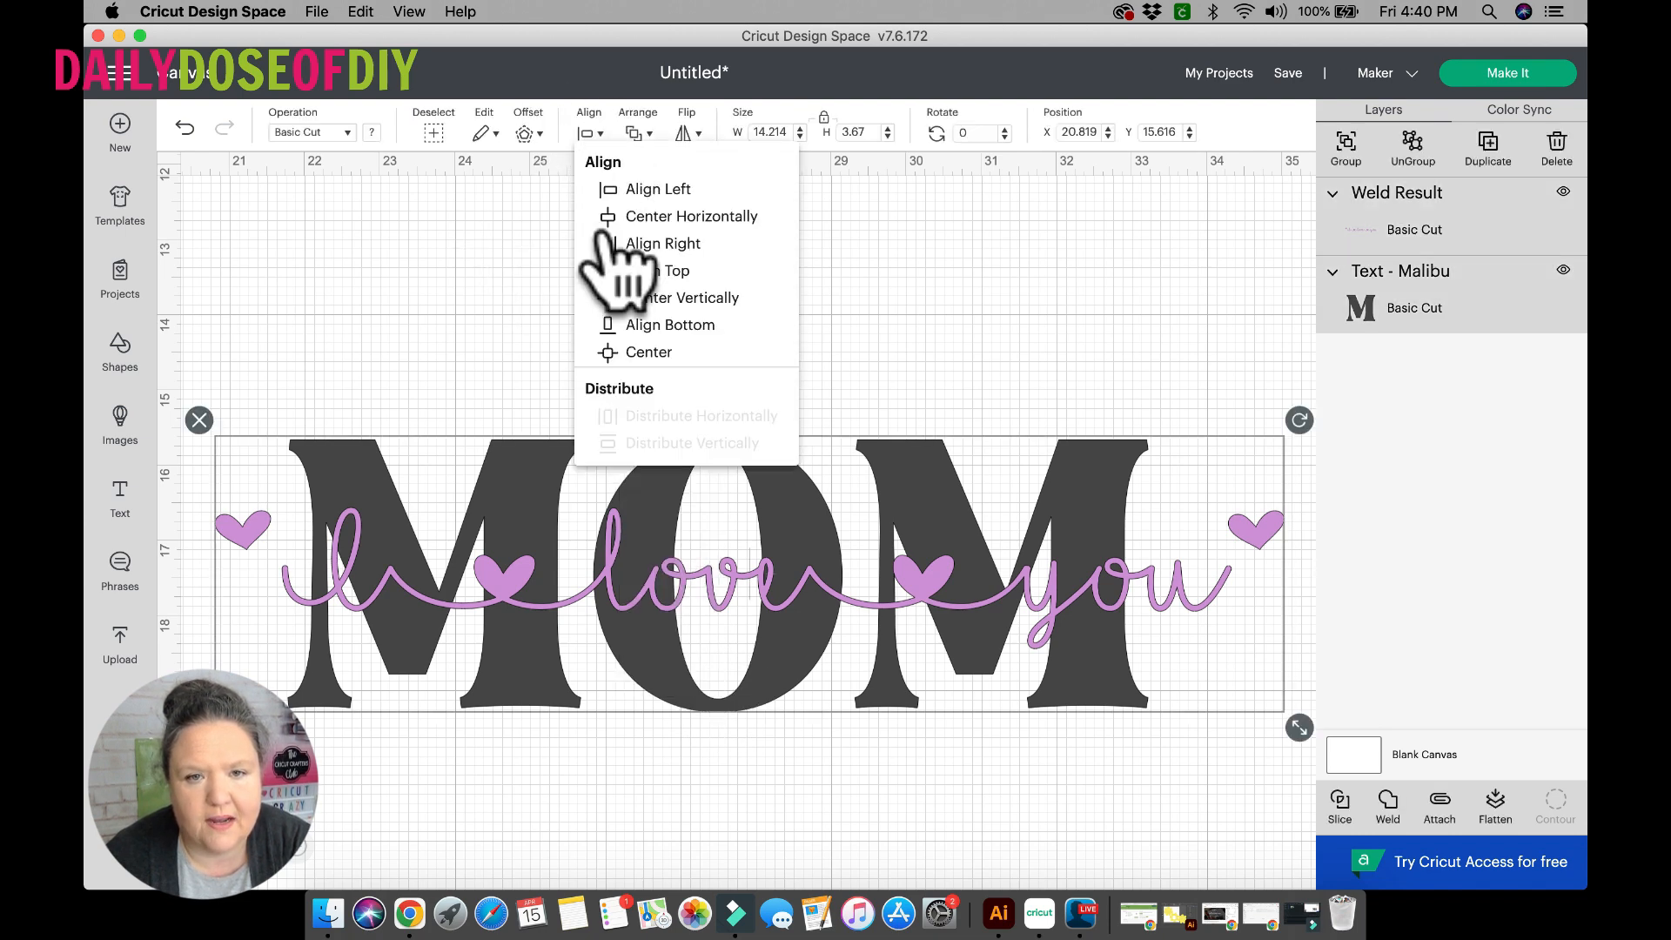
pyautogui.click(644, 352)
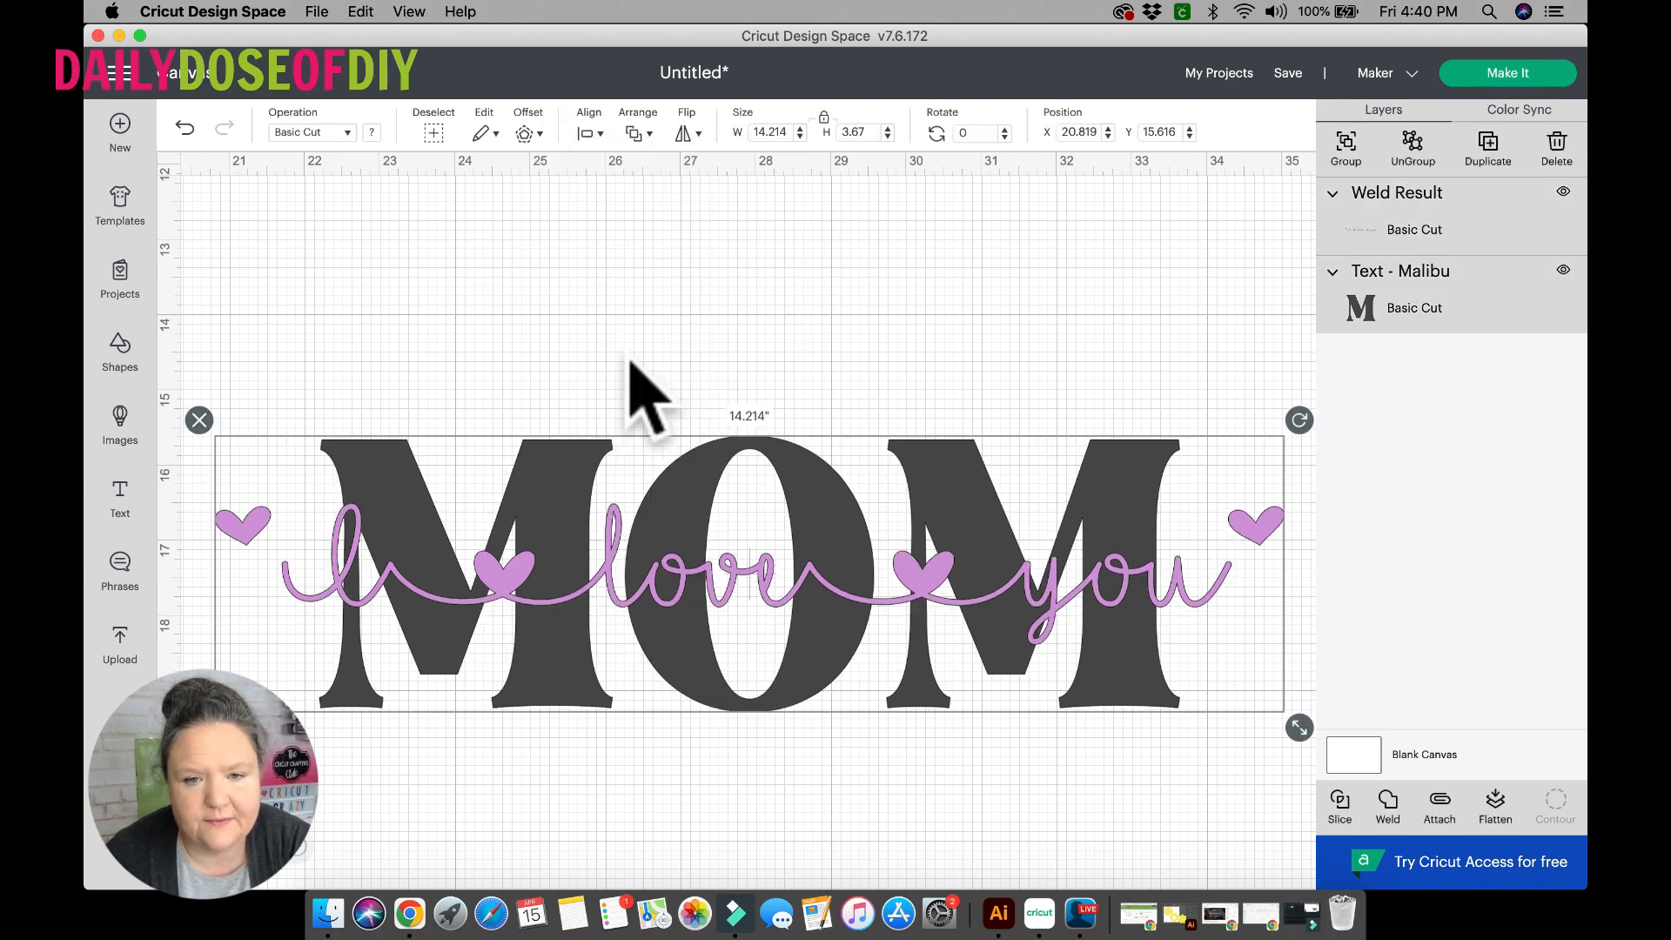
pyautogui.click(543, 311)
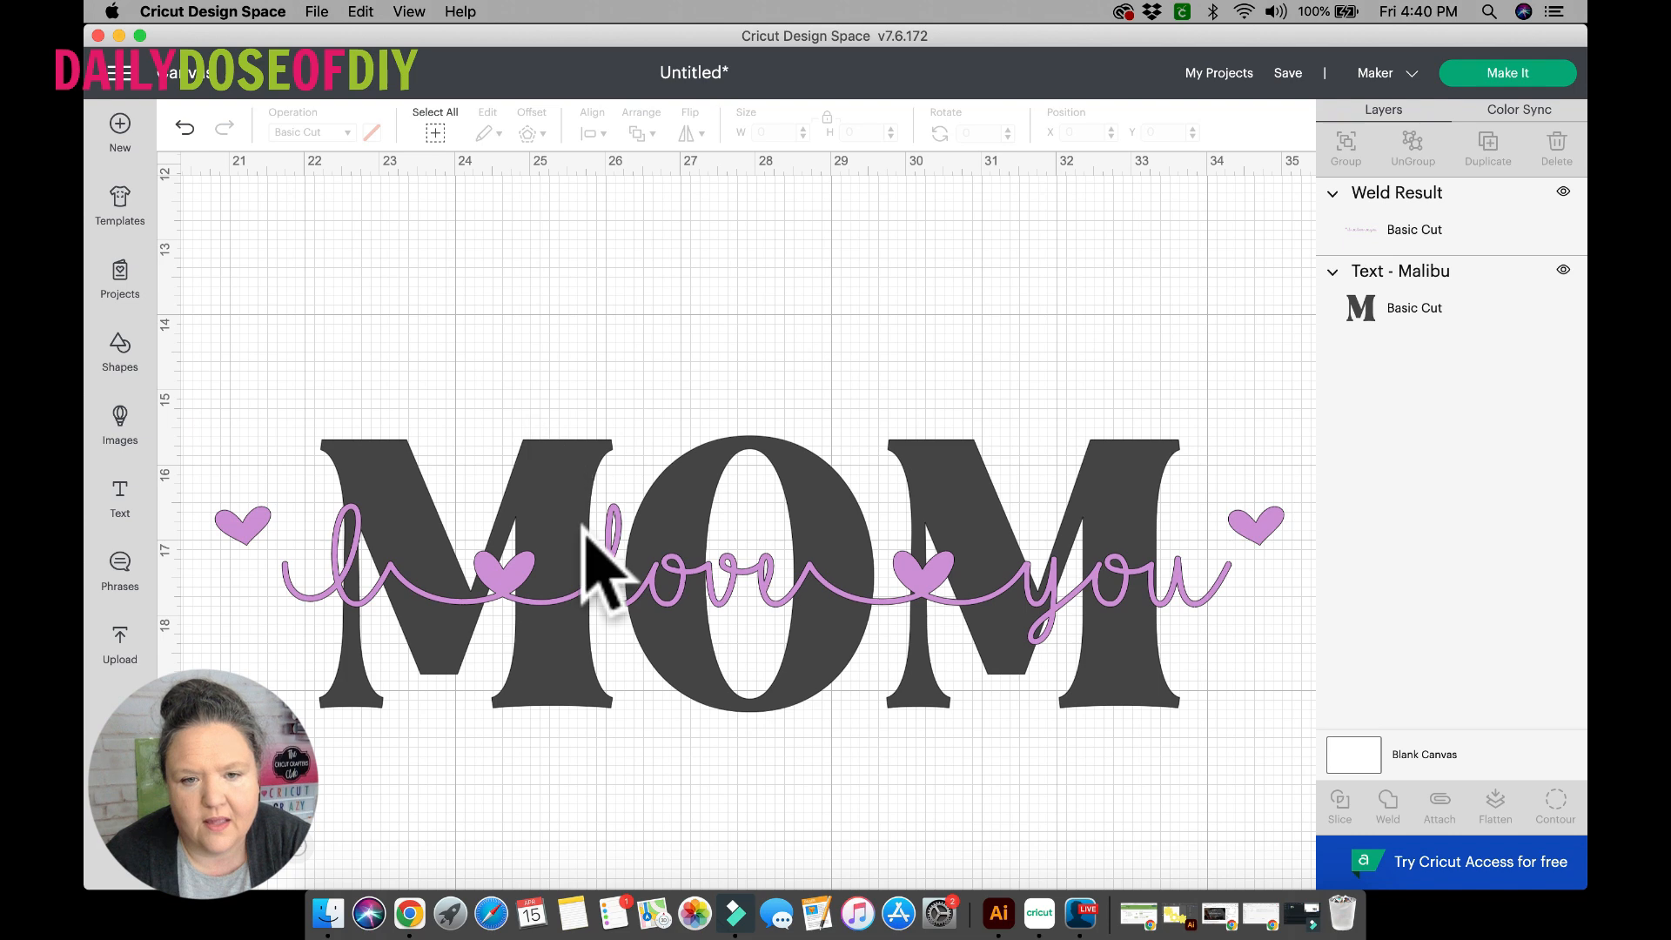
# Nudge the purple phrase down over MOM to about Y 16.84, keeping its horizontal position.
pyautogui.click(624, 575)
pyautogui.press('Down')
pyautogui.press('Down')
pyautogui.press('Down')
pyautogui.press('Down')
pyautogui.press('Down')
pyautogui.press('Down')
pyautogui.press('Down')
pyautogui.press('Down')
pyautogui.press('Down')
pyautogui.press('Down')
pyautogui.press('Down')
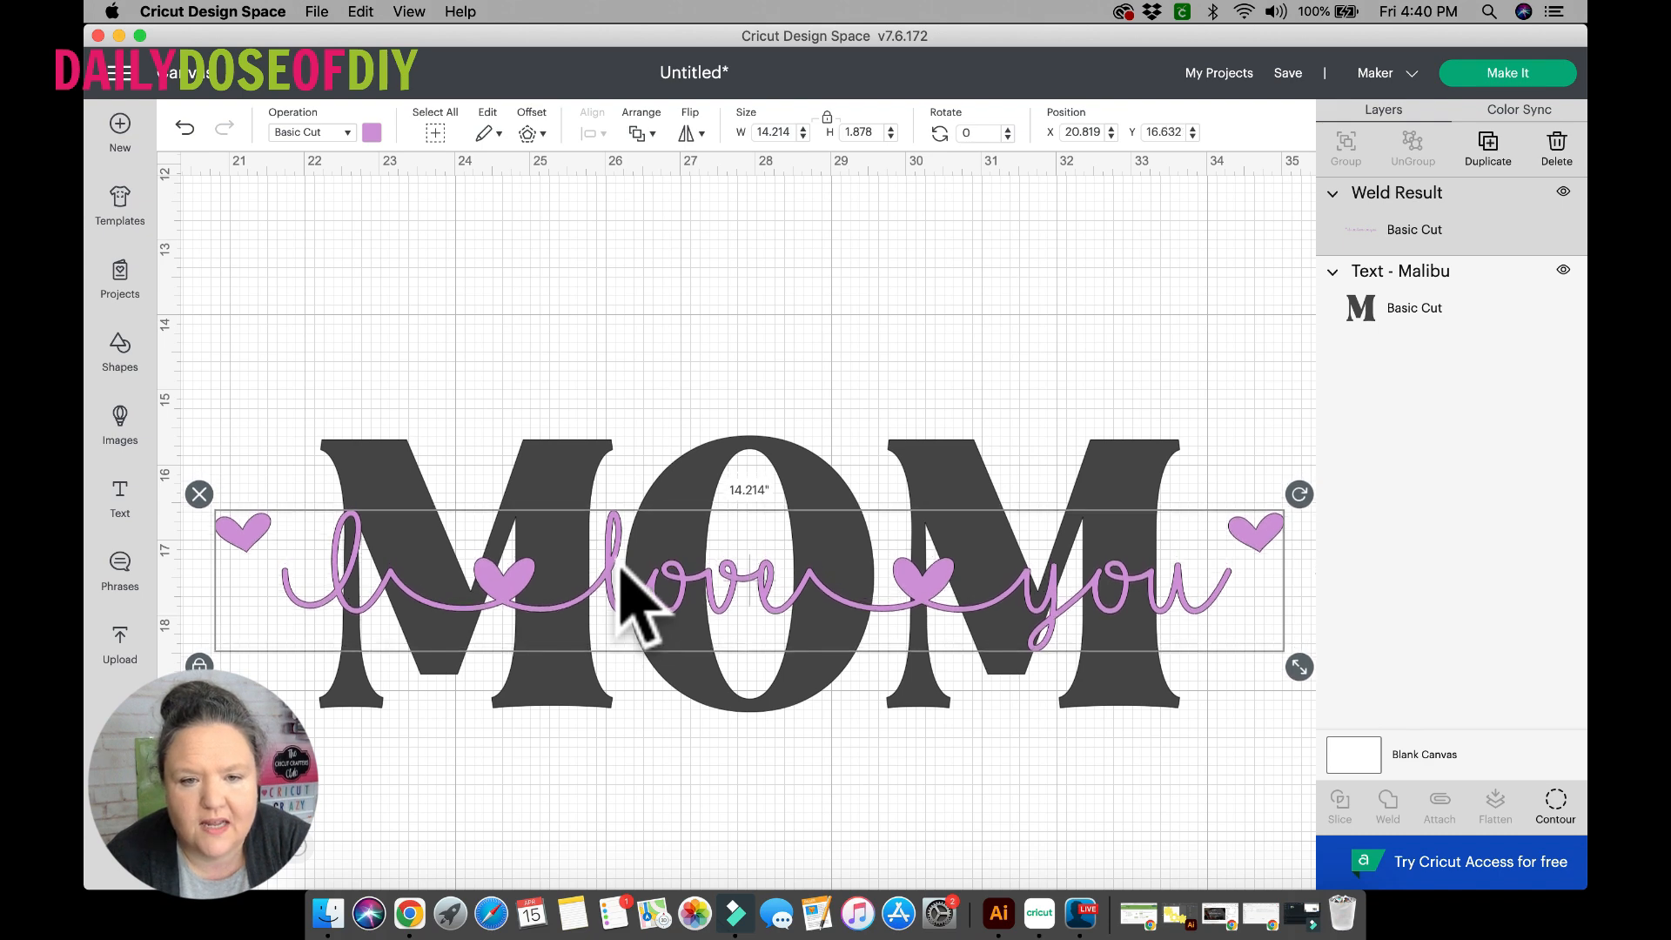
pyautogui.press('Down')
pyautogui.press('Down')
pyautogui.press('Down')
pyautogui.press('Down')
pyautogui.press('Down')
pyautogui.press('Down')
pyautogui.press('Down')
pyautogui.press('Down')
pyautogui.press('Down')
pyautogui.press('Down')
pyautogui.press('Down')
pyautogui.press('Down')
pyautogui.press('Down')
pyautogui.press('Down')
pyautogui.press('Down')
pyautogui.press('Down')
pyautogui.press('Down')
pyautogui.press('Down')
pyautogui.press('Down')
pyautogui.press('Down')
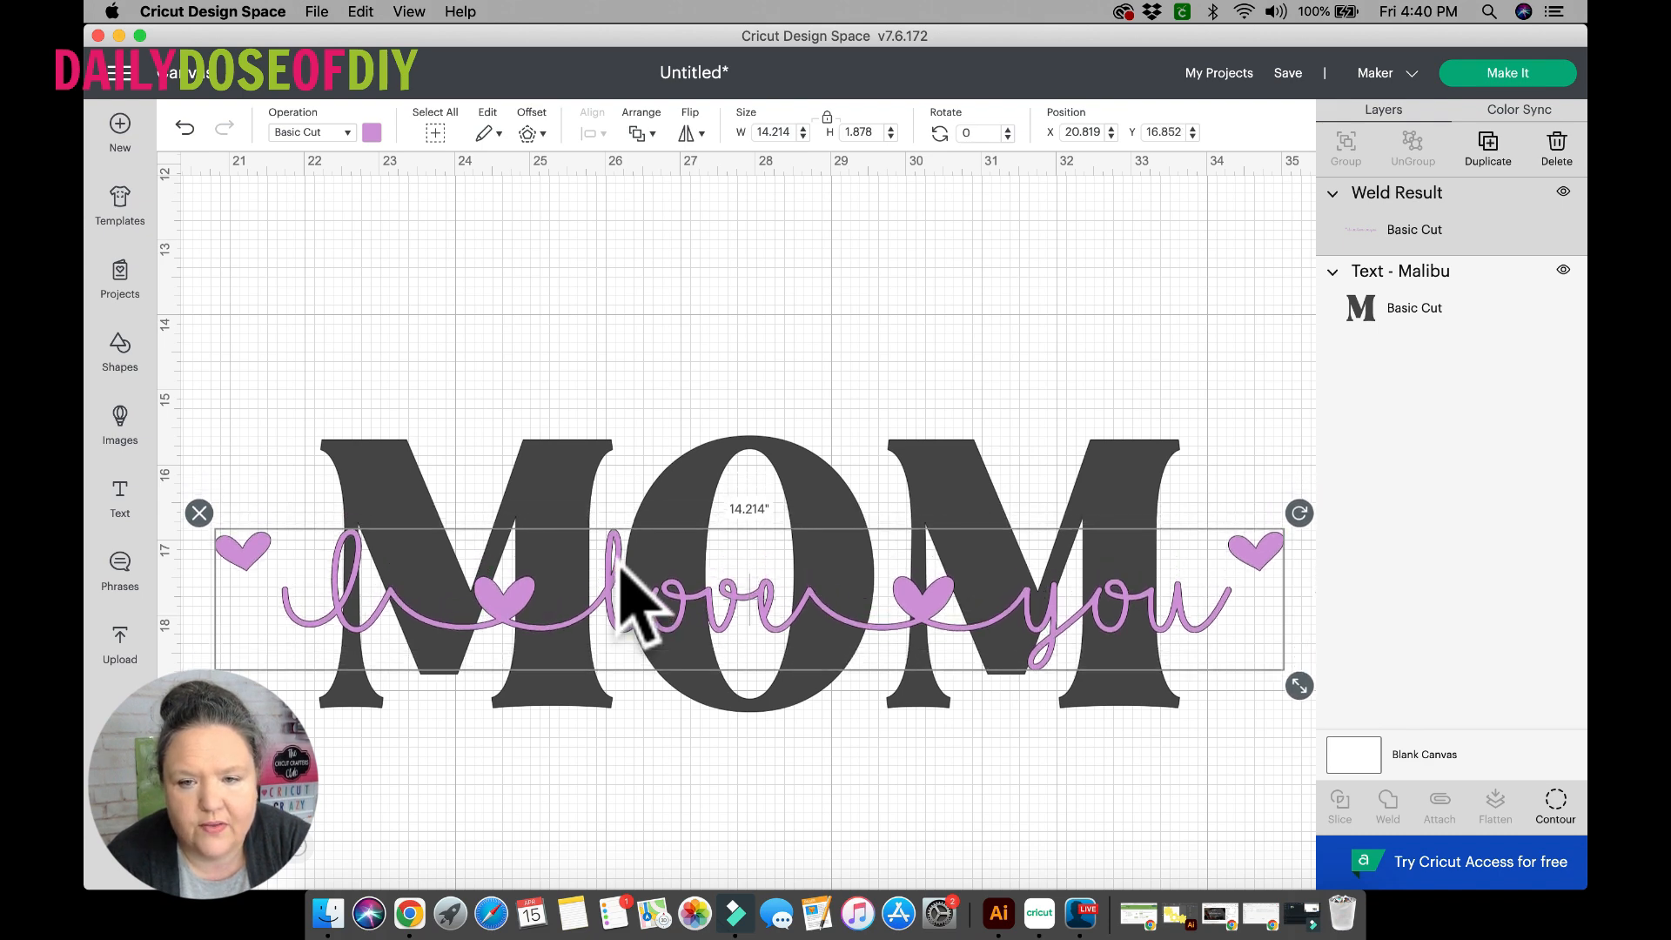
pyautogui.press('Up')
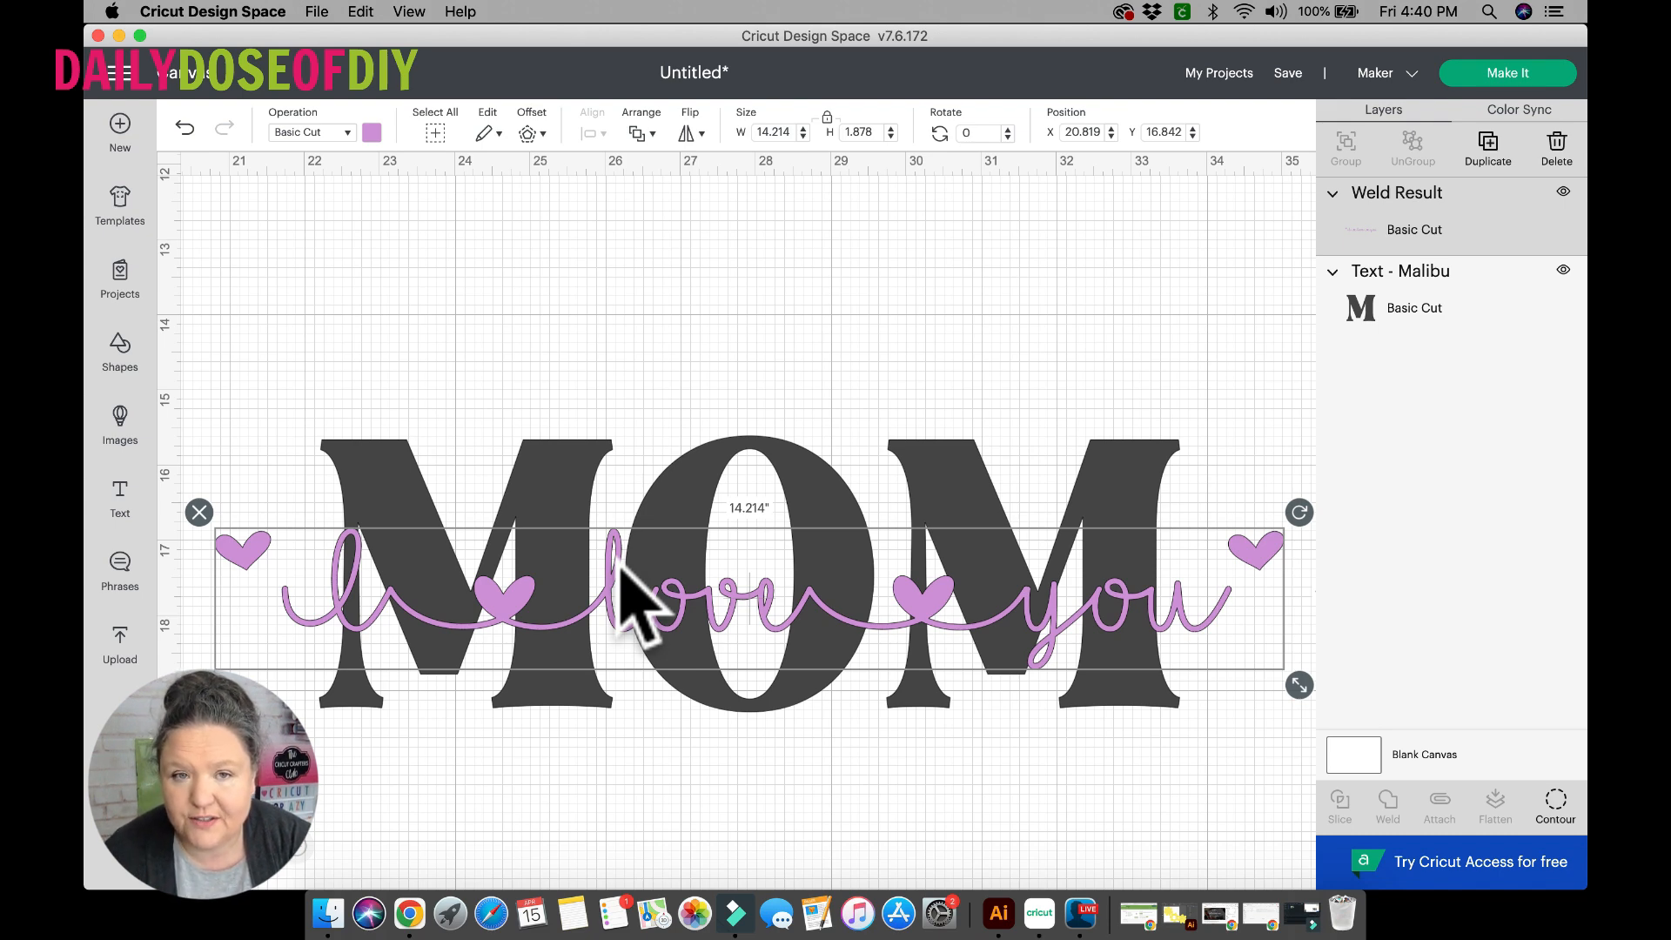
# Create a 0.1-inch rounded-corner offset of the phrase and move the purple phrase below MOM to about X 21.01, Y 21.77.
pyautogui.click(528, 134)
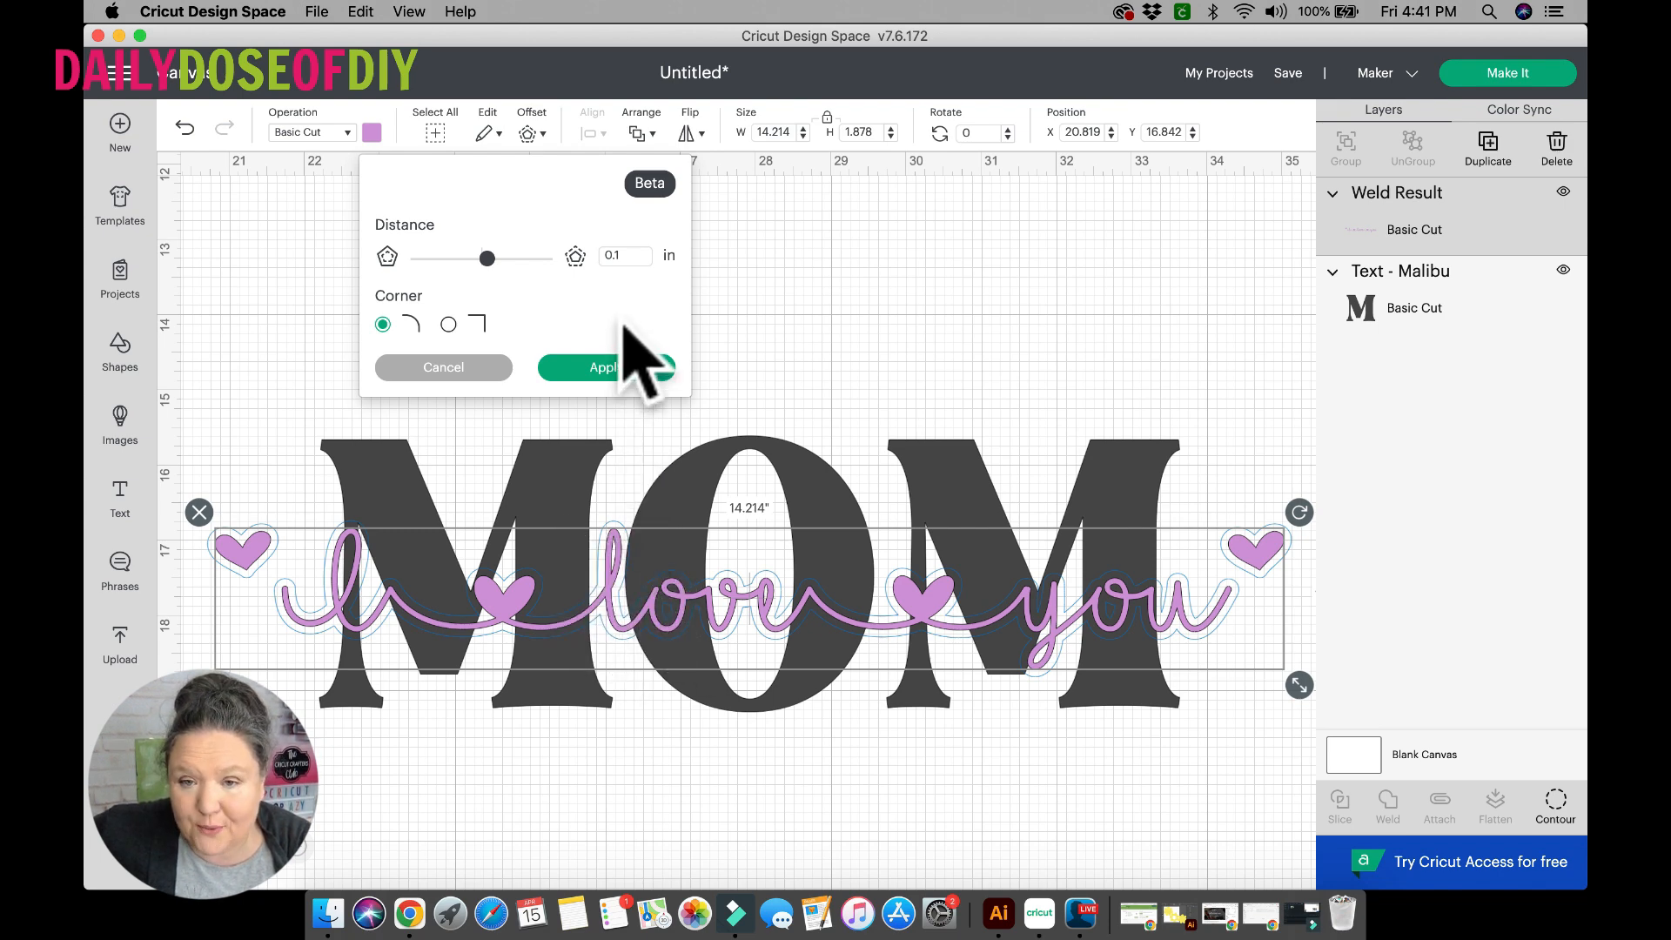
pyautogui.click(607, 367)
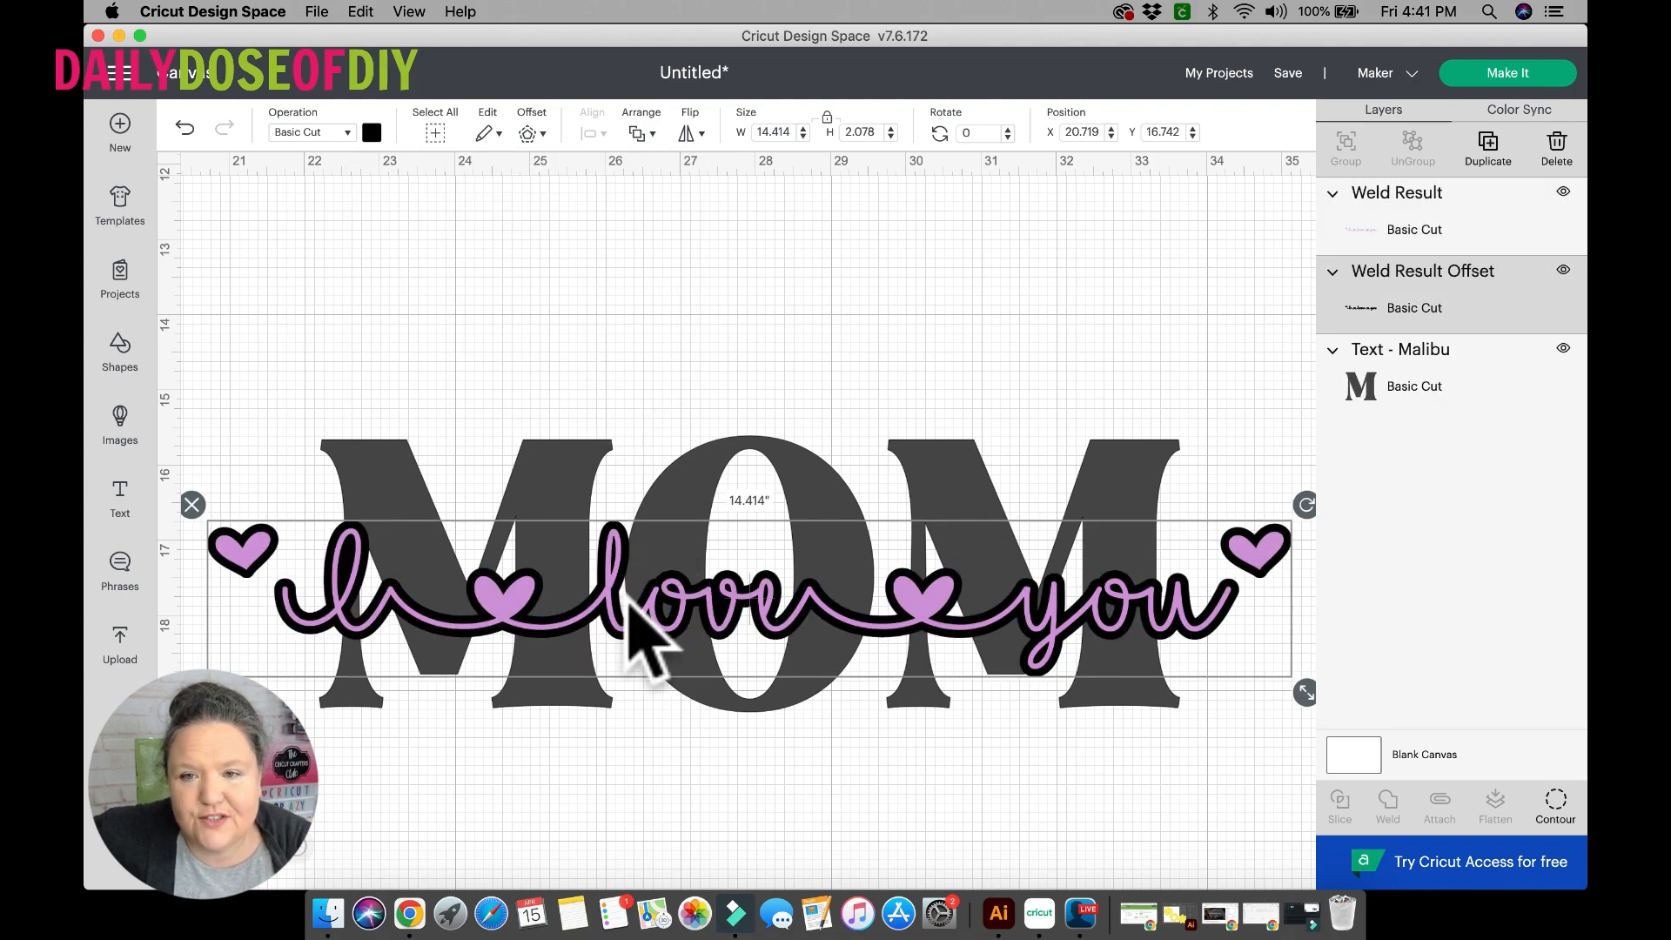
pyautogui.scroll(-2, 635, 577)
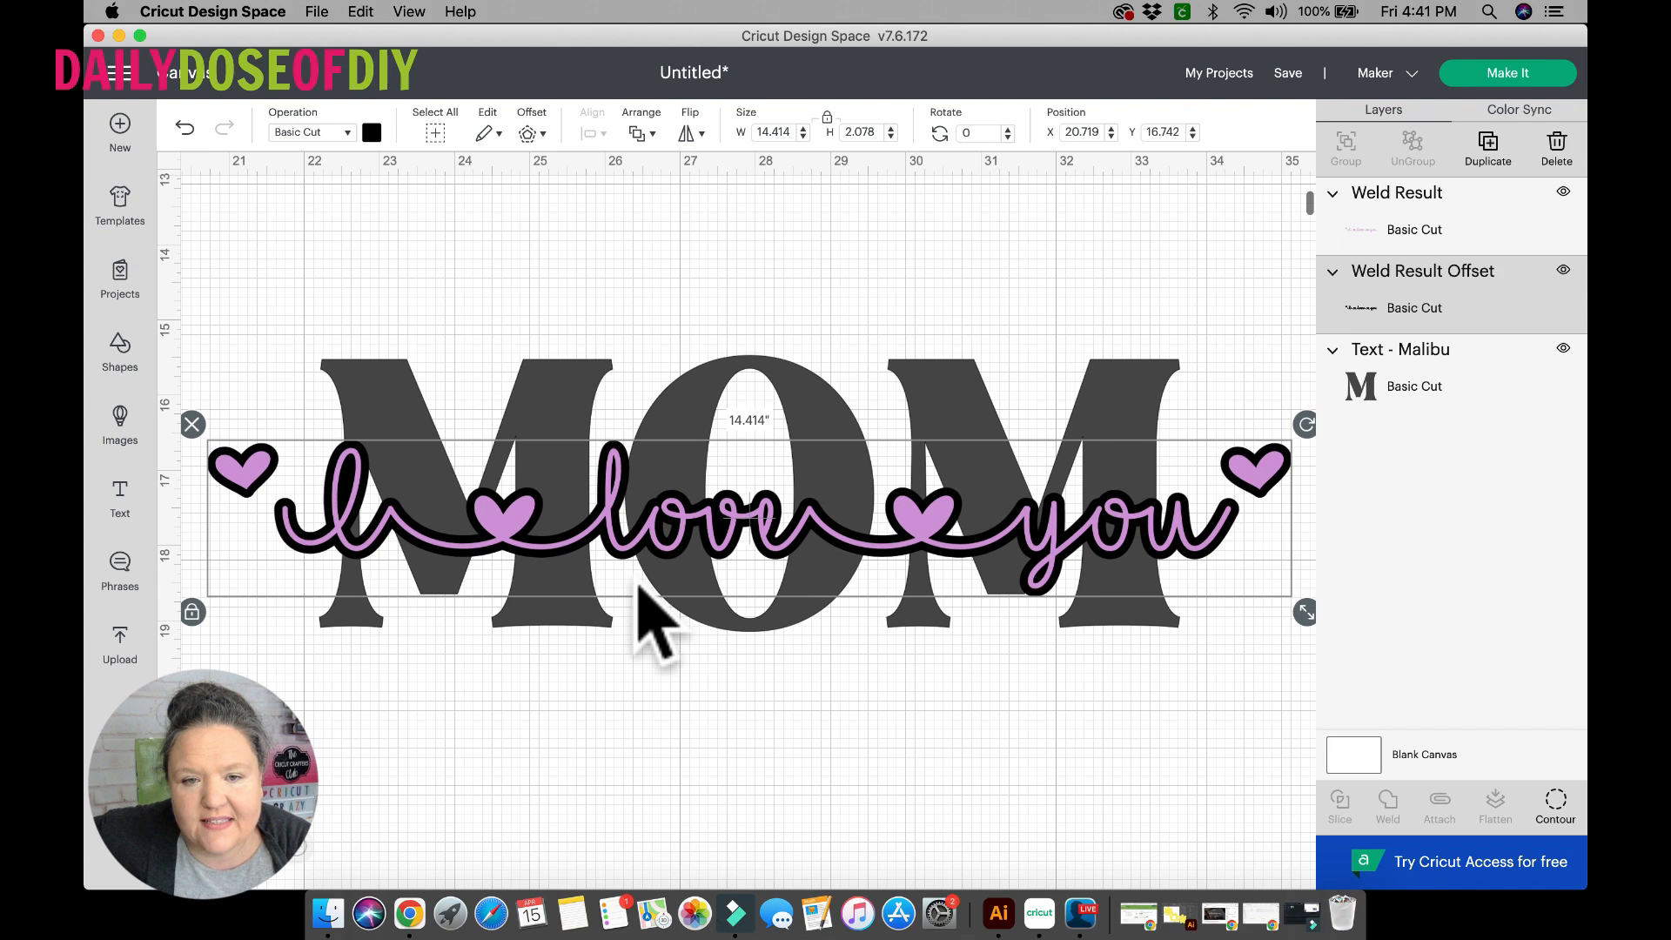
pyautogui.click(508, 510)
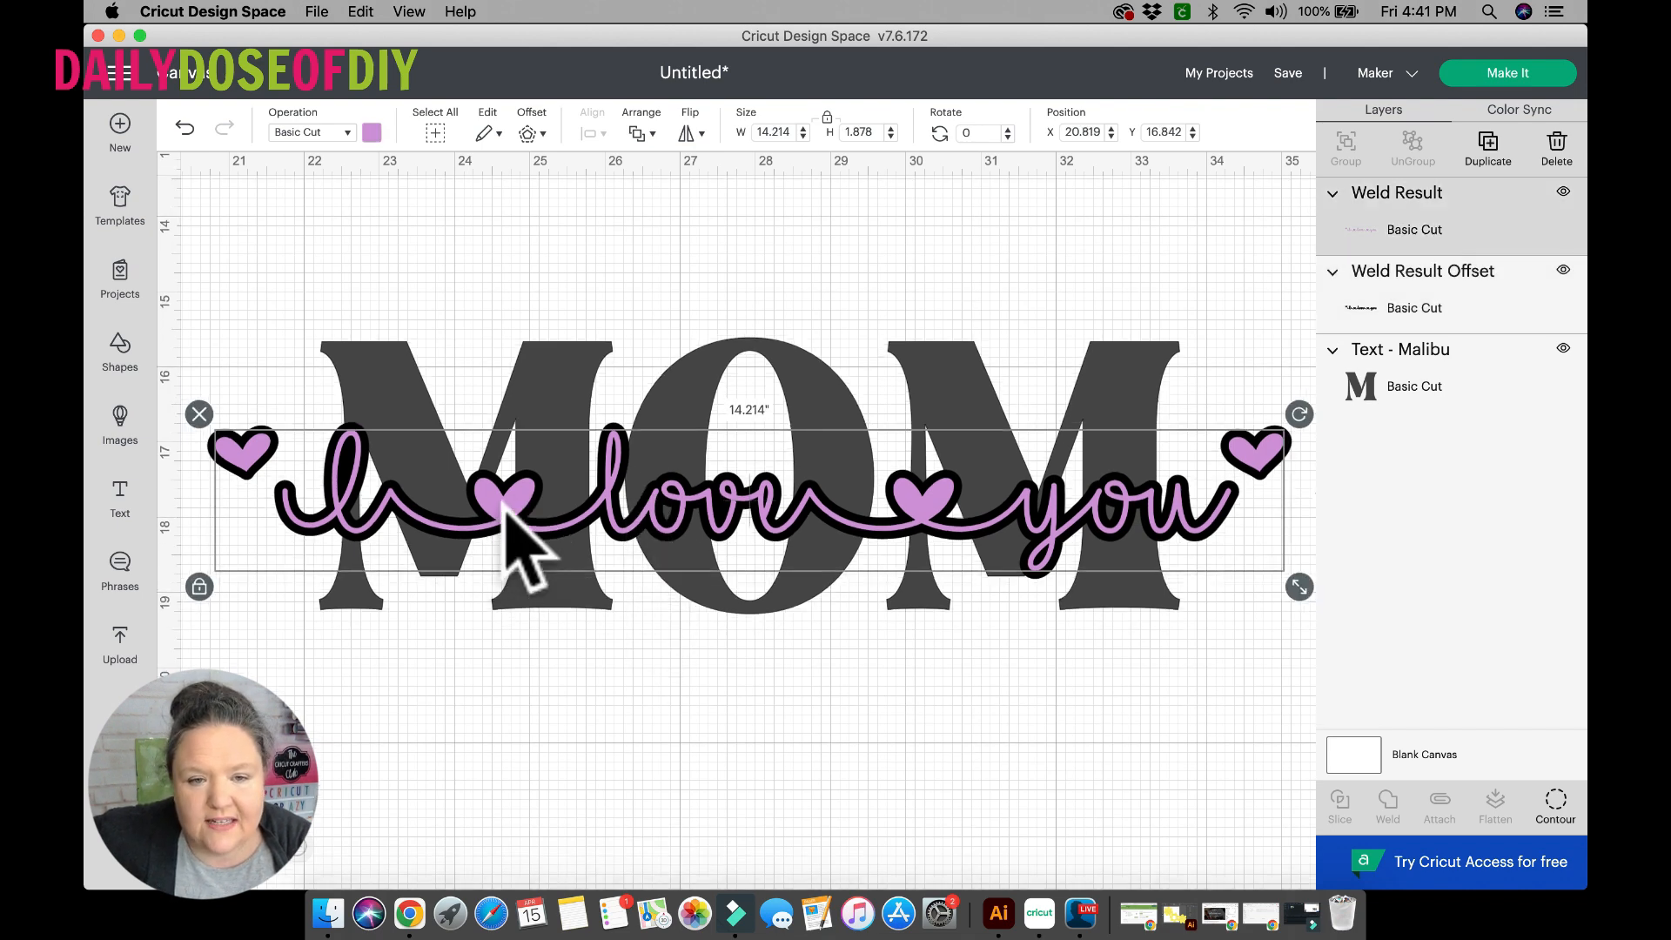
pyautogui.moveTo(503, 510); pyautogui.dragTo(520, 876)
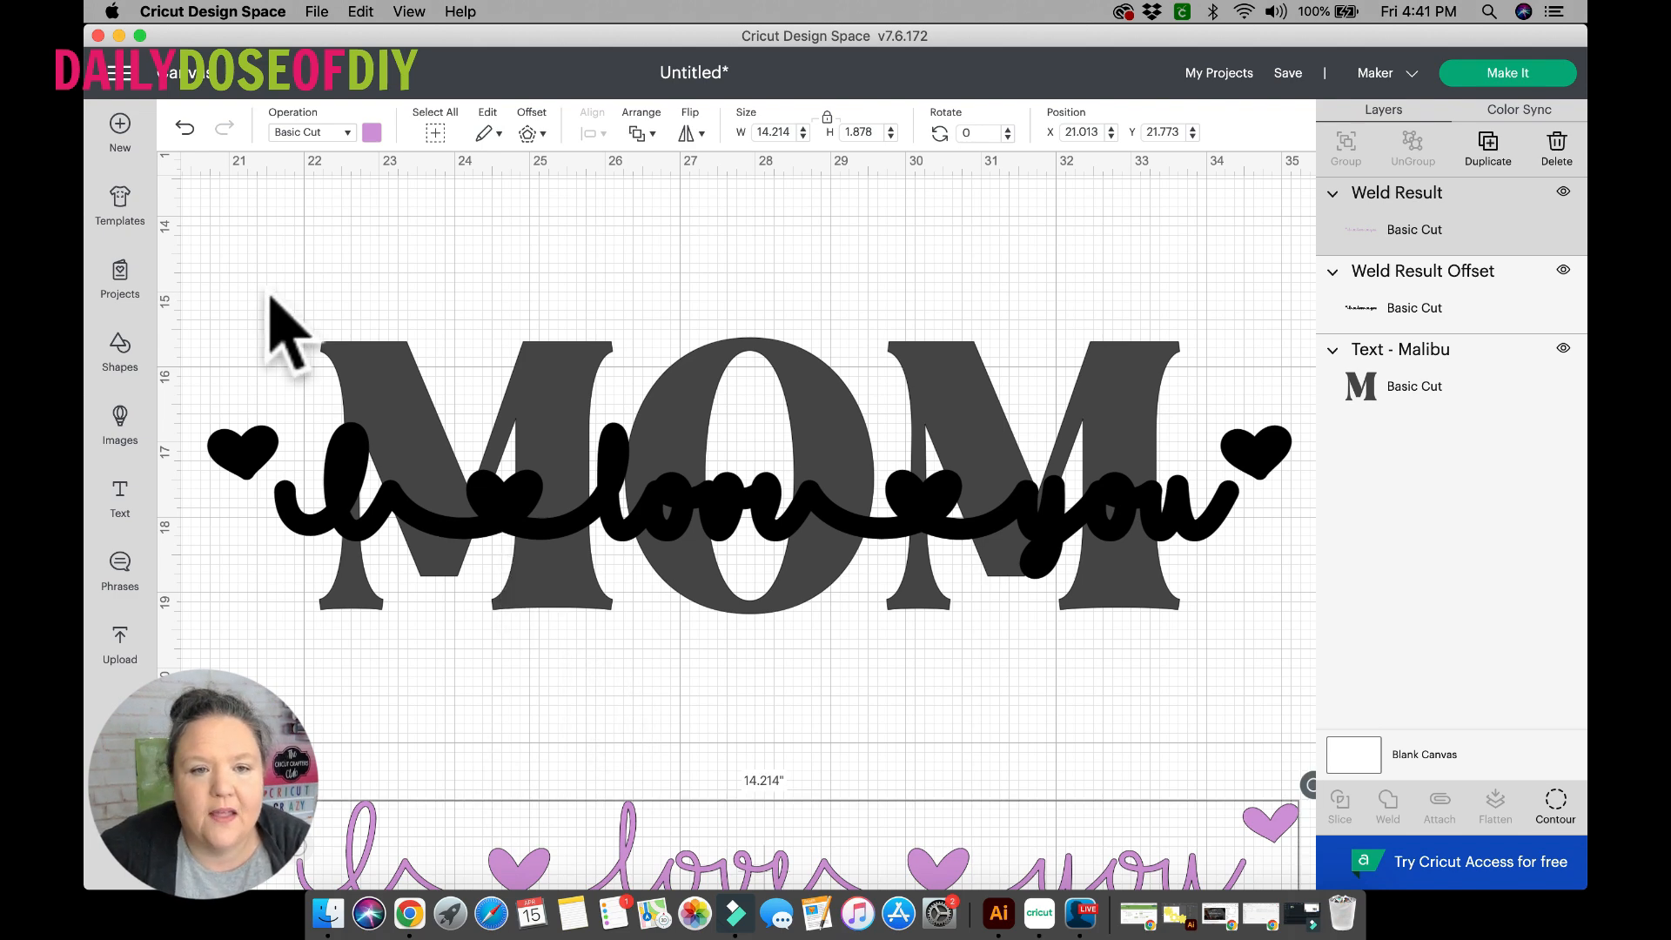
# Slice the phrase's offset shape out of MOM and move the cut MOM down to about X 22.19, Y 20.09.
pyautogui.moveTo(268, 294); pyautogui.dragTo(734, 629)
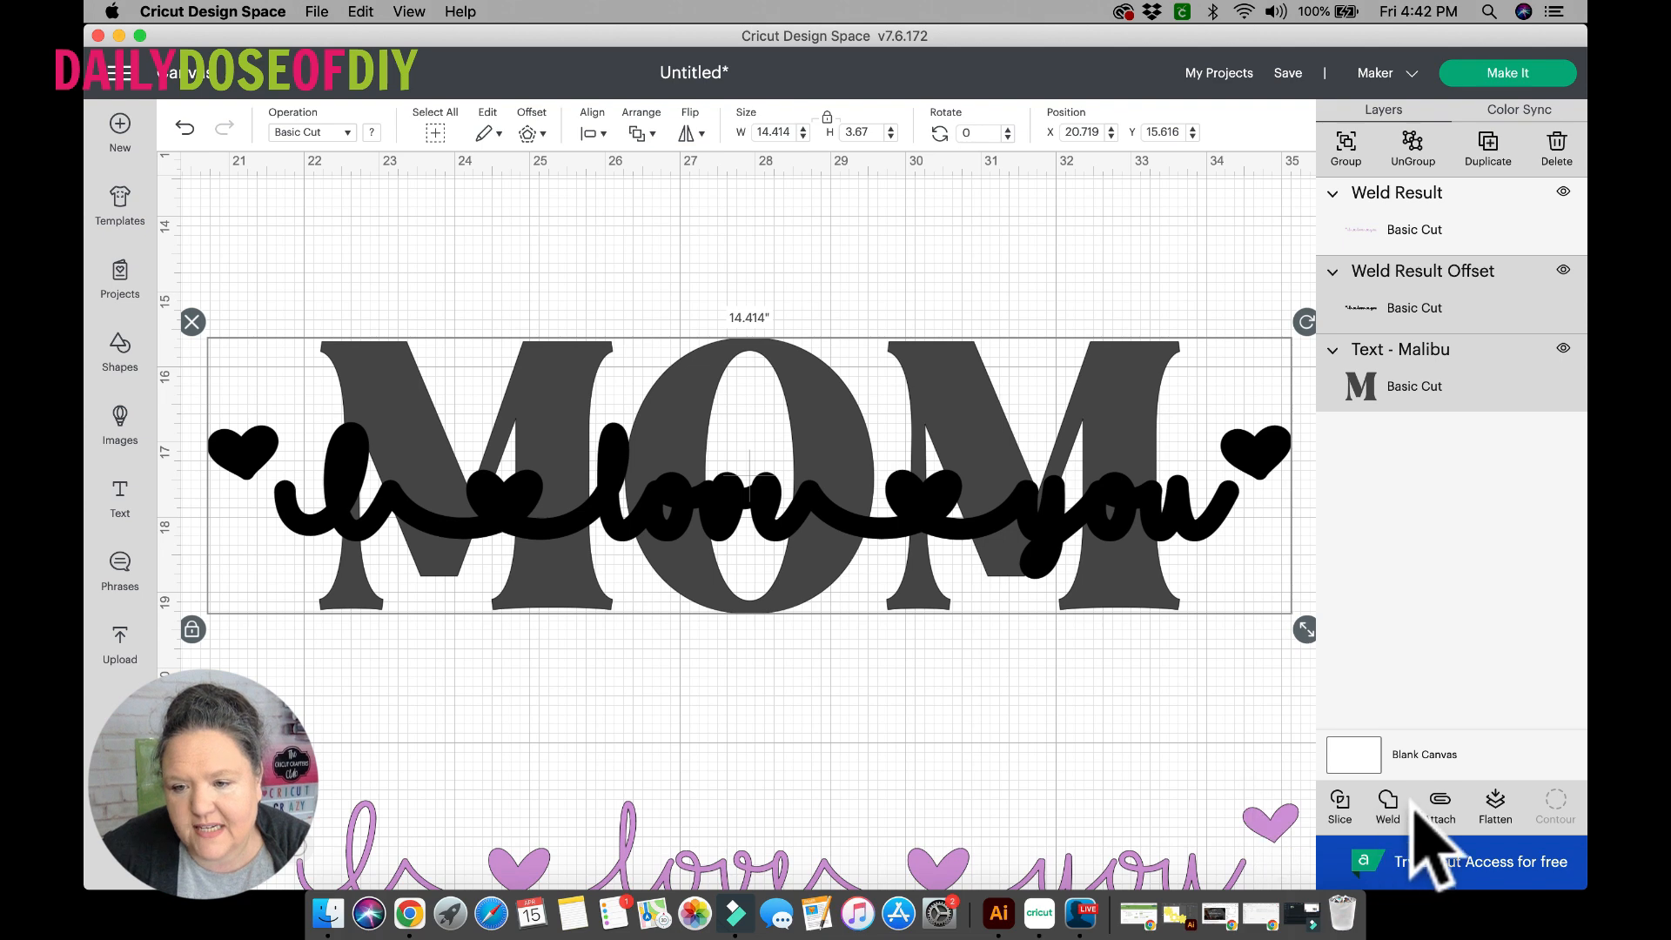
pyautogui.click(1335, 815)
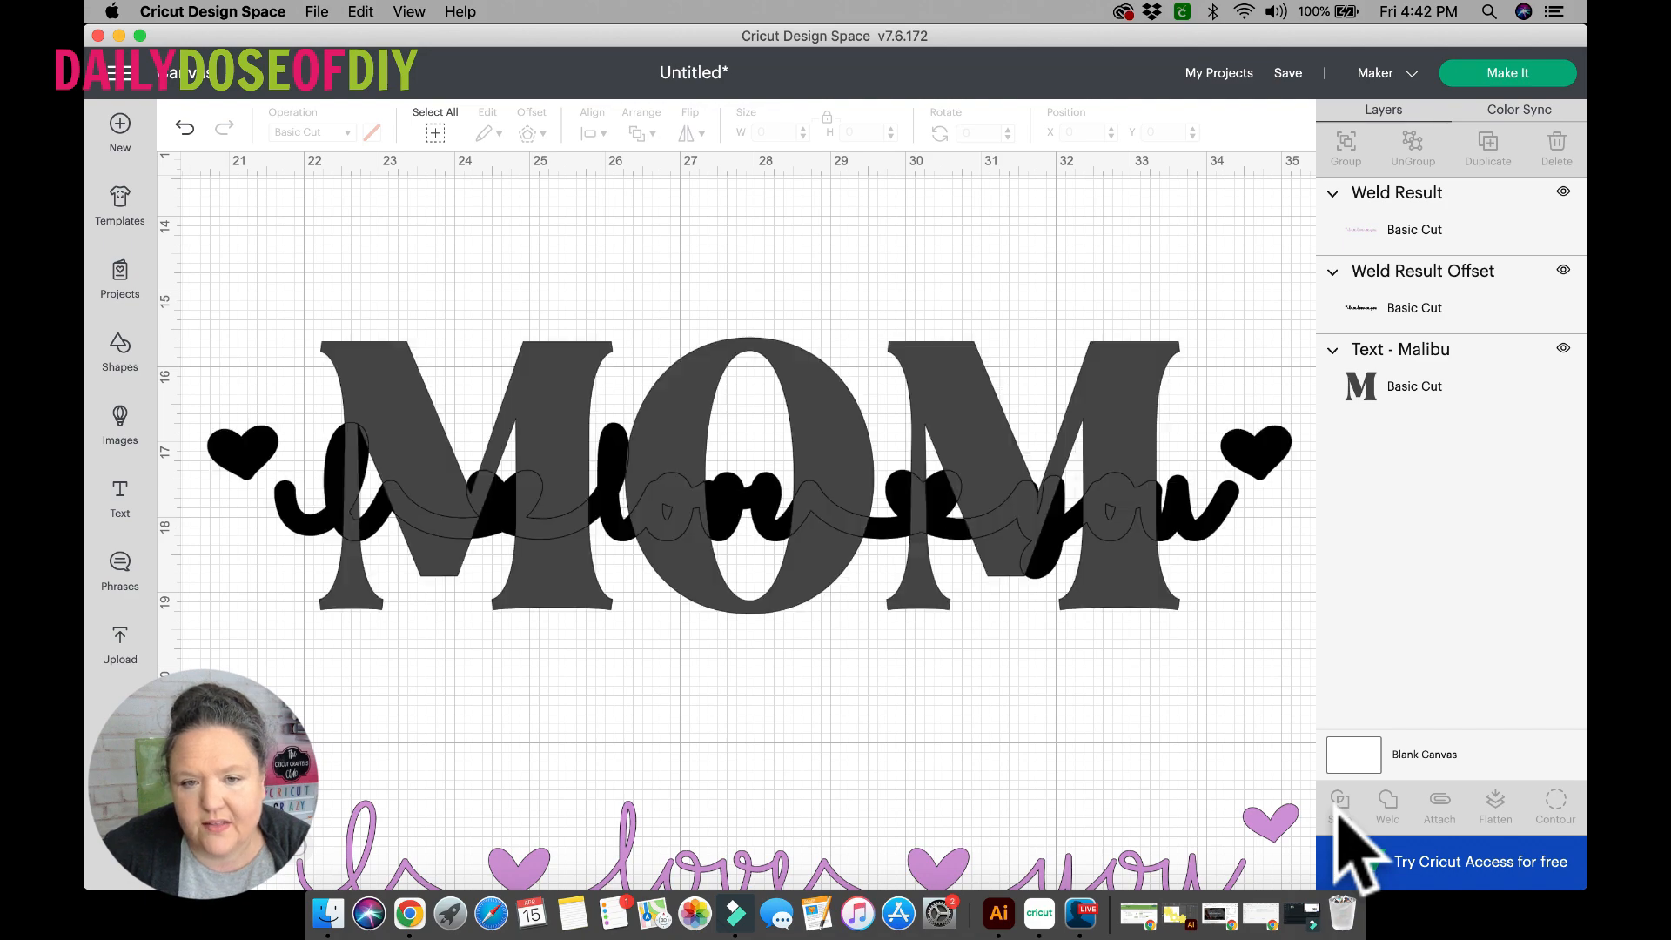
pyautogui.moveTo(661, 411); pyautogui.dragTo(620, 273)
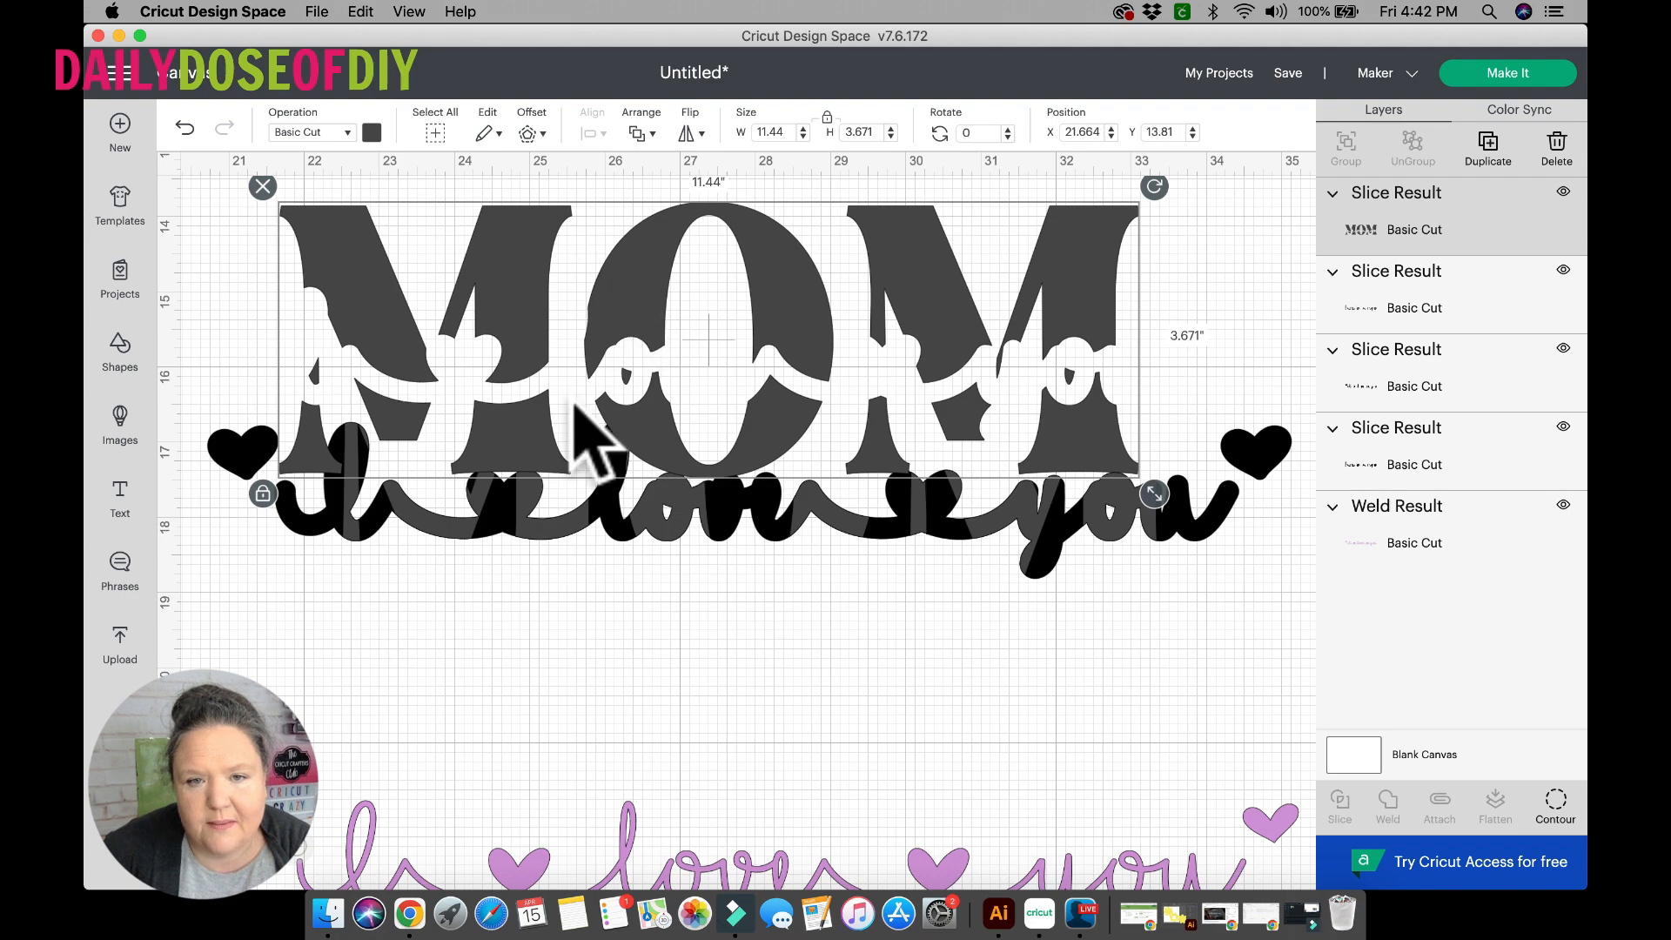
pyautogui.moveTo(541, 357); pyautogui.dragTo(562, 775)
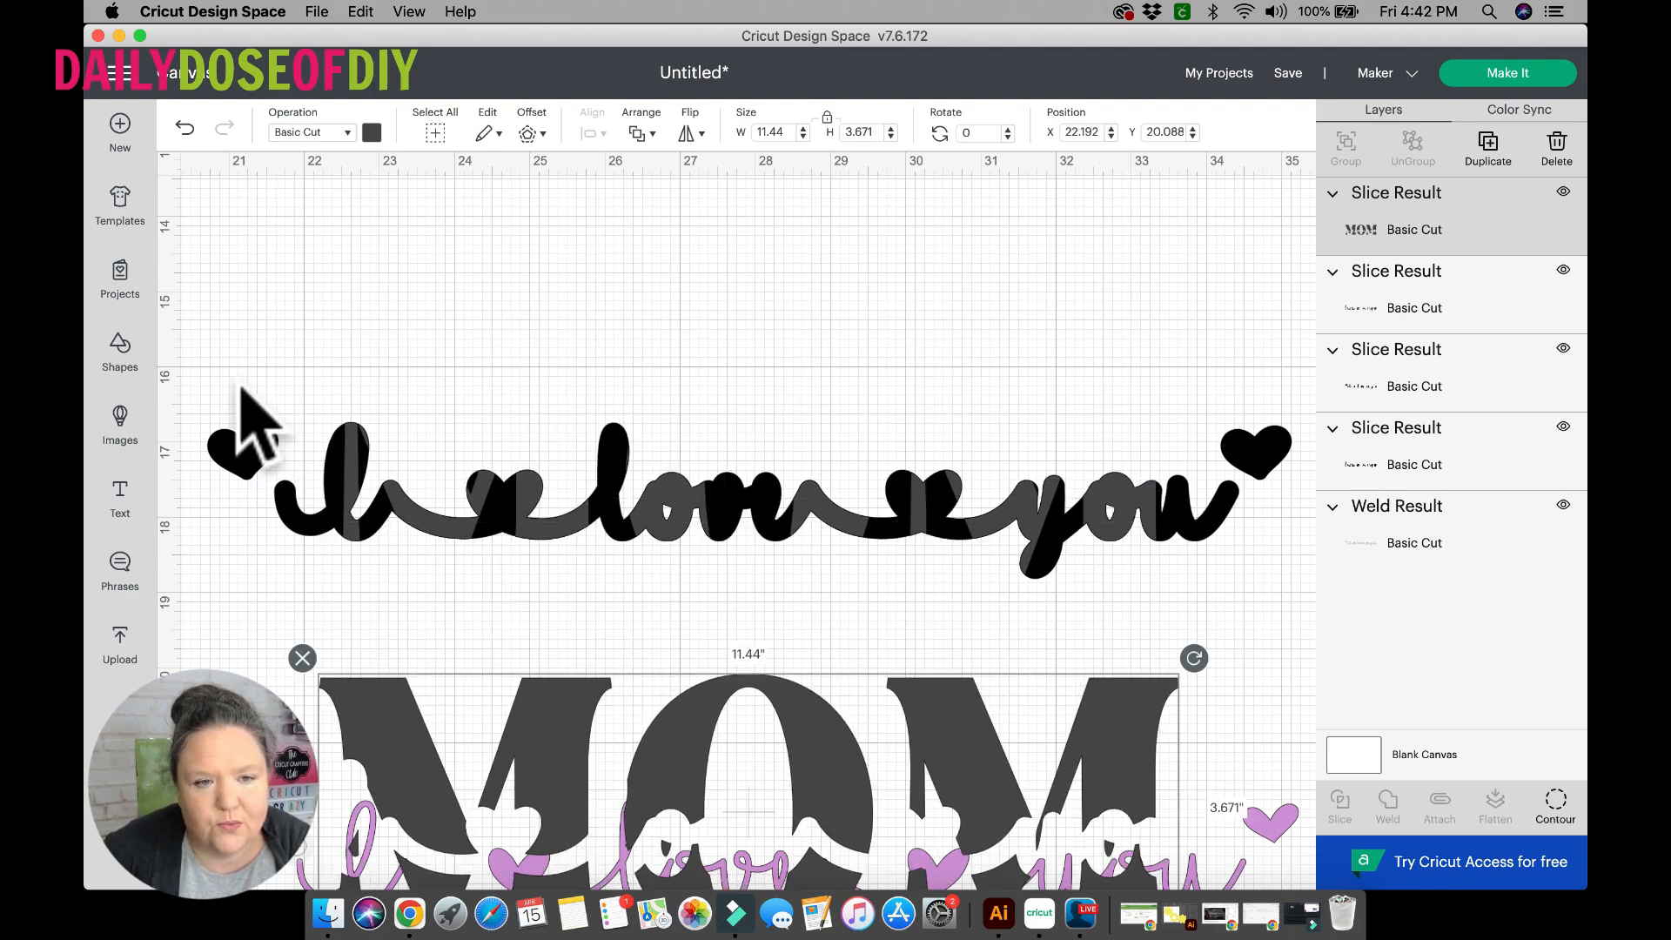
# Delete the leftover black slice pieces, move MOM up, and fit the purple phrase into its gap at about X 20.53, Y 16.55.
pyautogui.moveTo(218, 378); pyautogui.dragTo(766, 616)
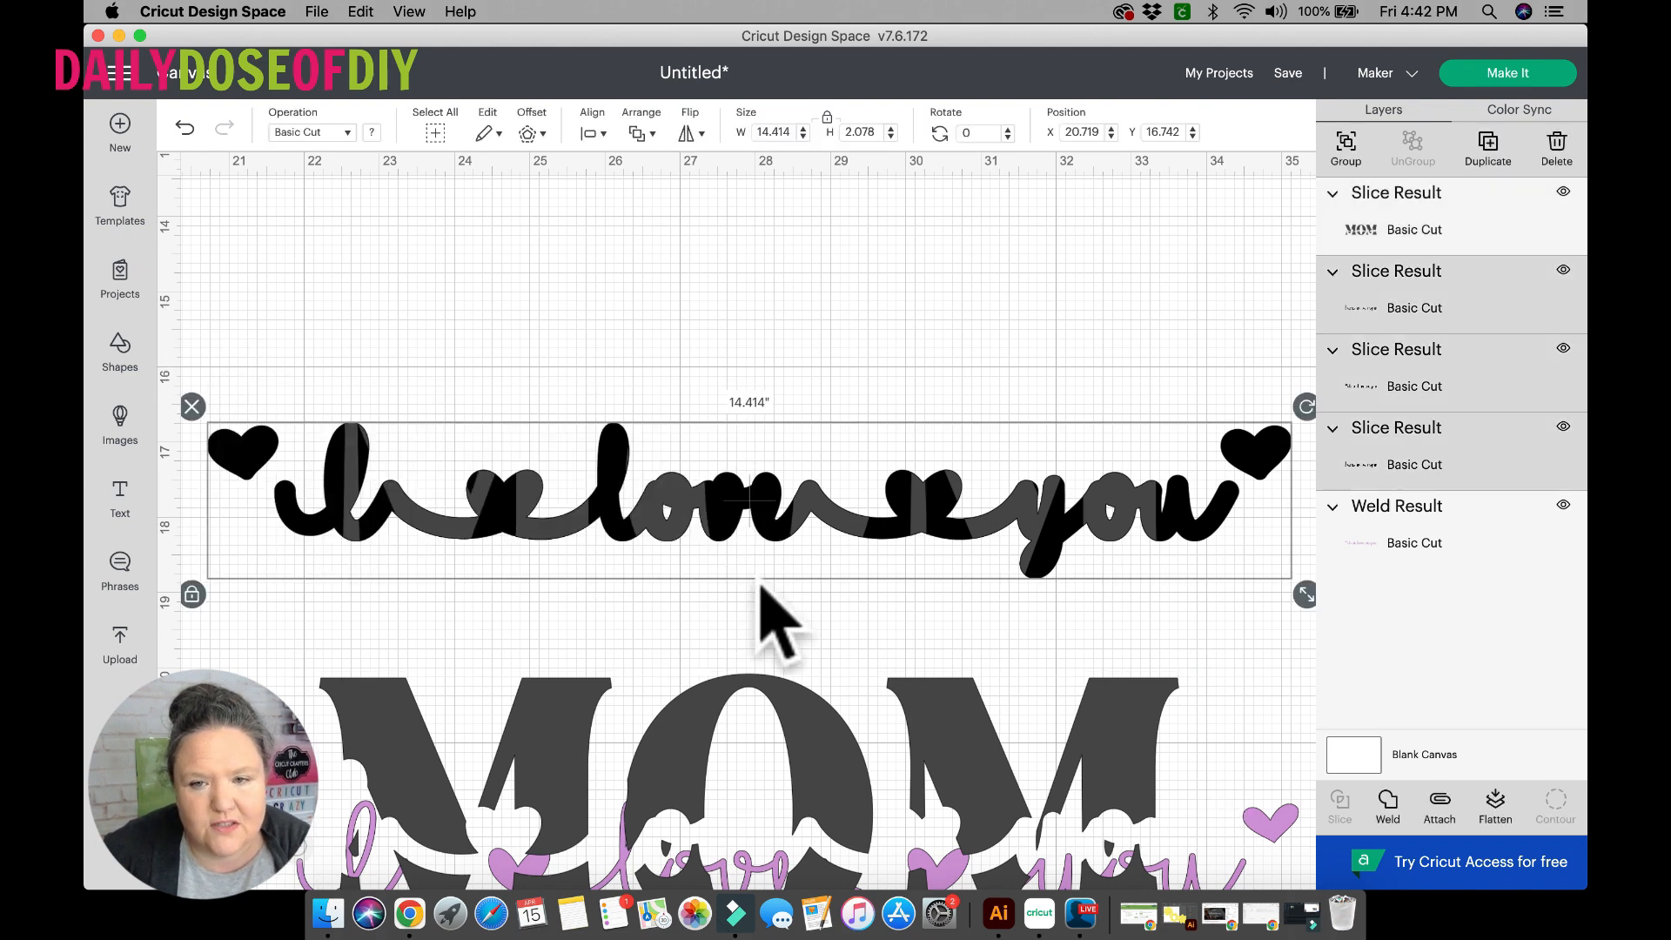
pyautogui.click(193, 408)
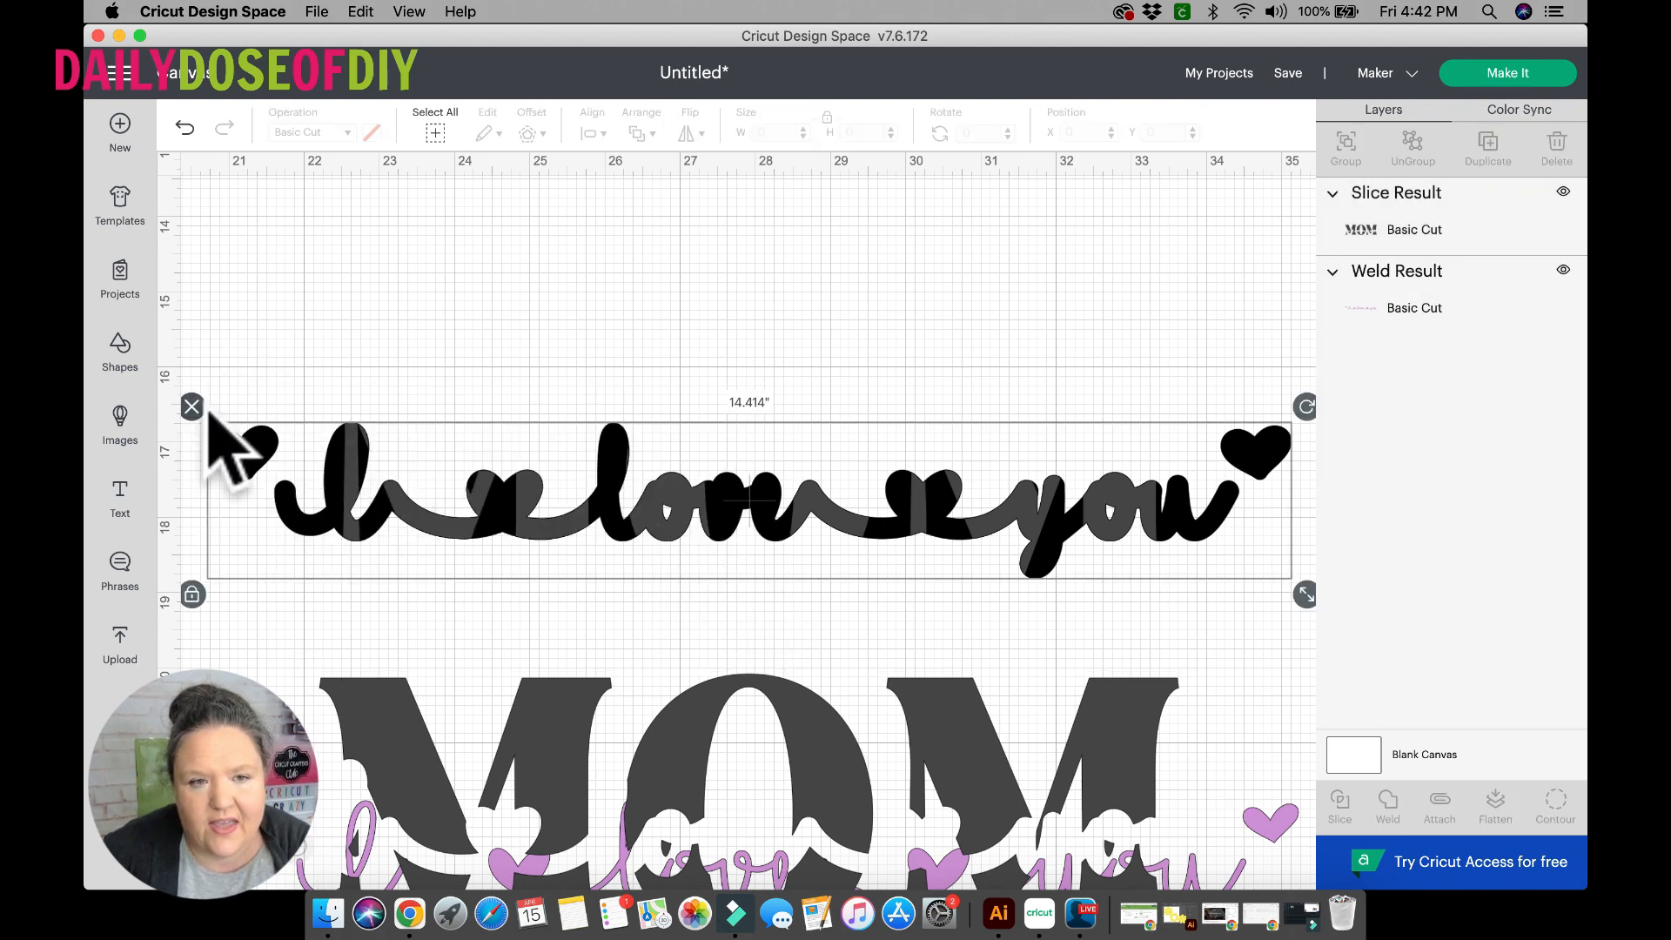
pyautogui.moveTo(551, 727); pyautogui.dragTo(534, 362)
pyautogui.moveTo(623, 839); pyautogui.dragTo(589, 448)
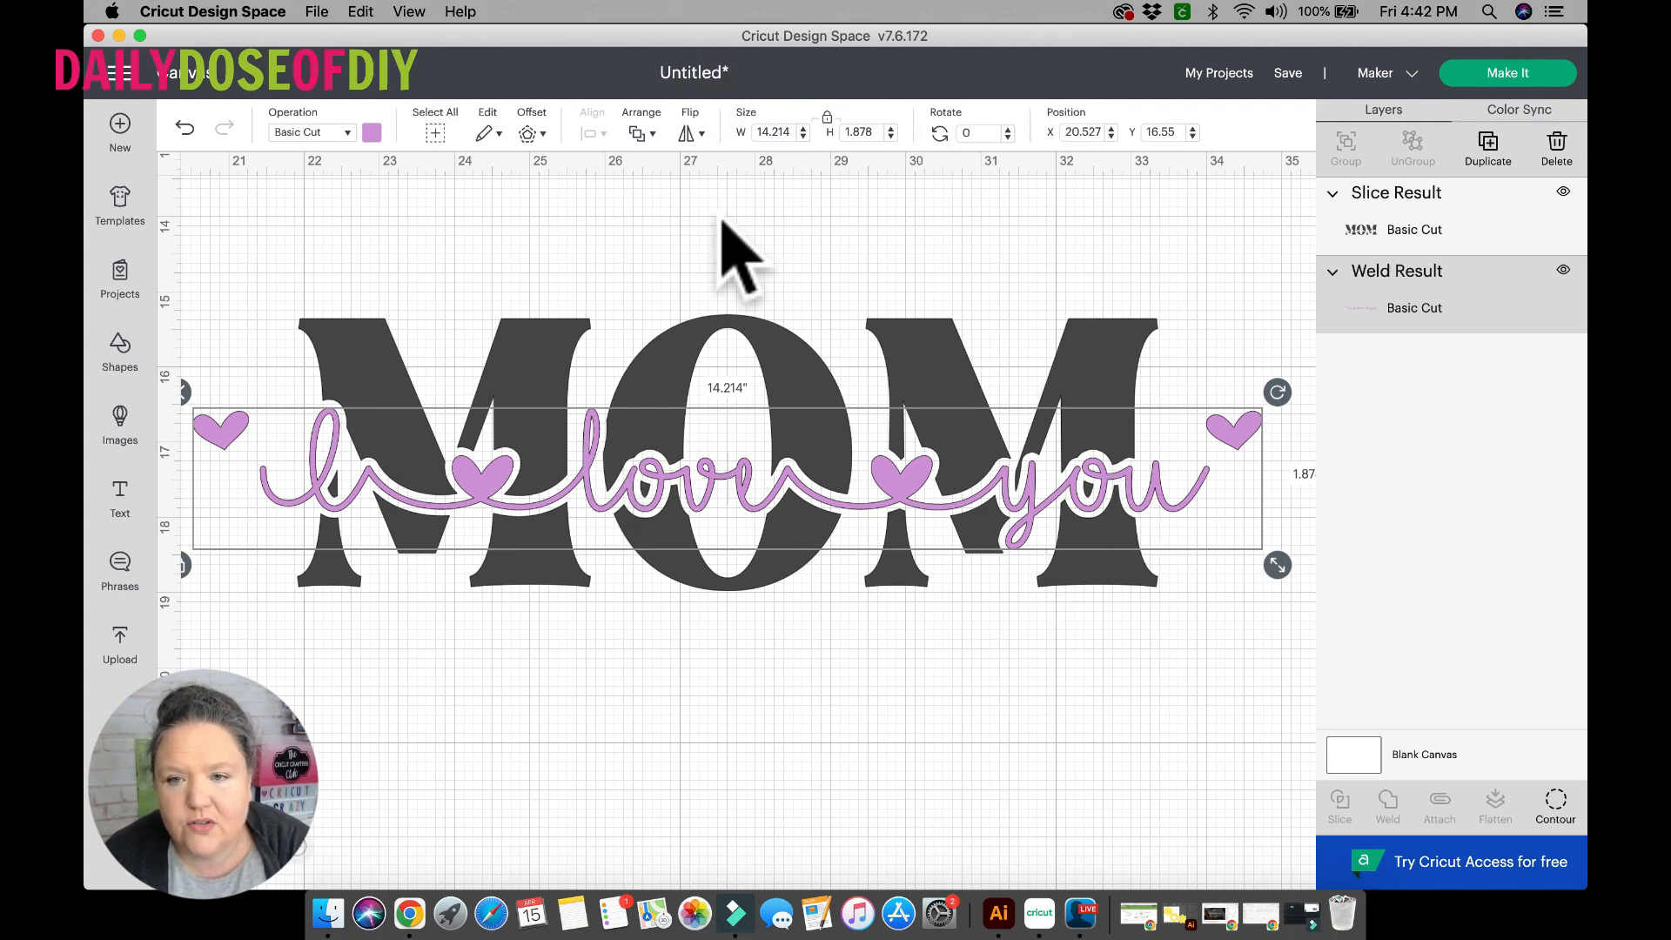
# Send the design to mat preview, check the purple phrase and MOM mats, and continue to the material setup.
pyautogui.click(1099, 324)
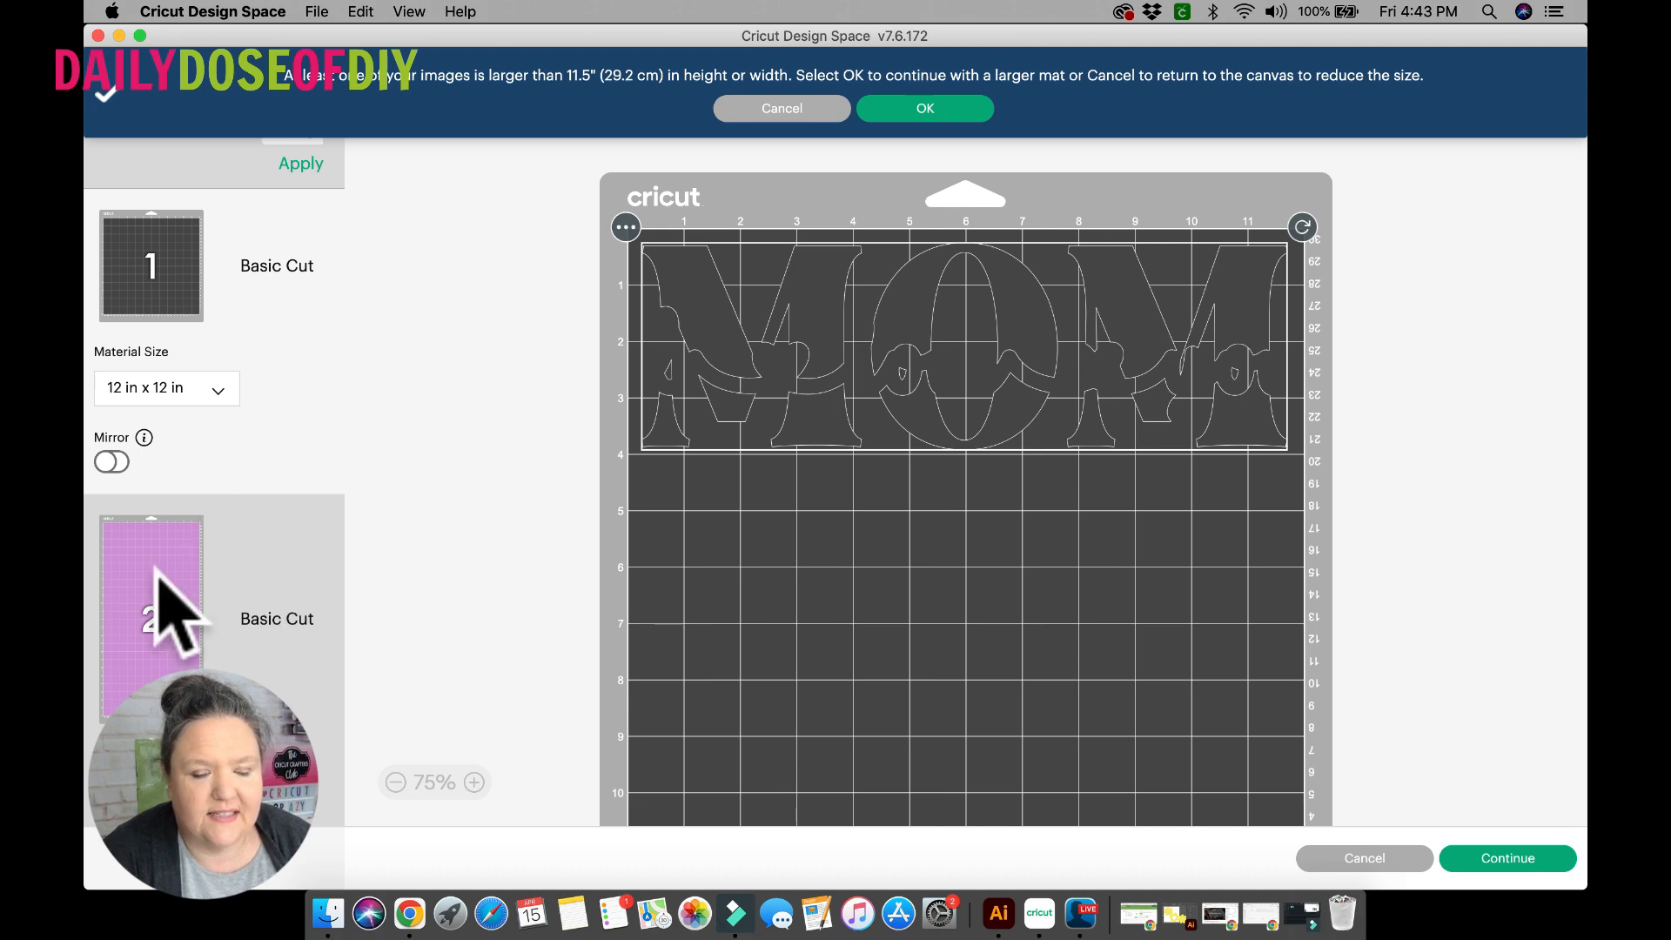
pyautogui.click(172, 600)
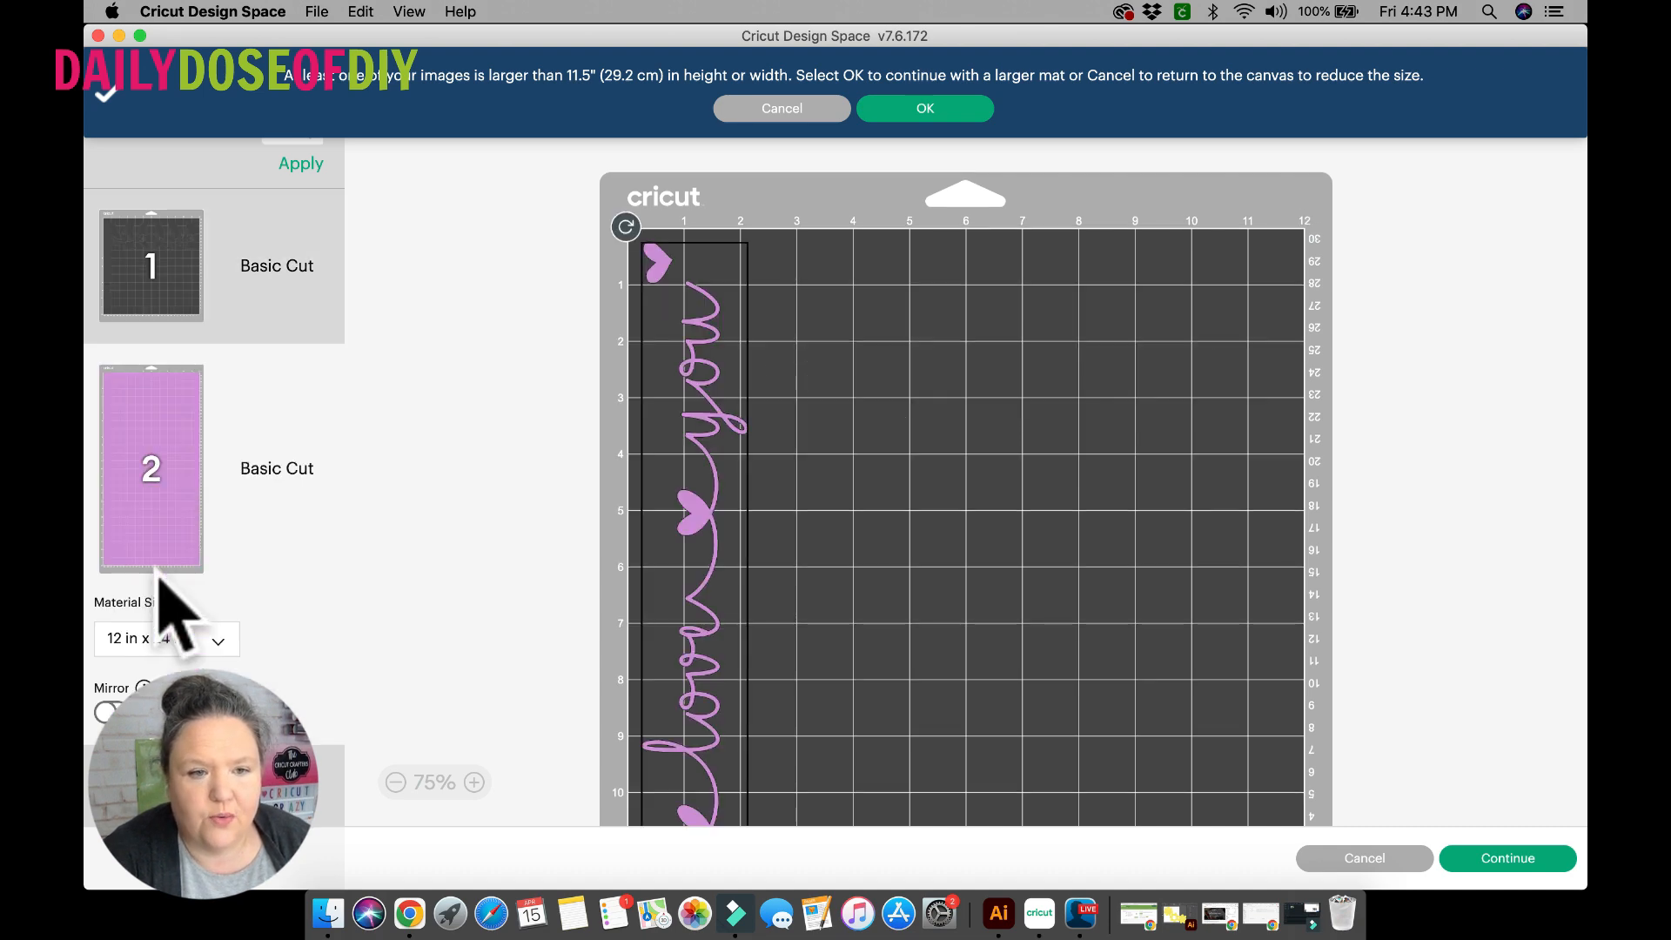
pyautogui.click(178, 253)
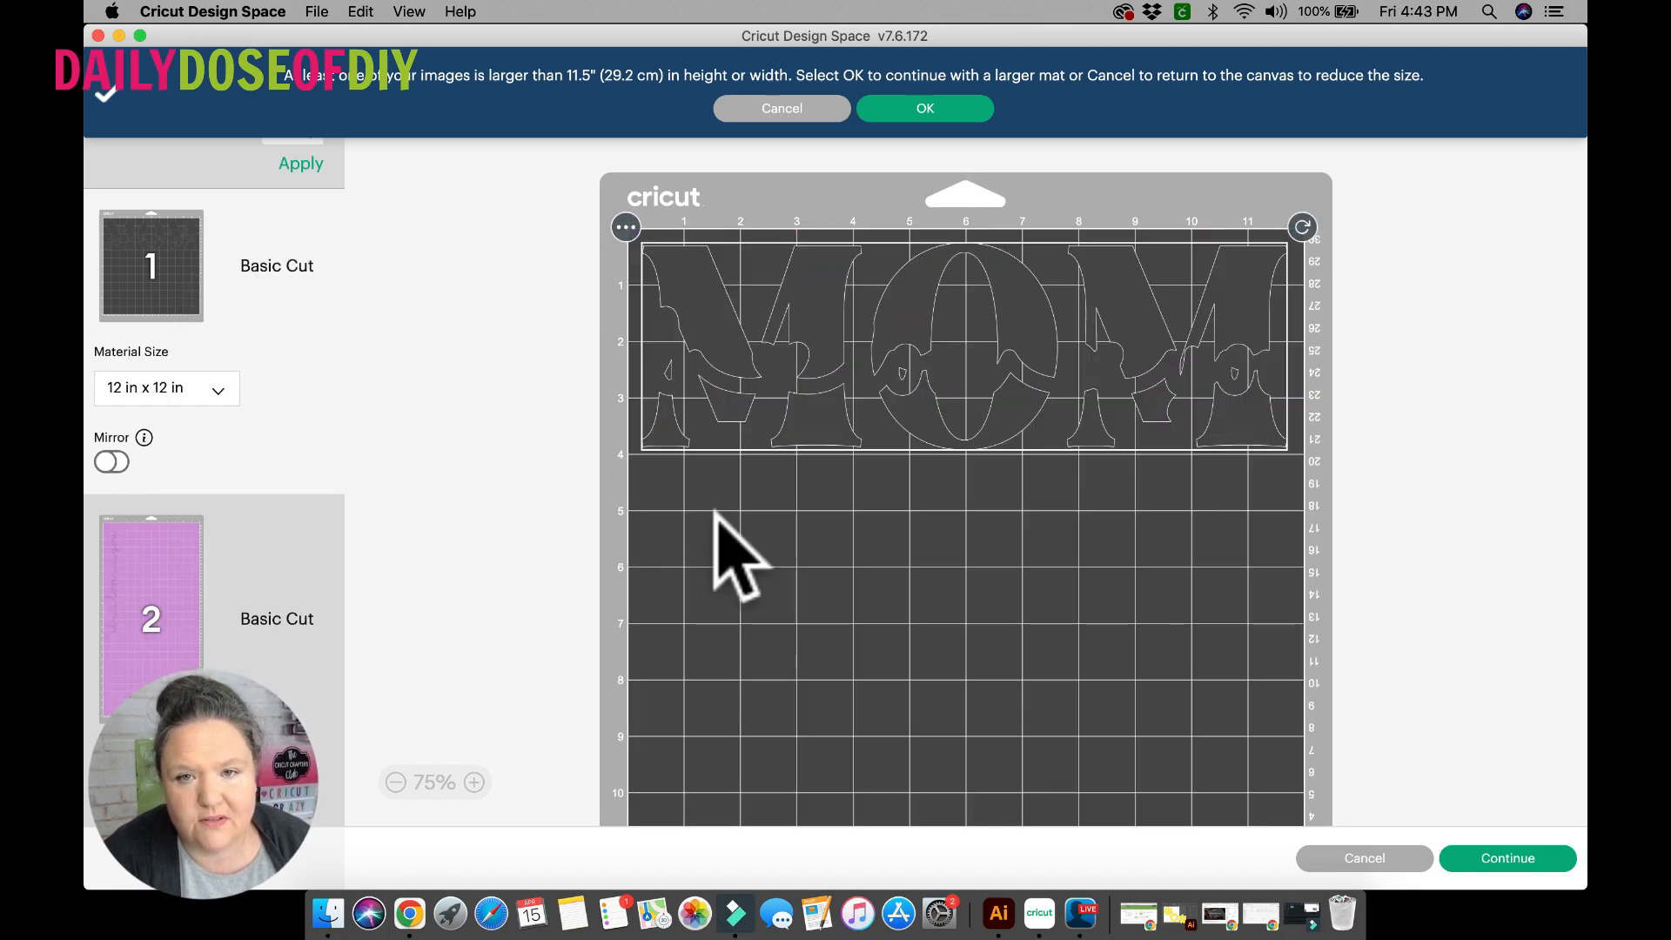
pyautogui.click(1504, 857)
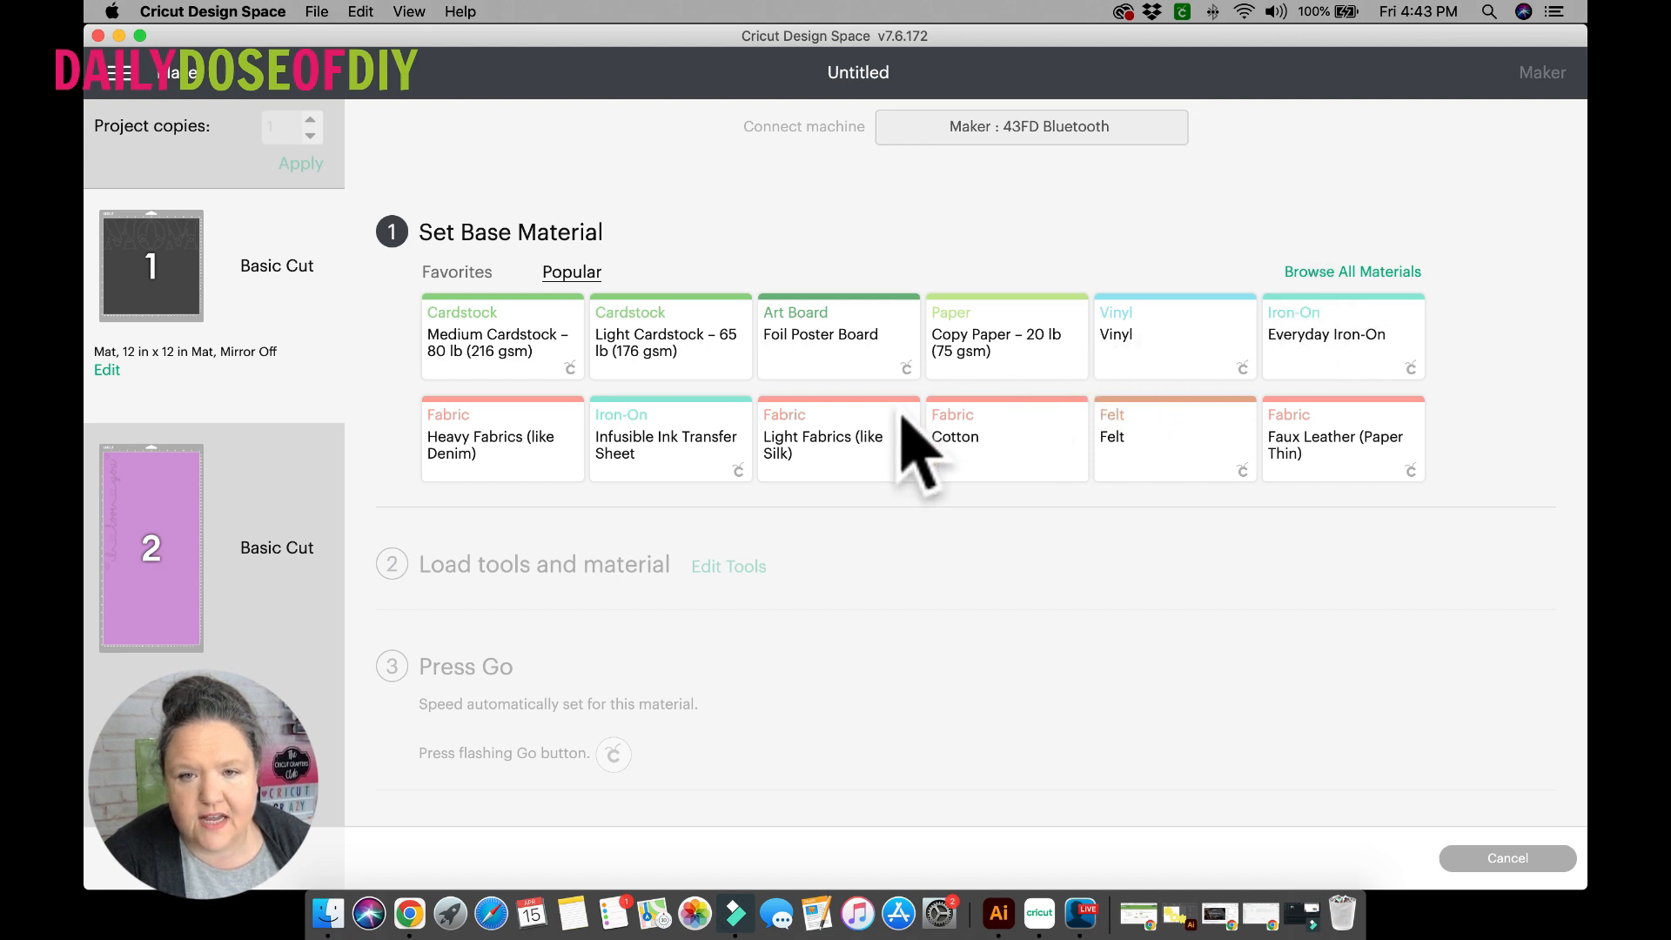
# Set the base material for the MOM mat to Vinyl.
pyautogui.moveTo(900, 413); pyautogui.dragTo(893, 530)
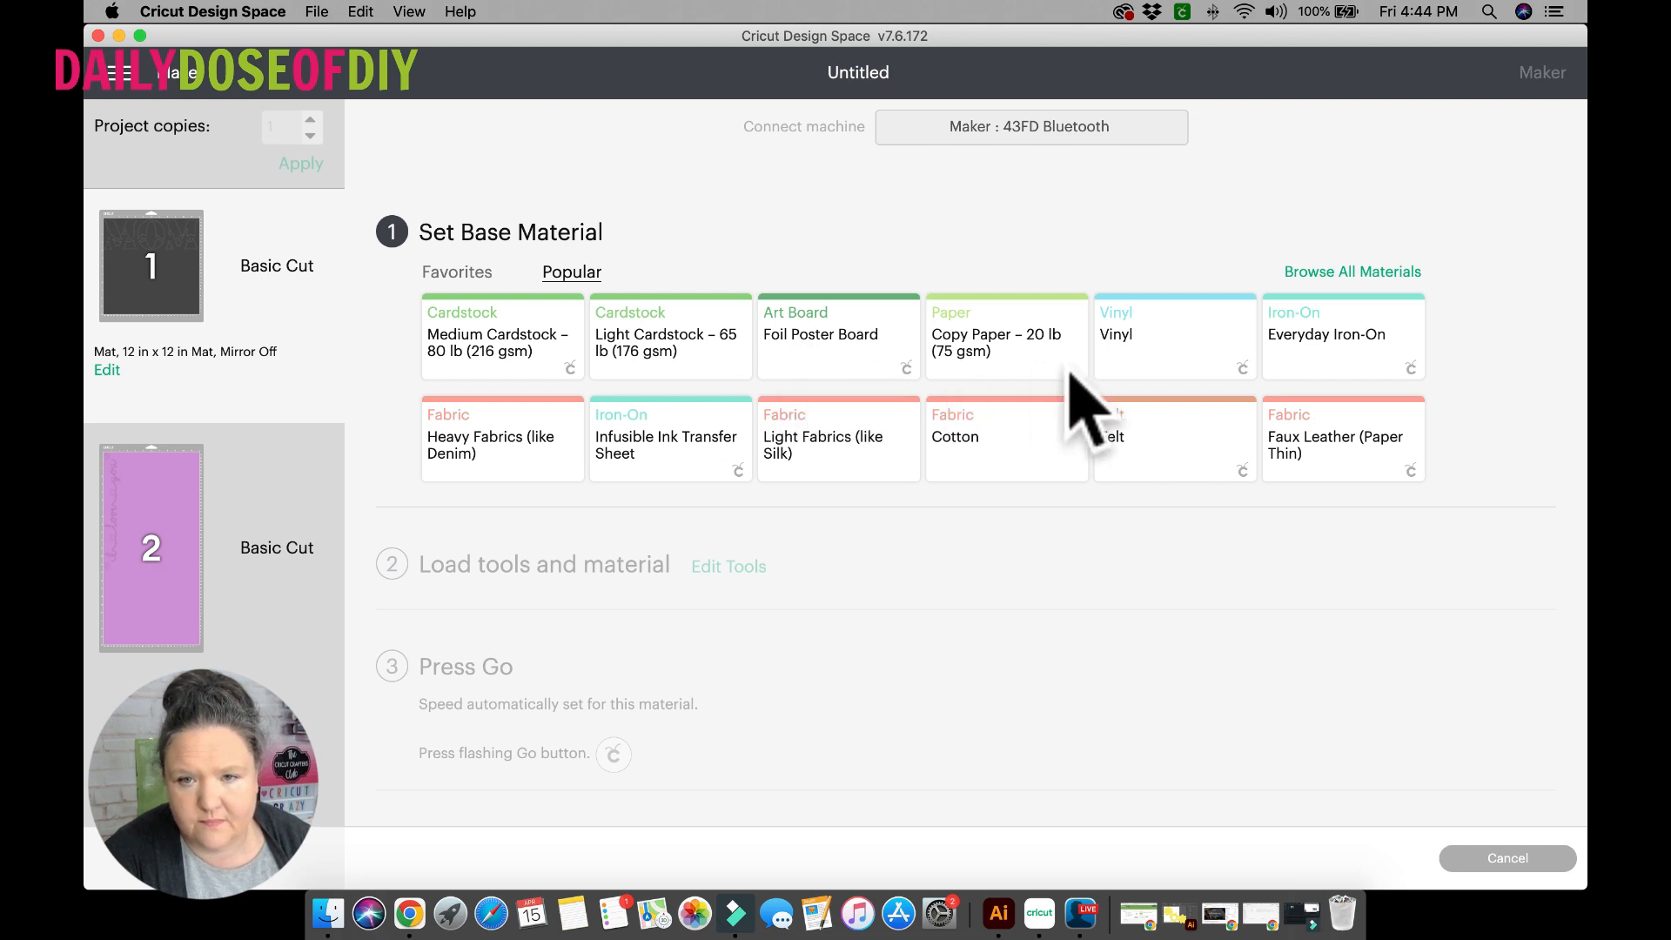
pyautogui.click(1157, 350)
pyautogui.moveTo(934, 521); pyautogui.dragTo(1090, 216)
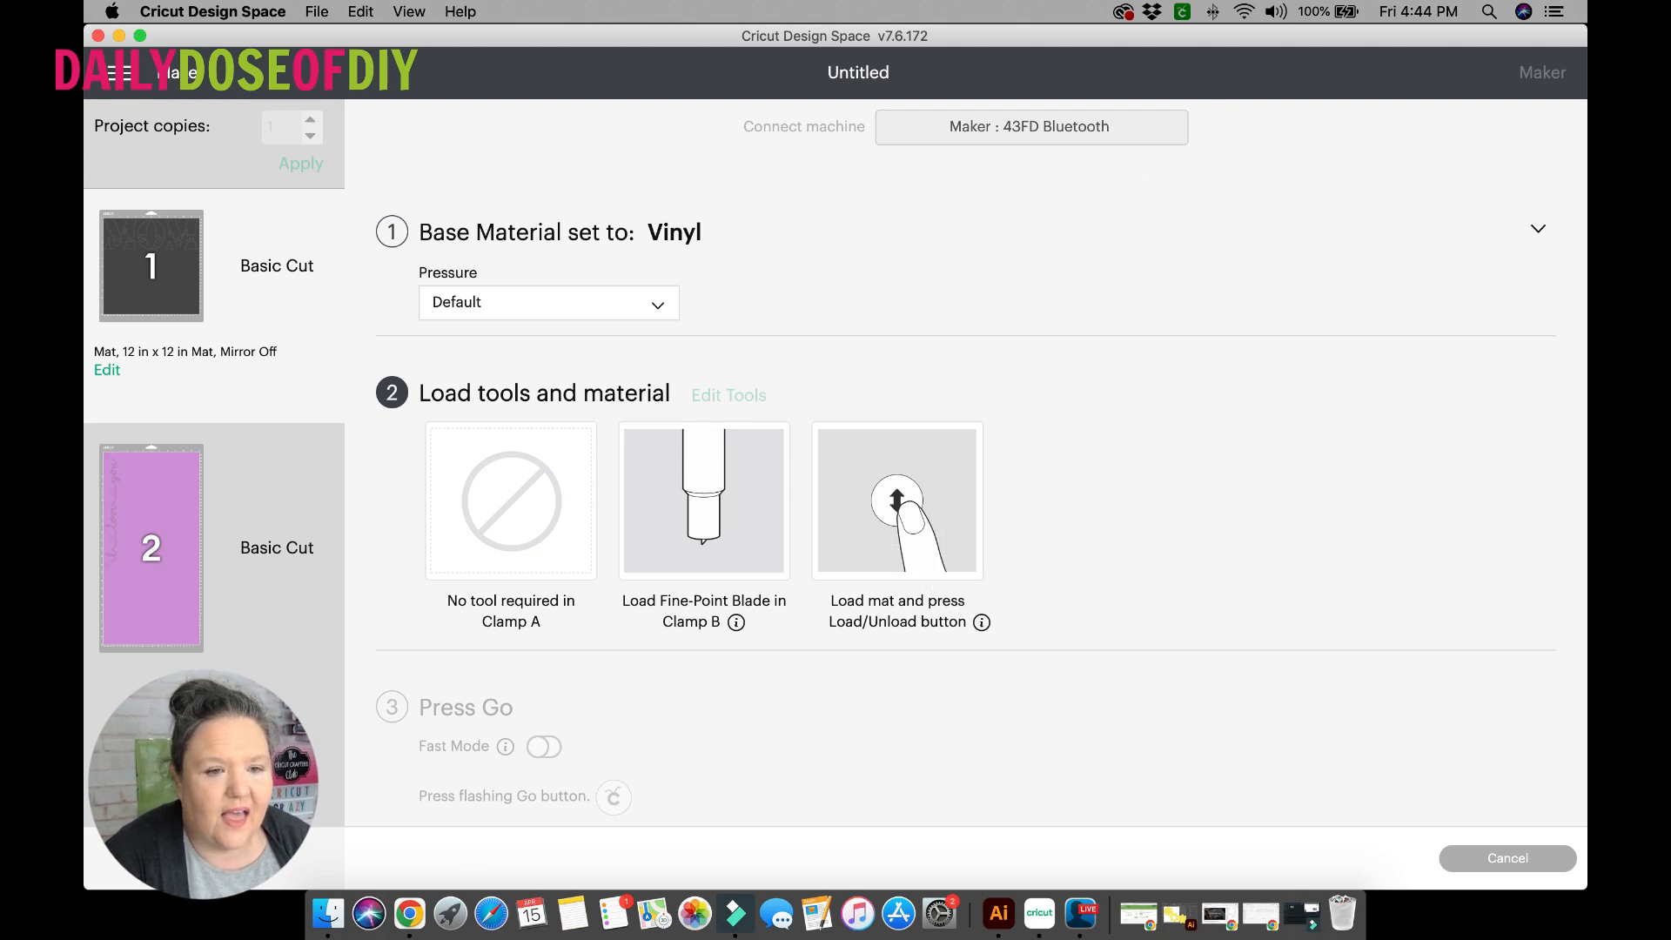